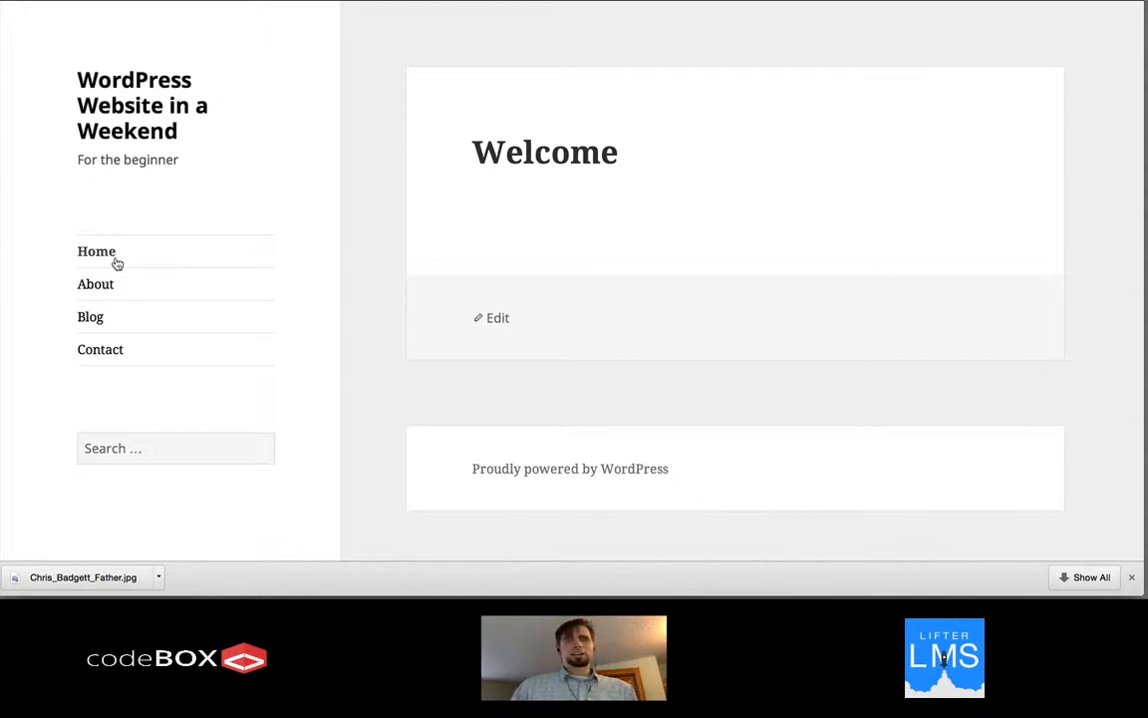
Open the site's About page for editing, preview it, and return to its editor
click(99, 292)
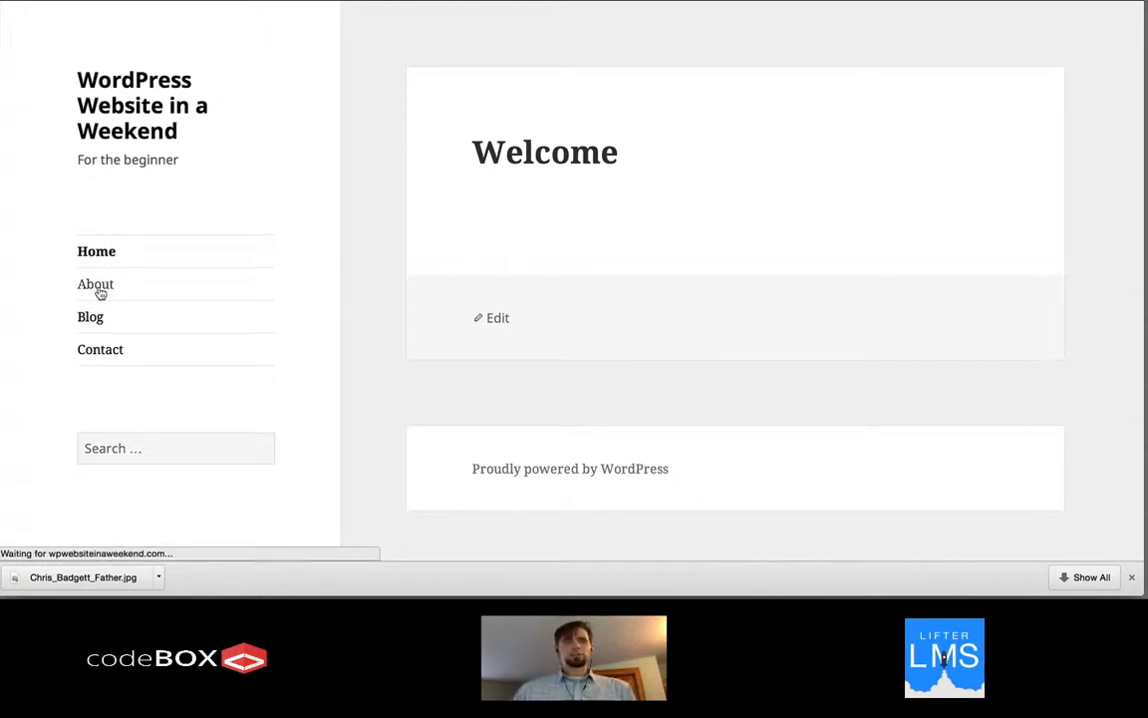
click(499, 318)
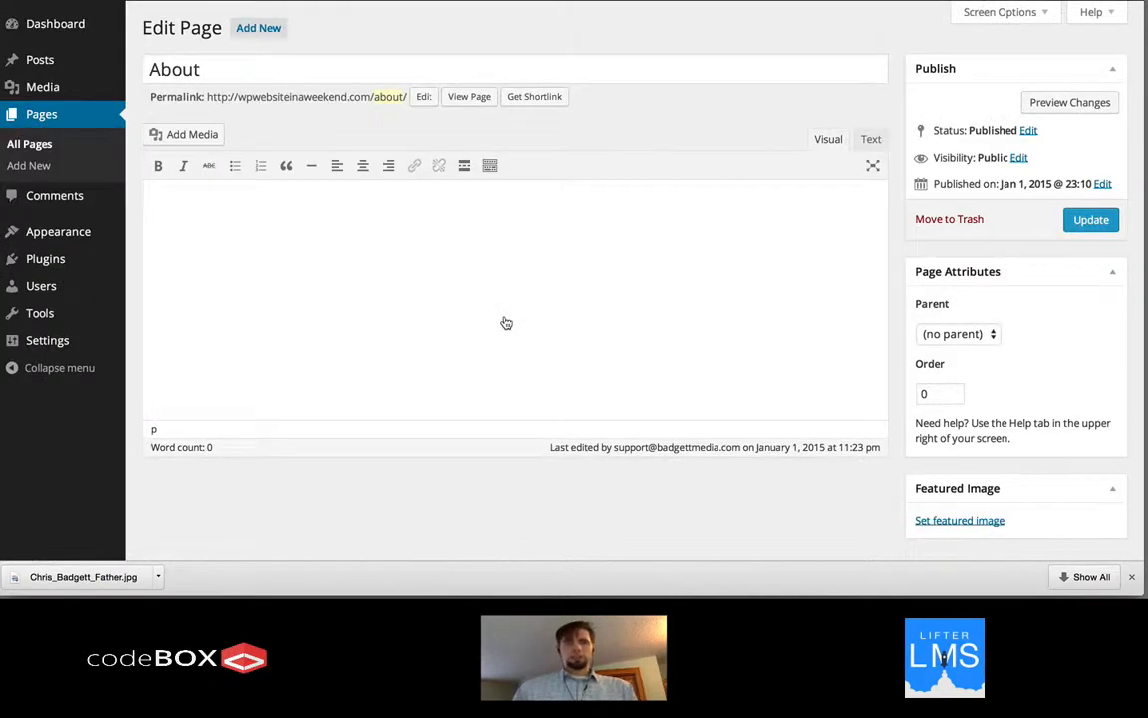
click(1051, 110)
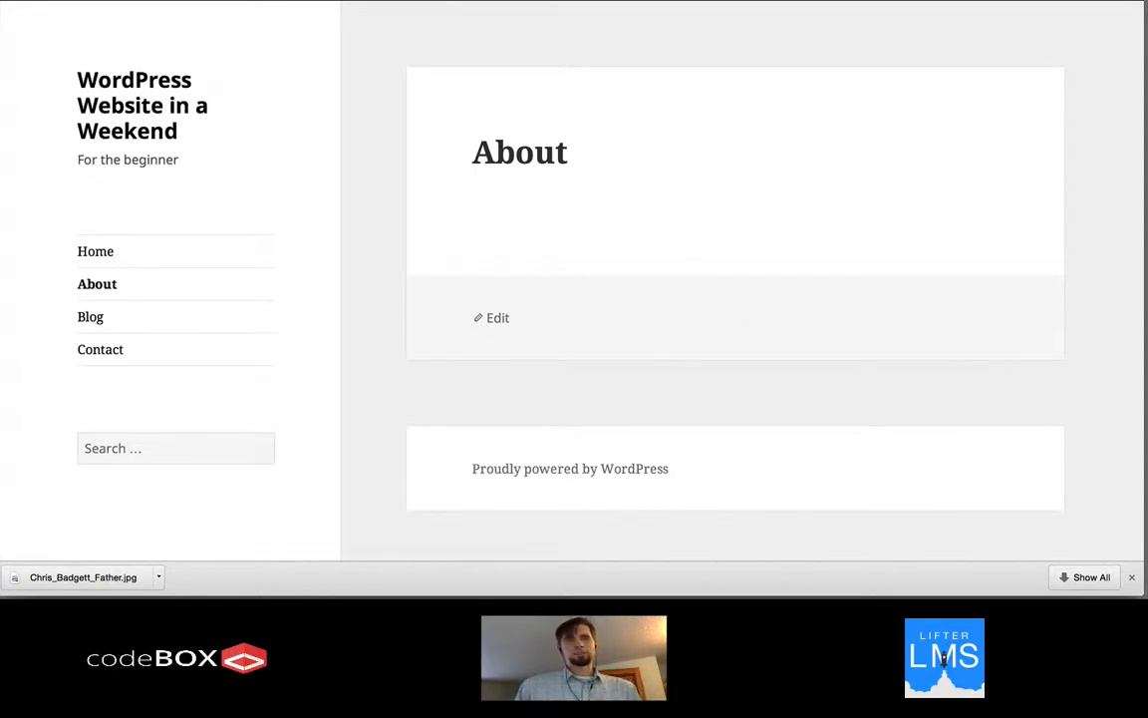
click(290, 1)
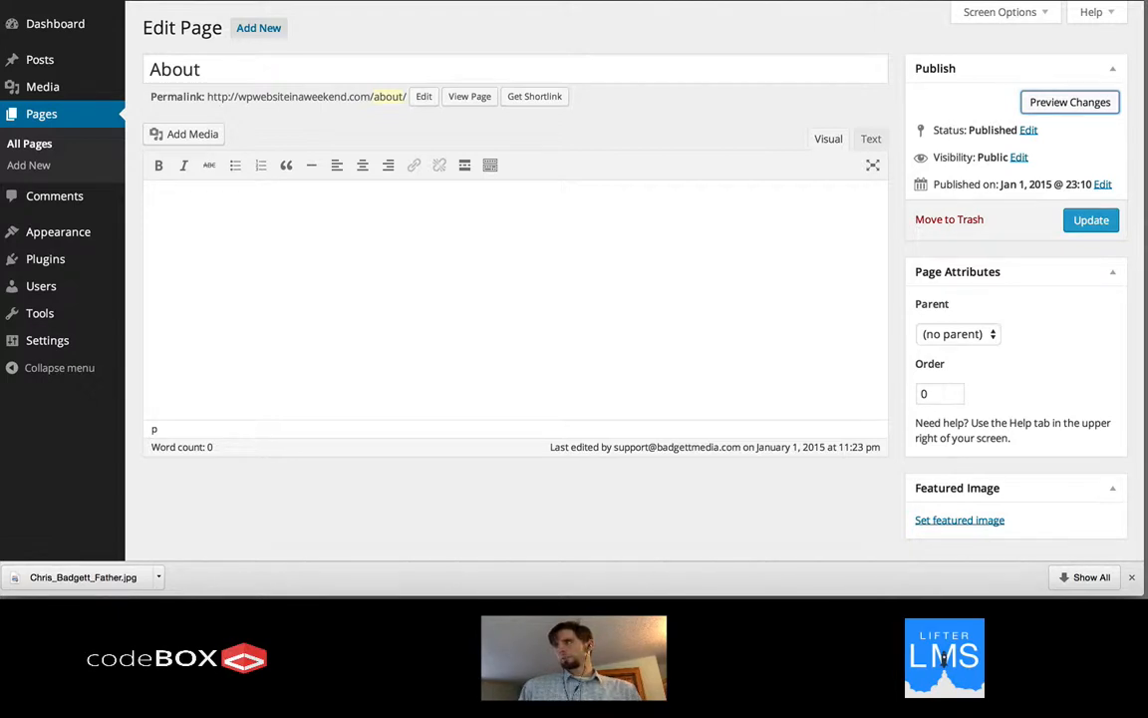
Paste the copied lorem ipsum placeholder paragraphs into the About page's body
key(super+Tab)
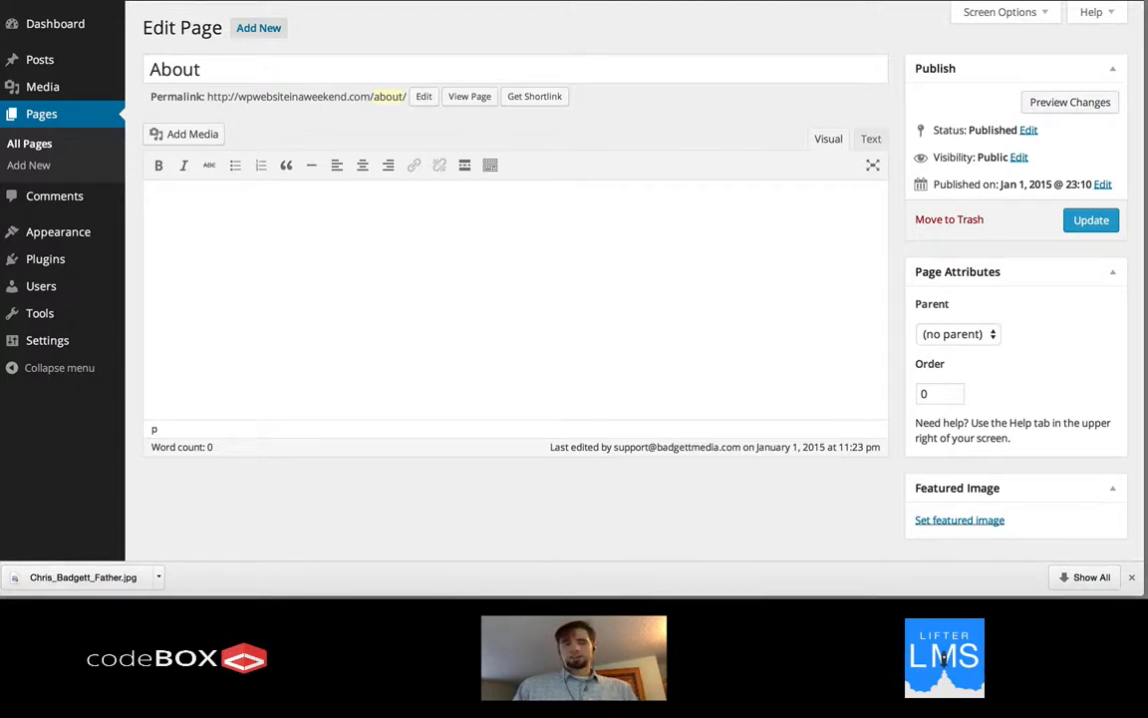
click(333, 262)
key(super+v)
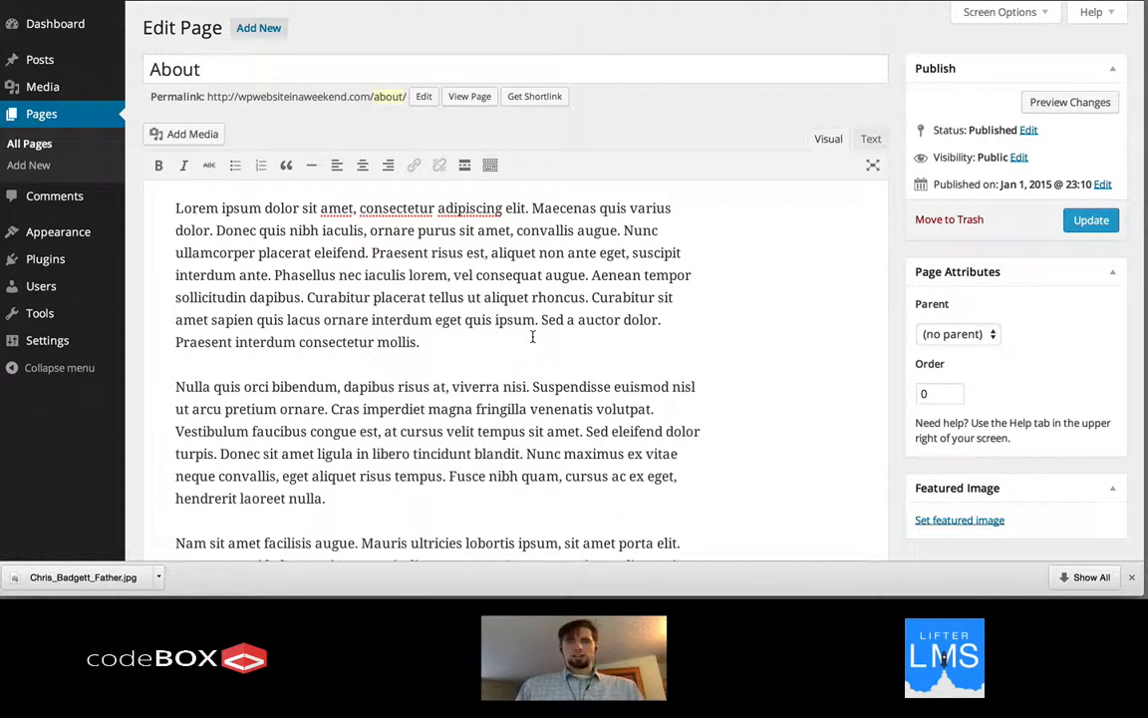
scroll(532, 337, up, 5)
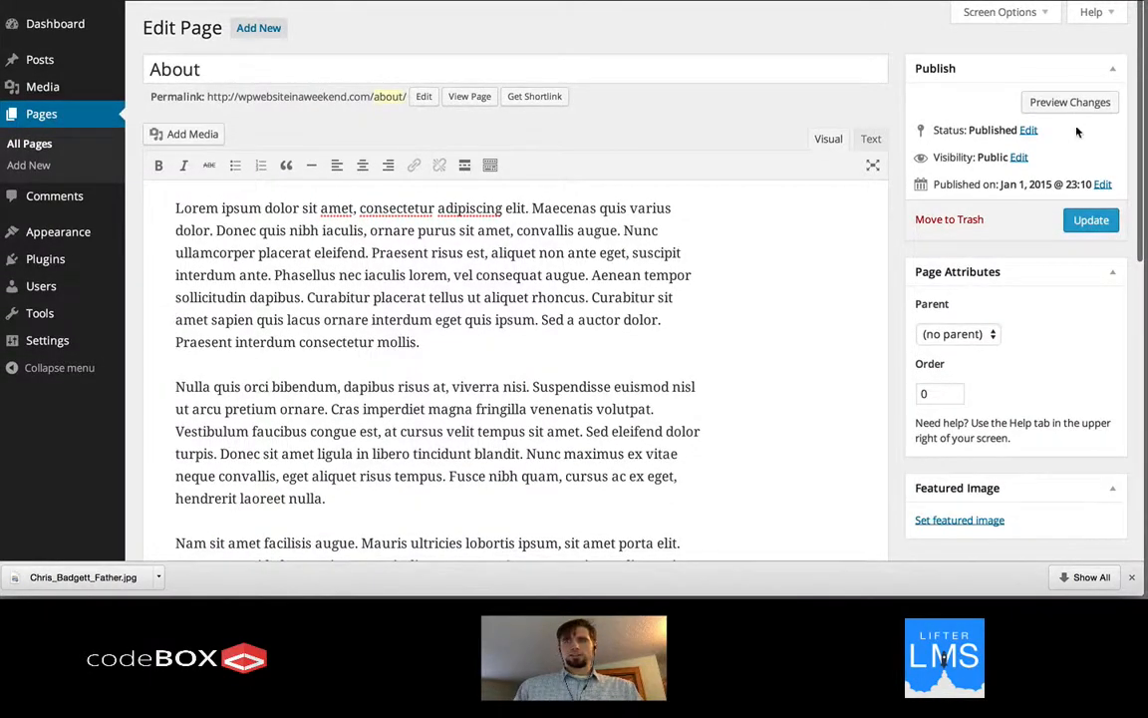
Preview the About page to check the pasted paragraphs, and close the preview
click(1072, 106)
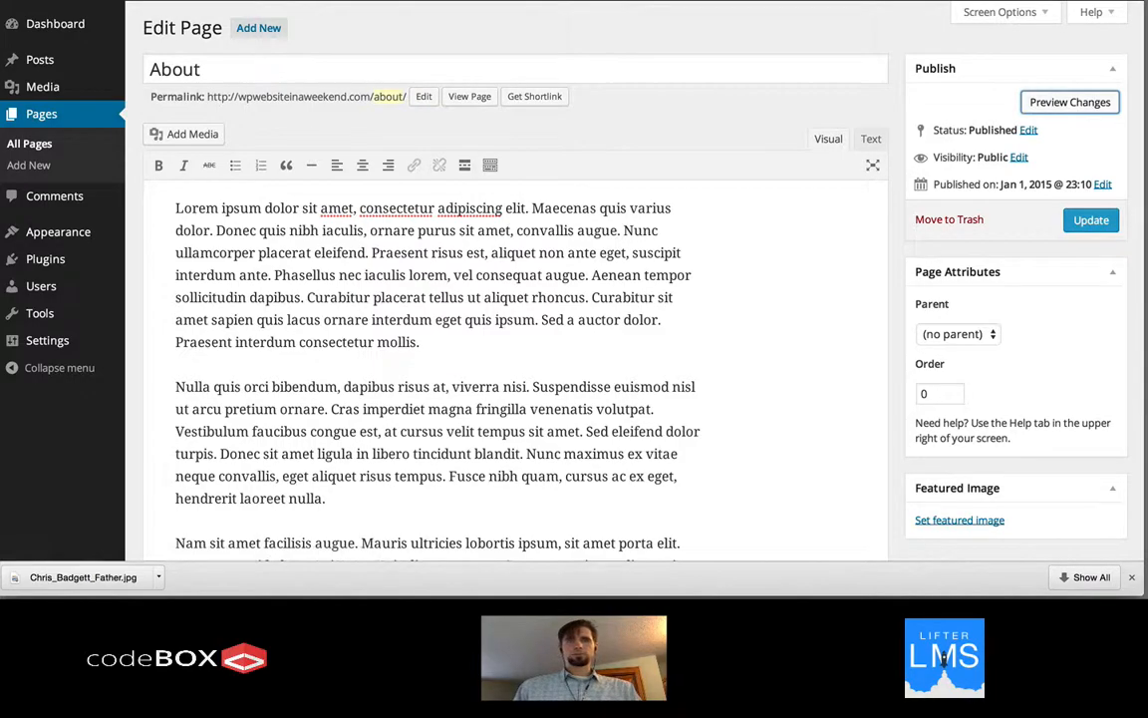
scroll(752, 242, down, 10)
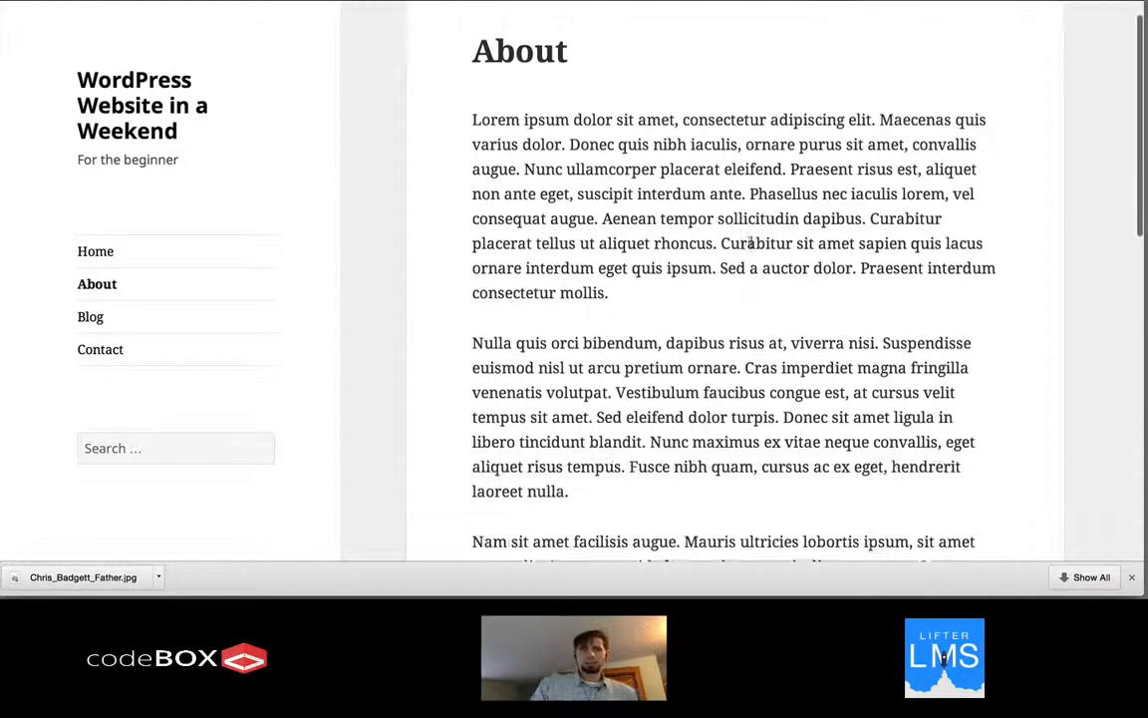
scroll(752, 241, up, 10)
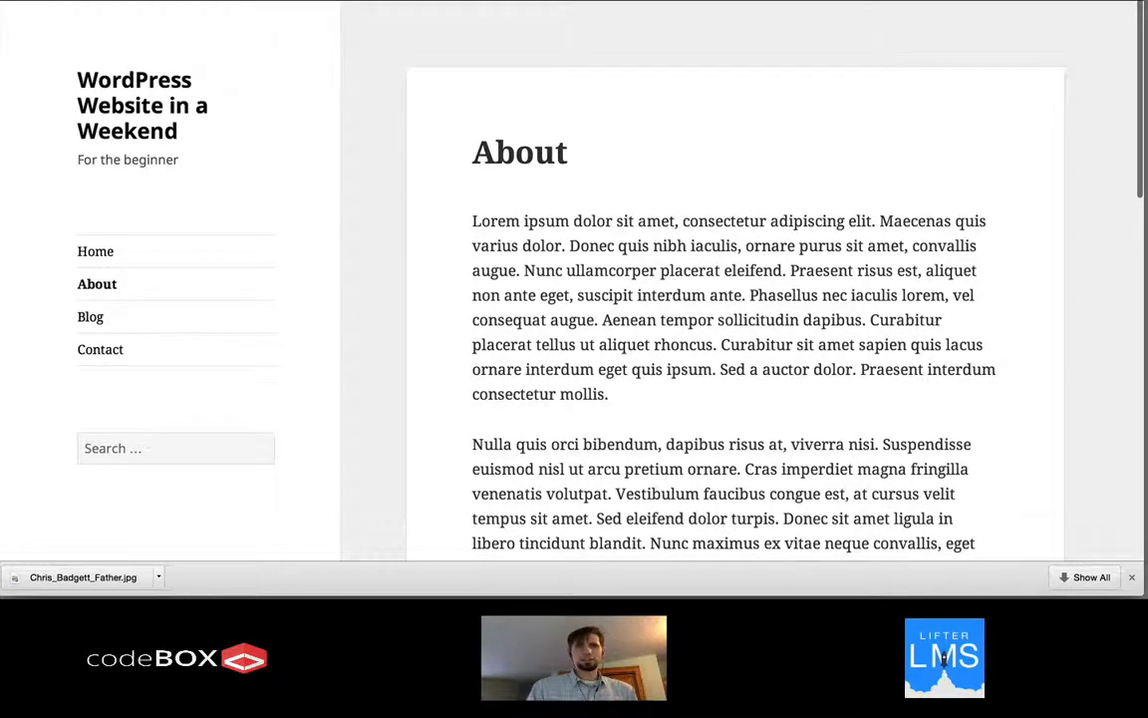
key(super+w)
Add the line "Subheadline Goes Here" on its own below the second body paragraph
scroll(426, 322, up, 3)
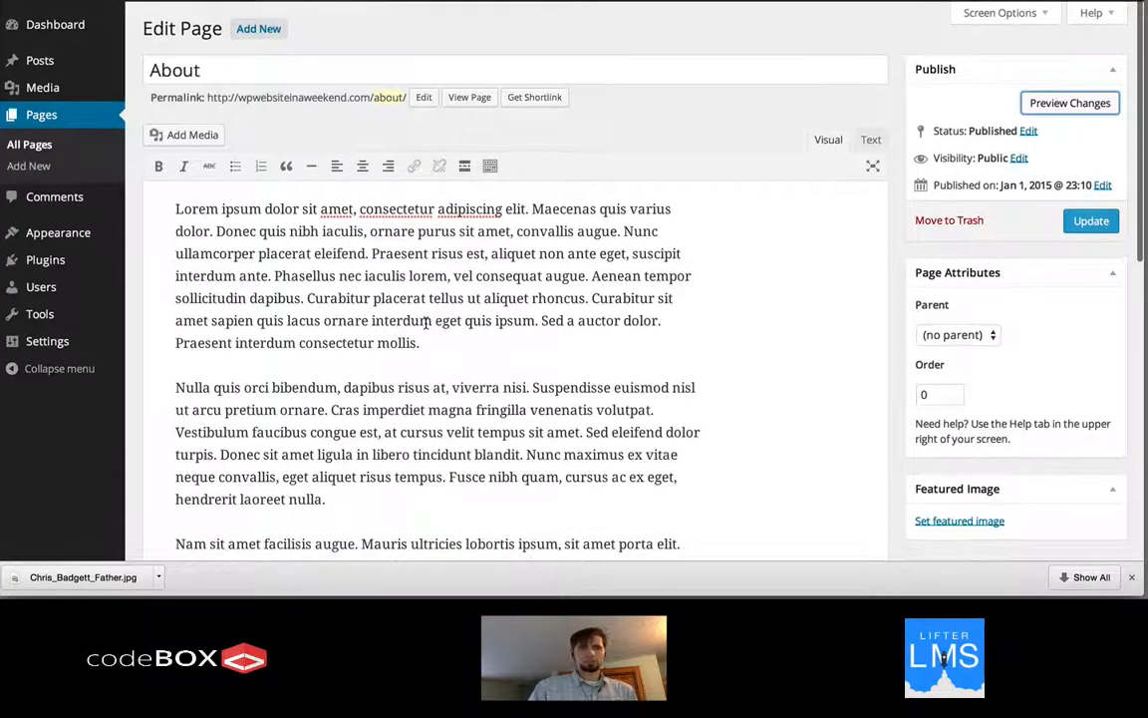
click(351, 498)
key(Return)
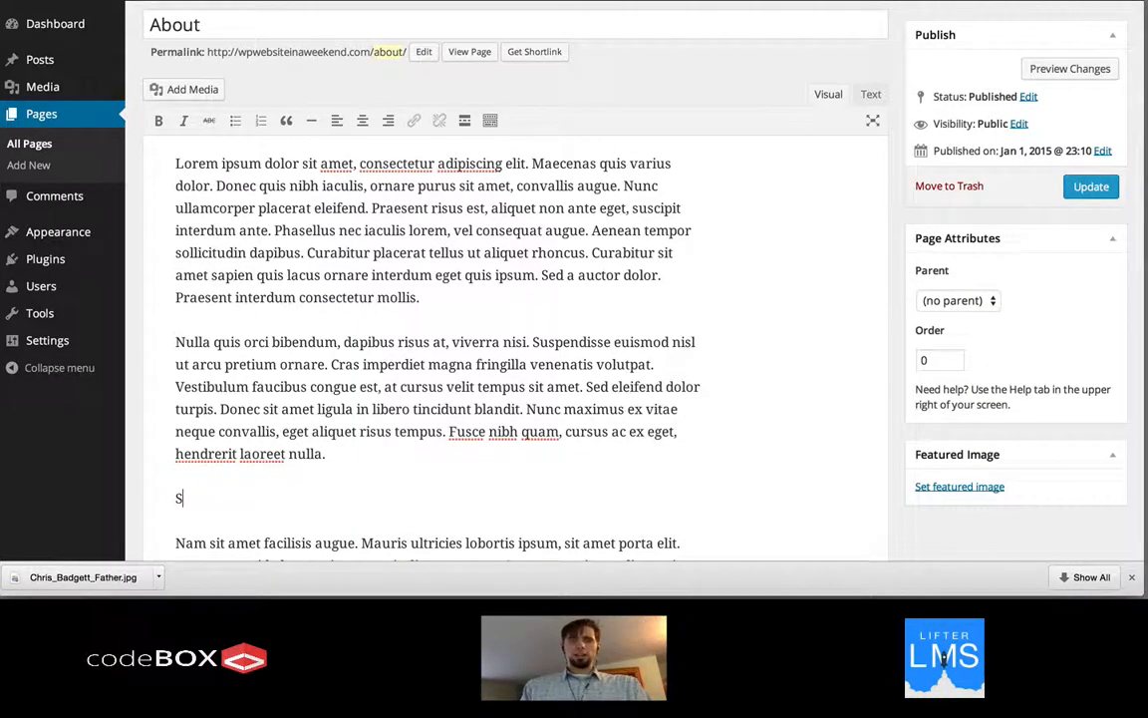
text(Subhe)
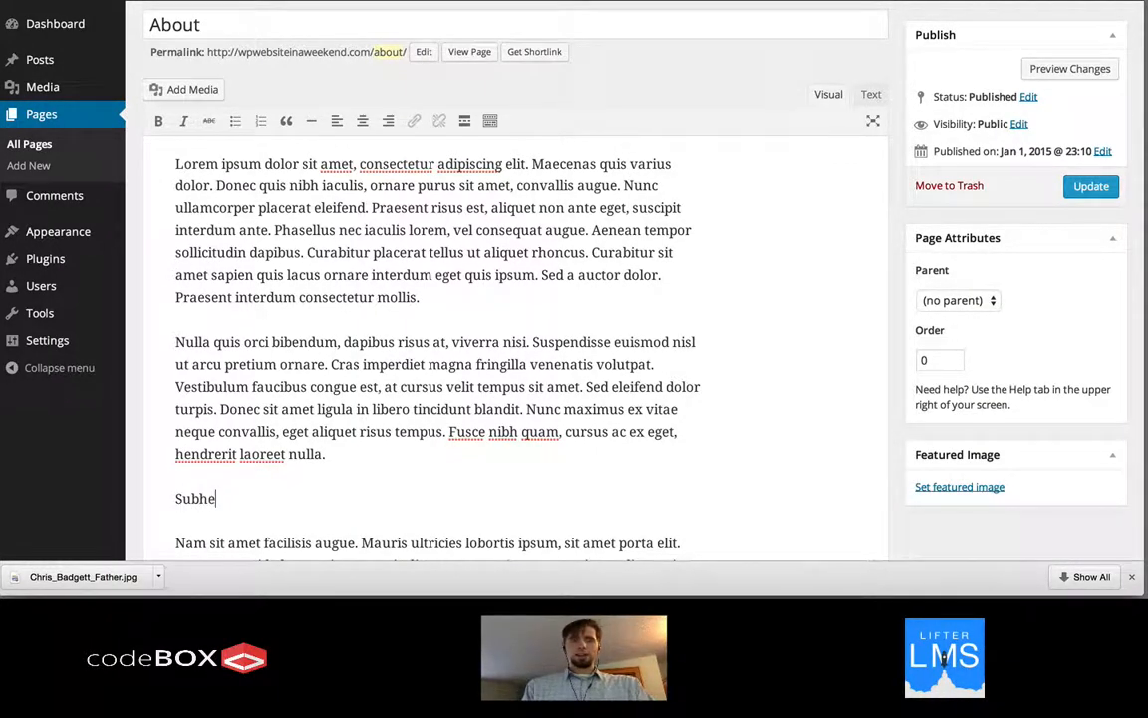
text(adline Go)
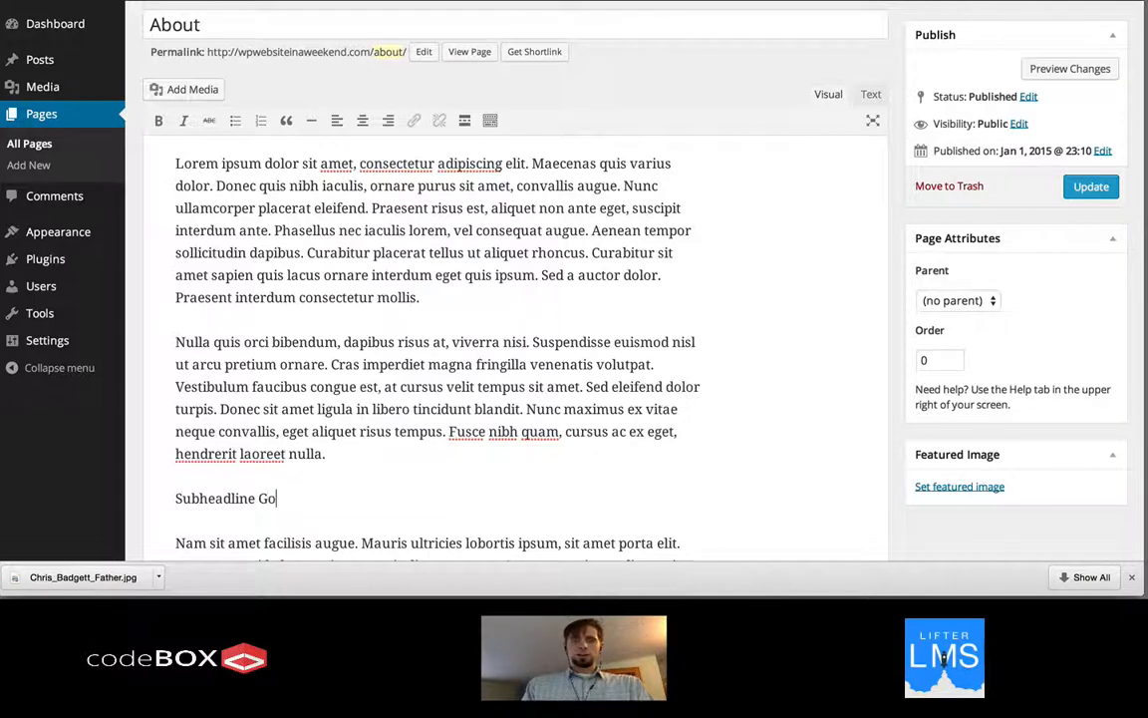
text(es Here)
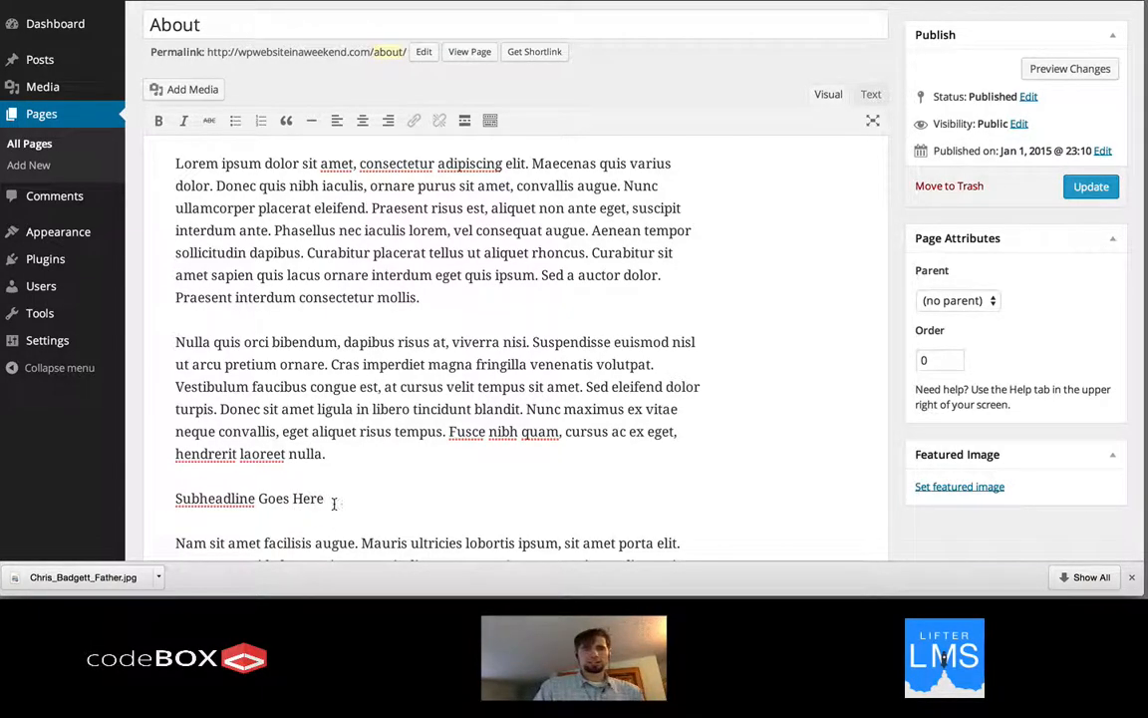
Show the additional formatting options and format the "Subheadline Goes Here" line as Heading 2
drag(333, 501, 171, 489)
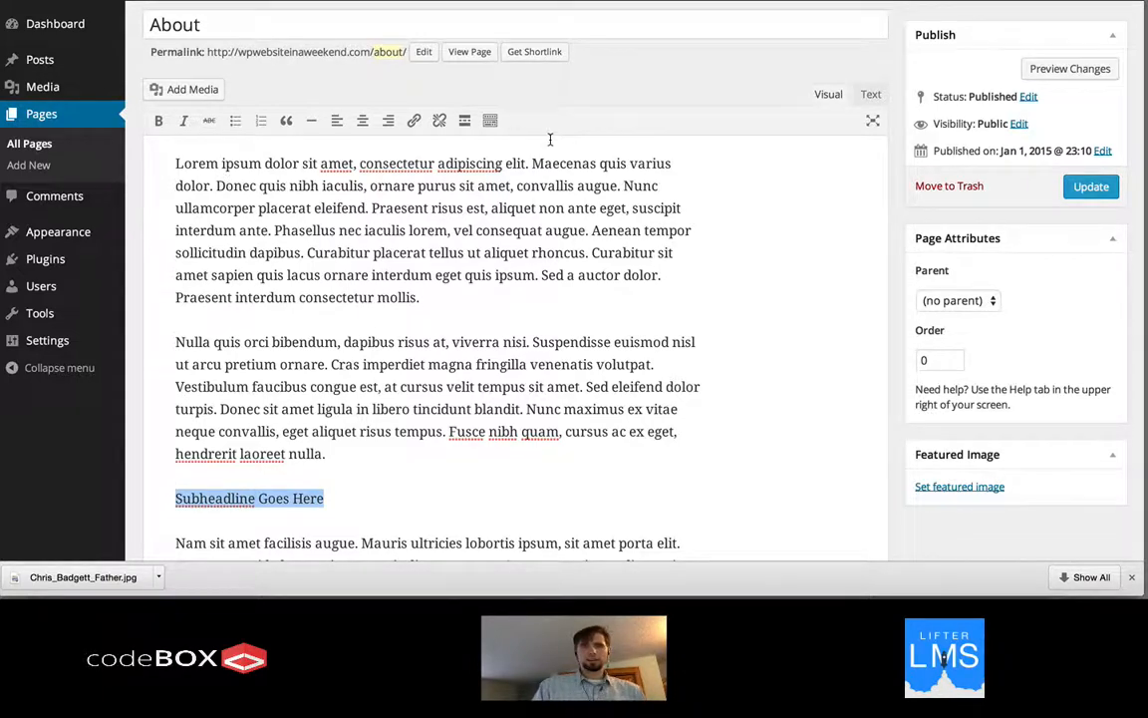
click(491, 121)
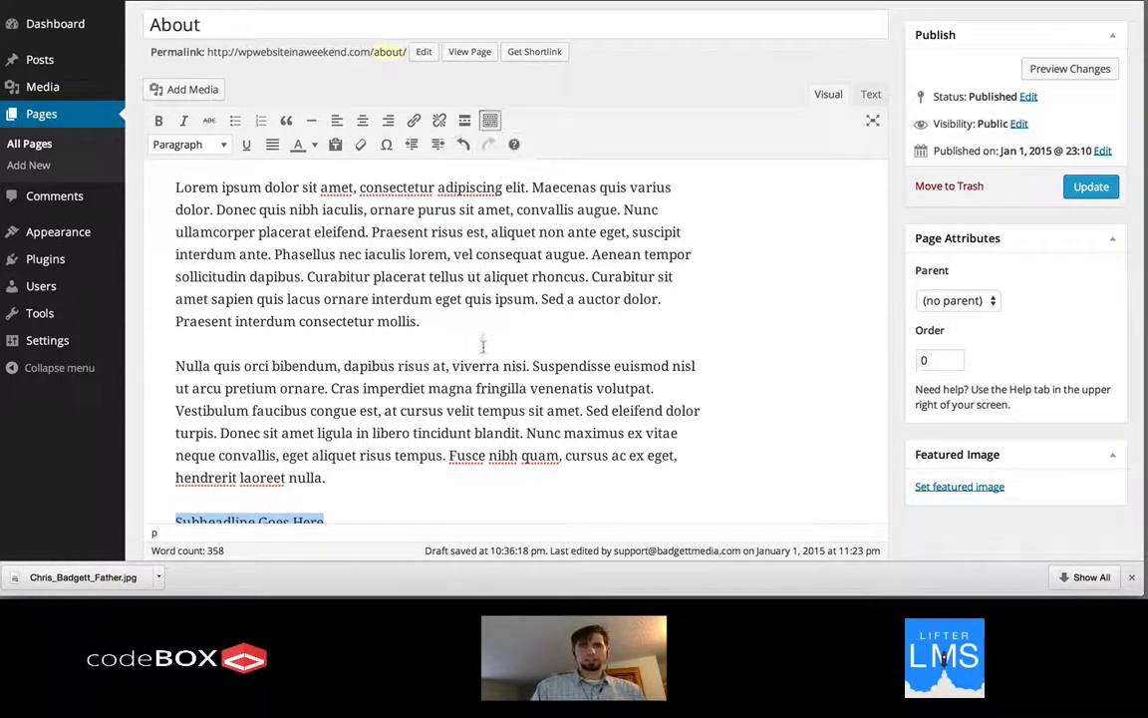
scroll(482, 345, down, 1)
scroll(482, 346, down, 1)
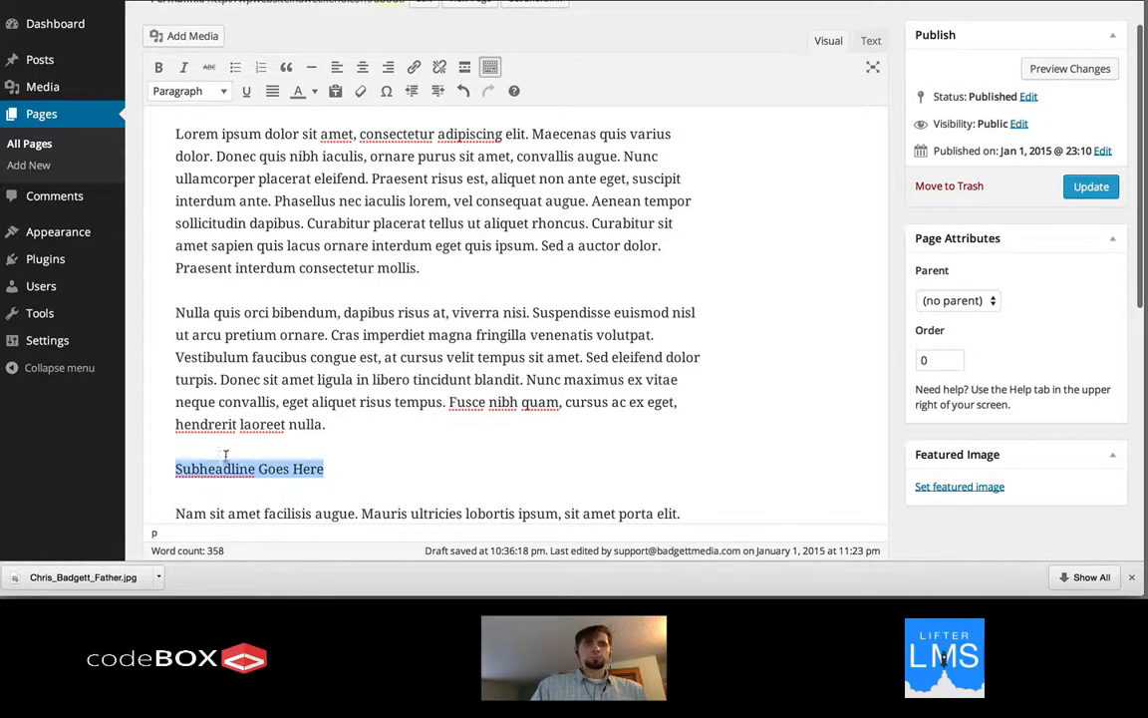
drag(329, 469, 174, 468)
click(190, 91)
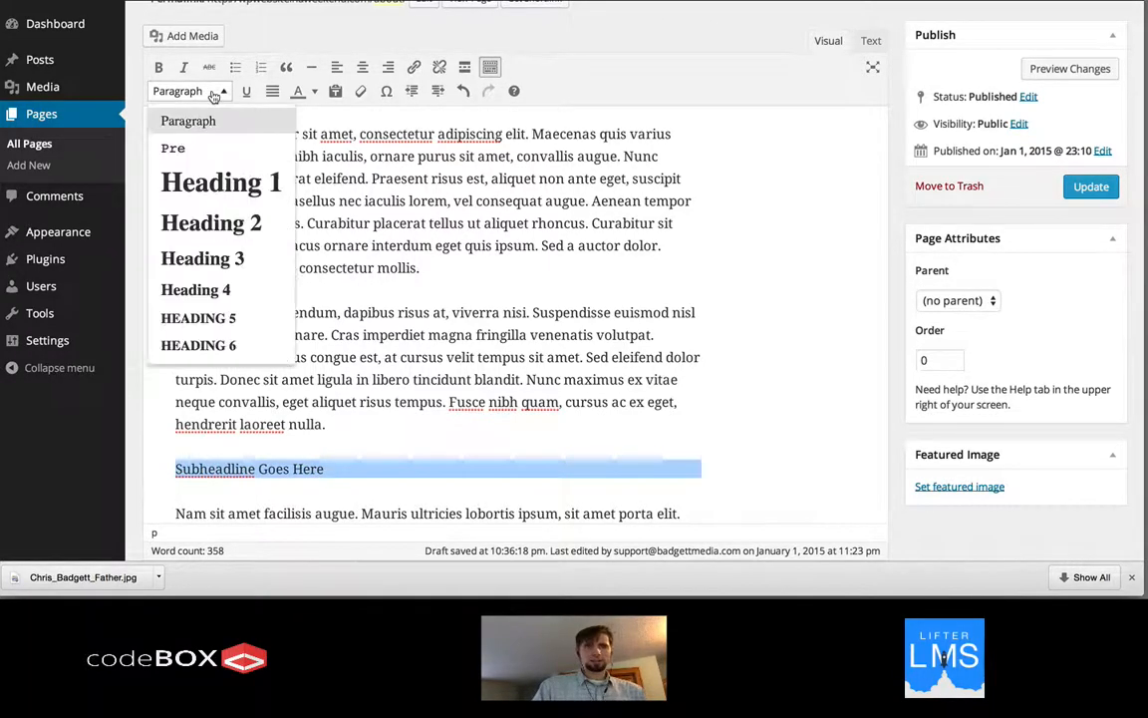
click(235, 224)
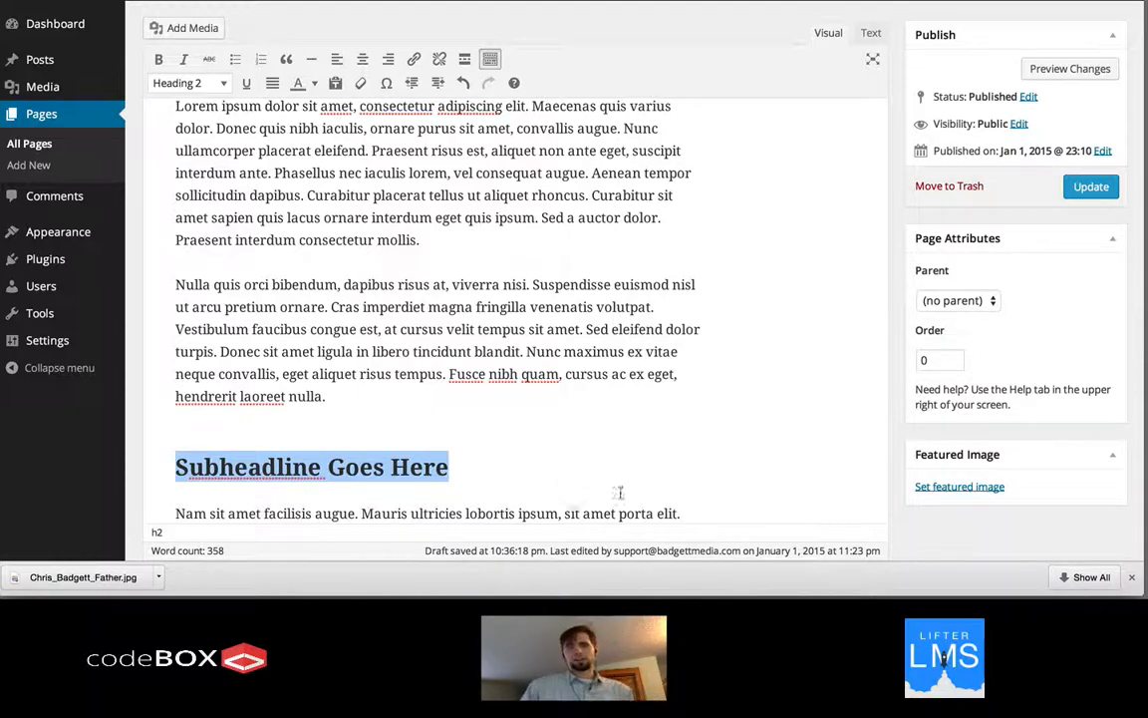
Preview the About page, examine the subheadline among the paragraphs, and return to the editor
click(1052, 71)
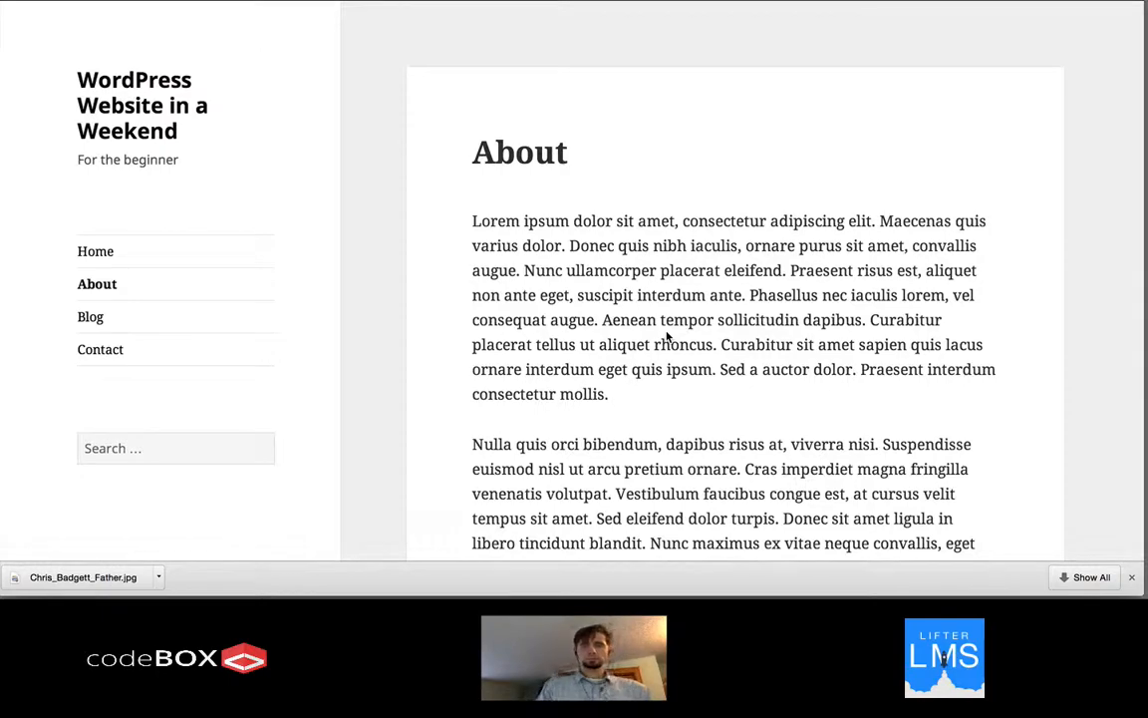
scroll(667, 337, down, 5)
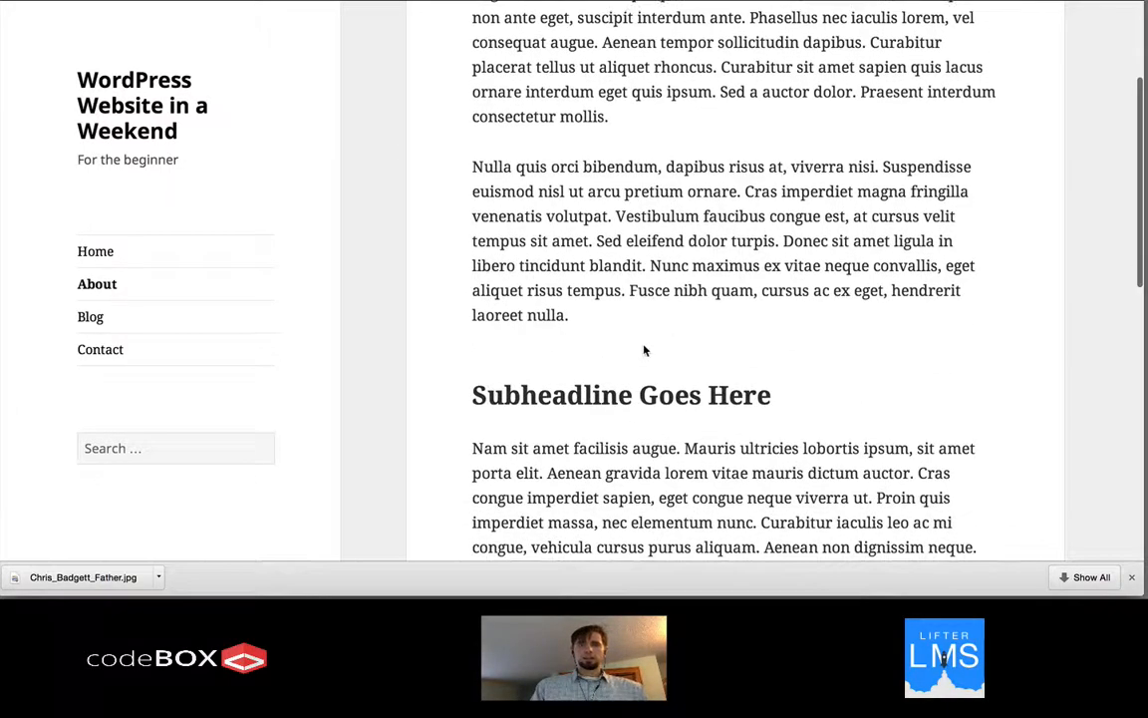
drag(475, 398, 791, 472)
click(754, 387)
scroll(749, 308, up, 2)
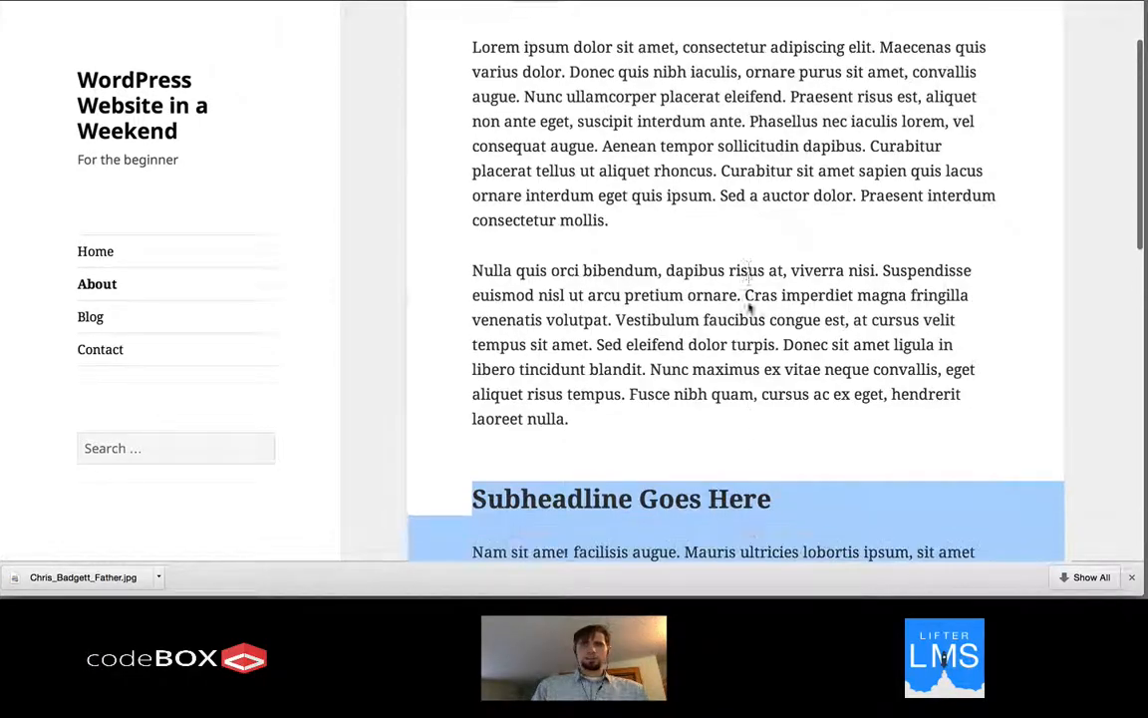
scroll(750, 305, down, 5)
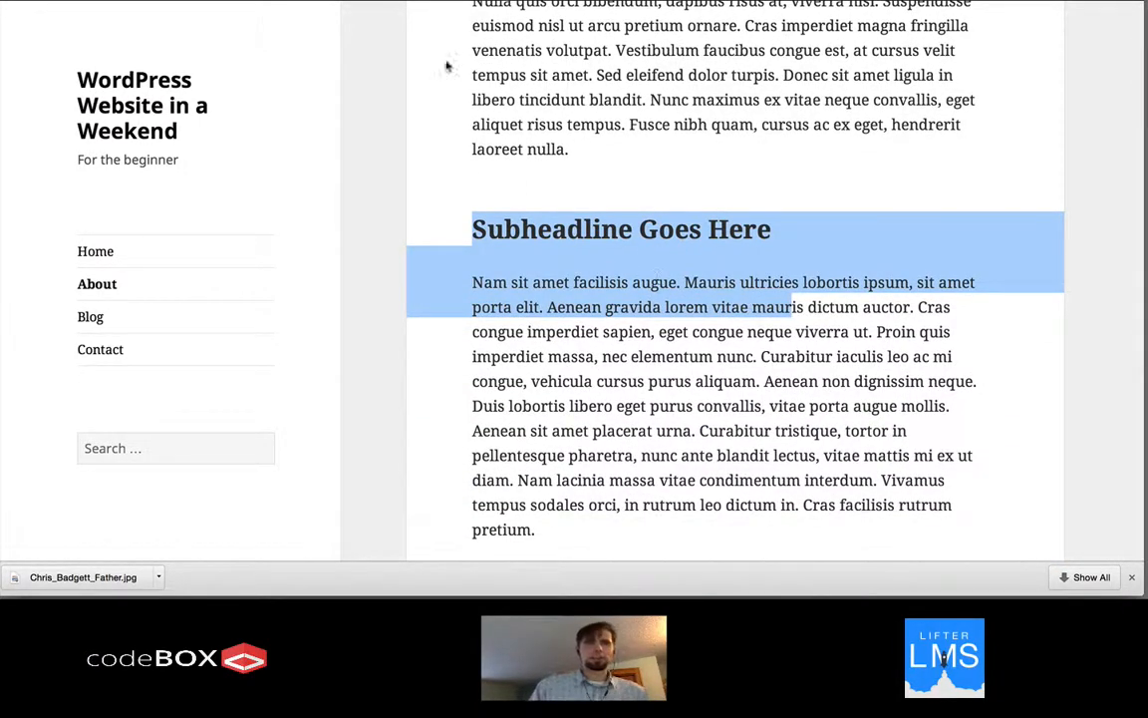
key(ctrl+shift+Tab)
Insert a bulleted list after the first body paragraph with the item "bullet point one"
click(461, 269)
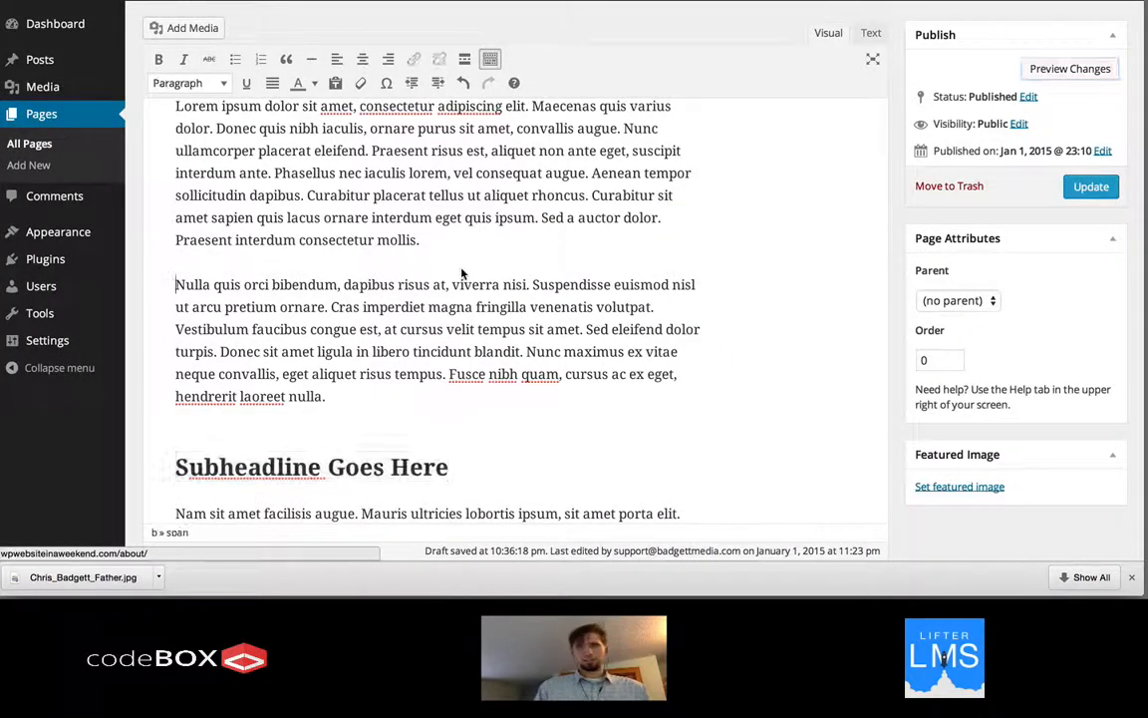
scroll(462, 272, up, 3)
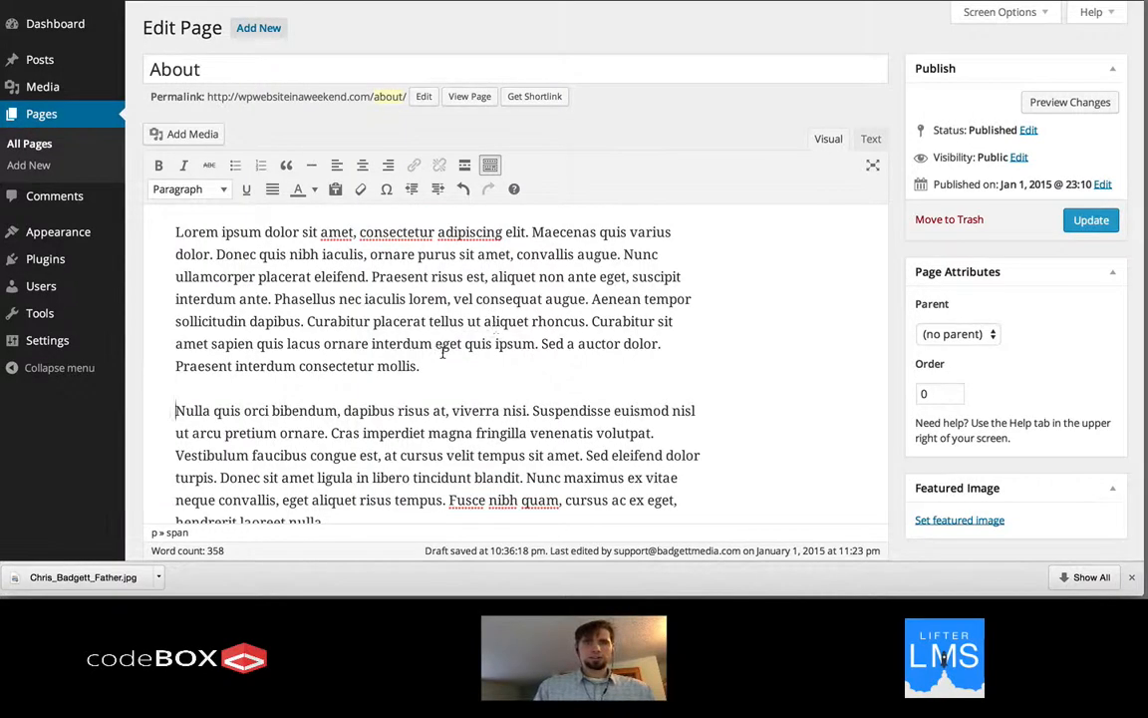
click(437, 362)
key(Return)
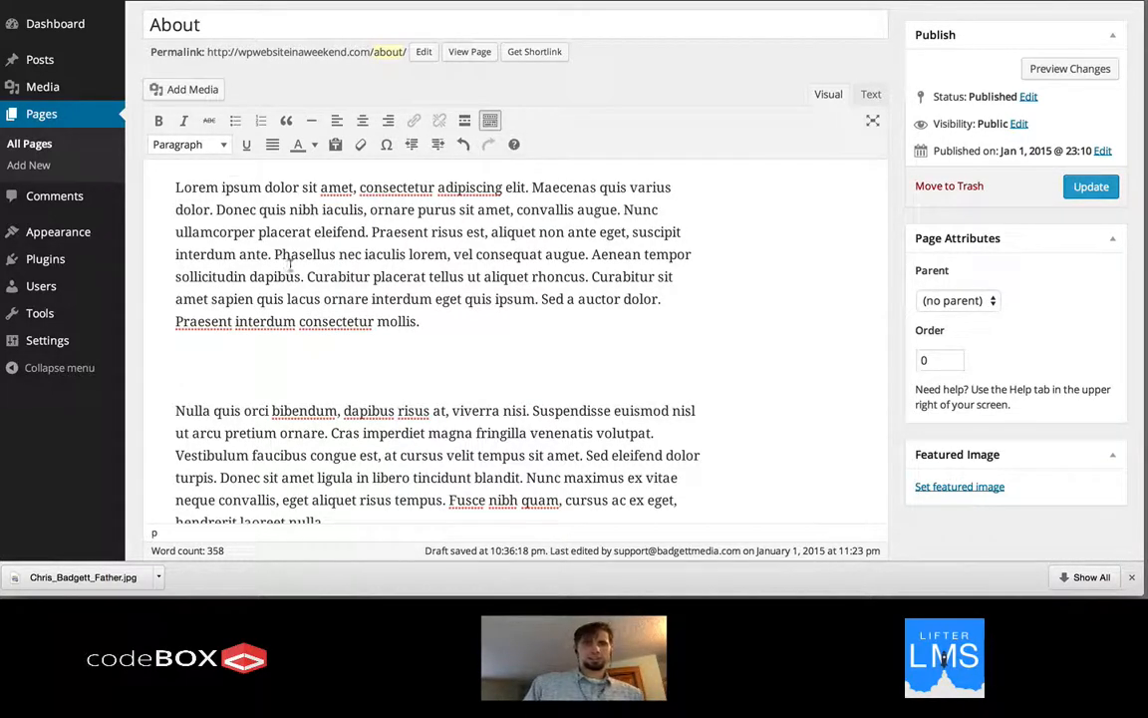
click(235, 122)
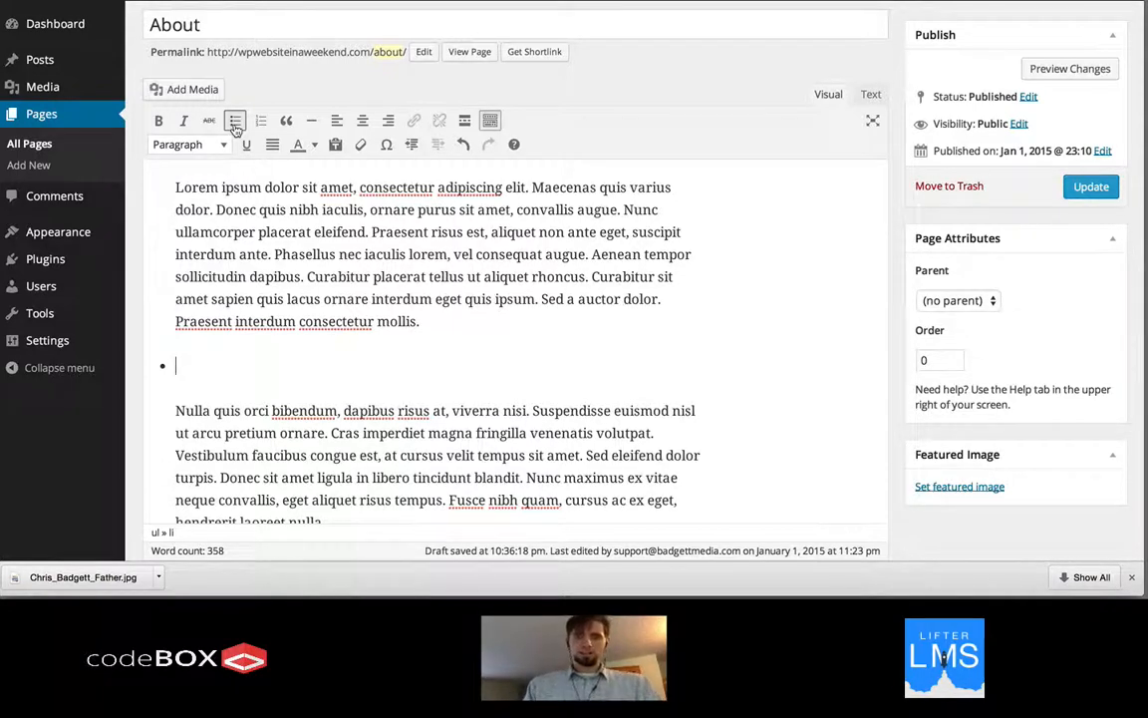
text(bullet poi)
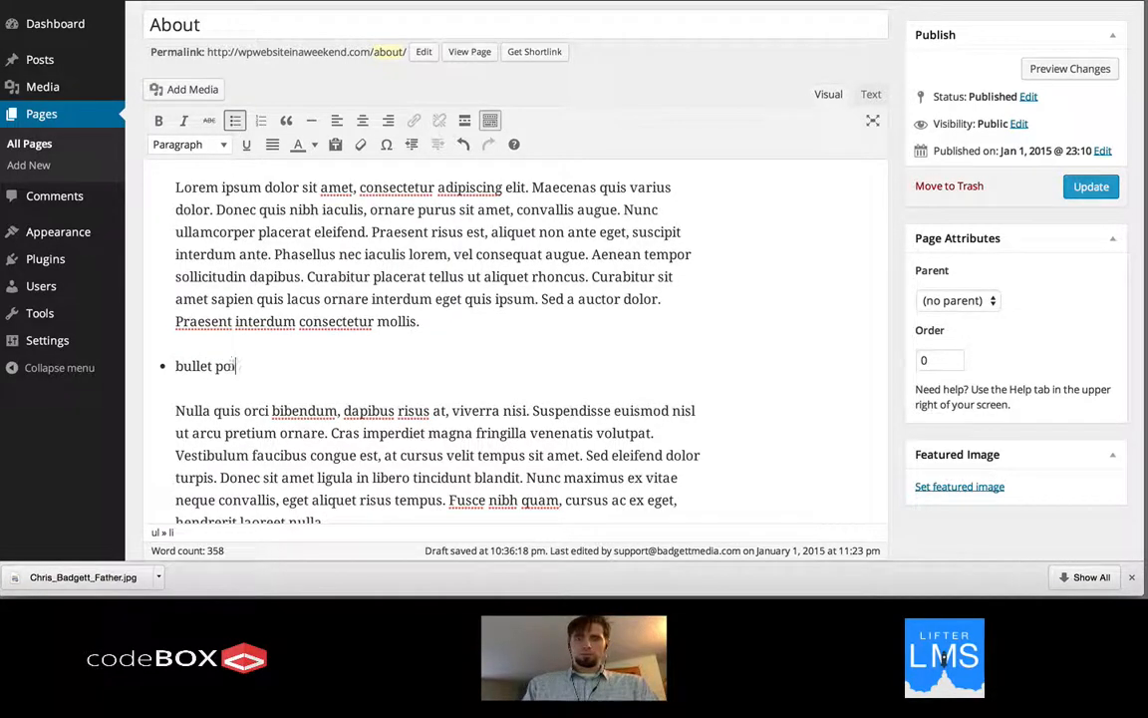
text(nt one)
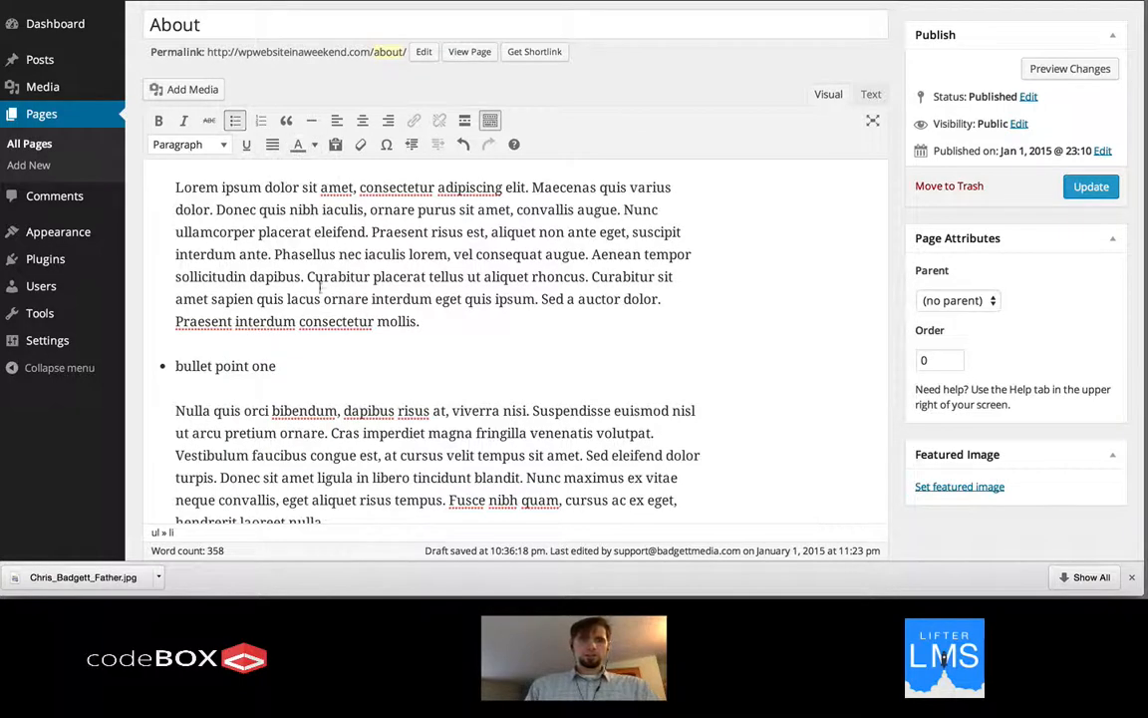
Copy the "bullet point one" item into a second bullet at the same level and remove the empty bullet
drag(280, 375, 172, 366)
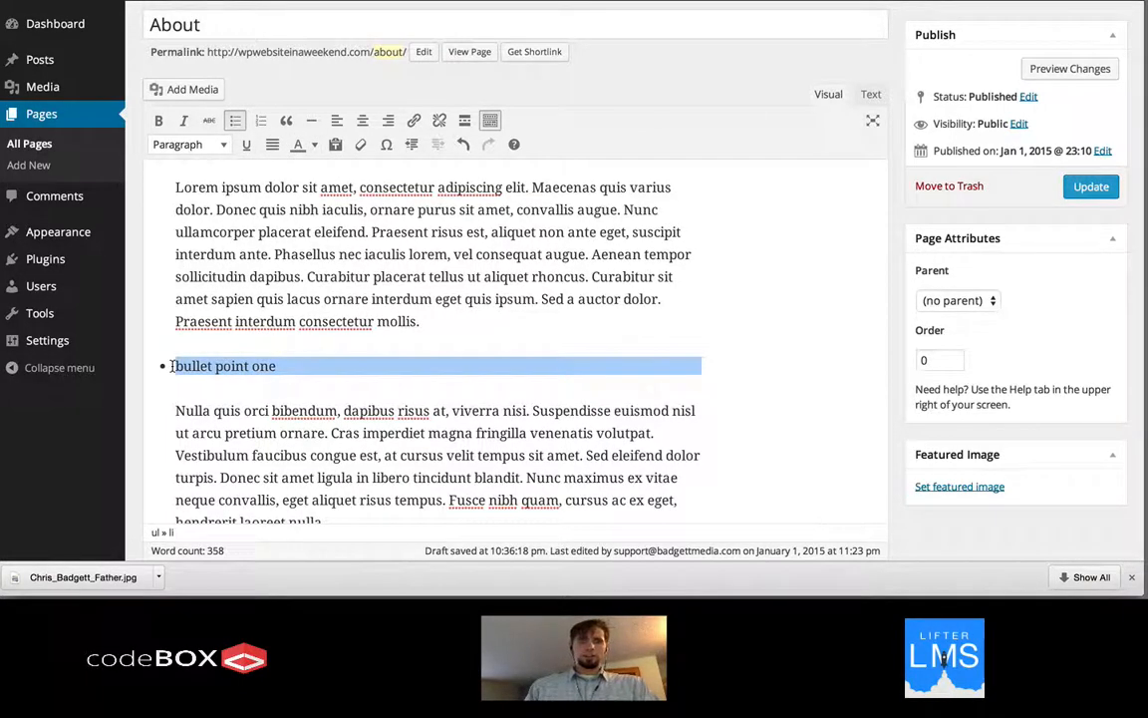
key(ctrl+c)
click(277, 368)
key(Return)
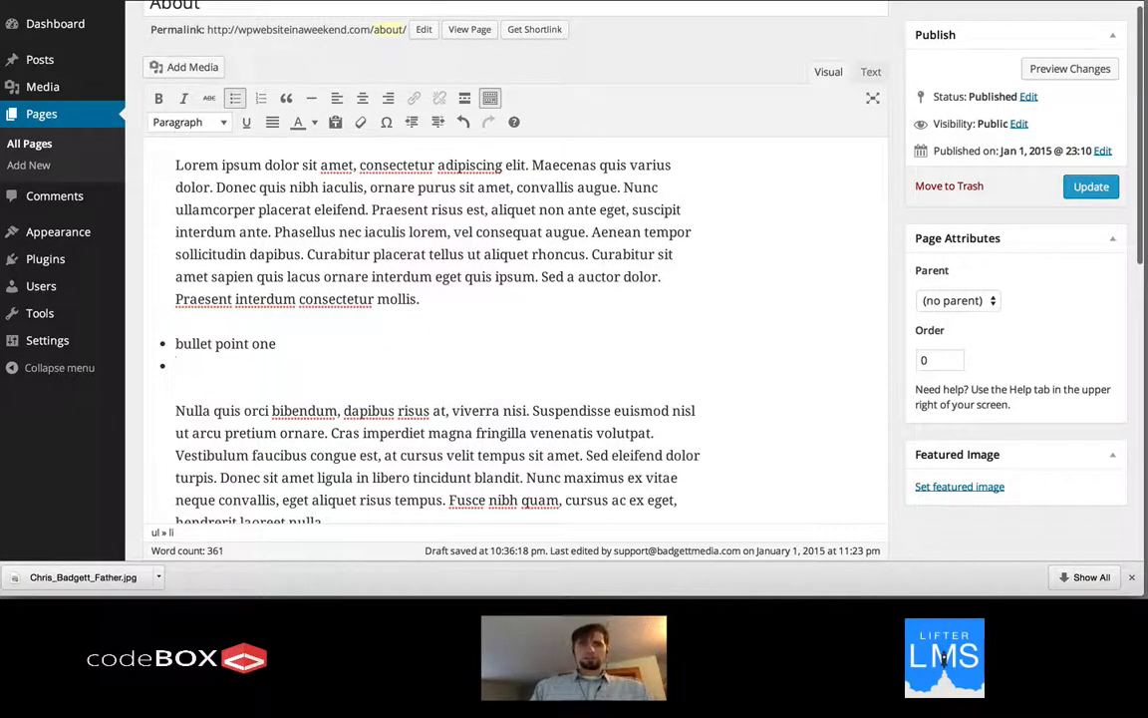
key(ctrl+v)
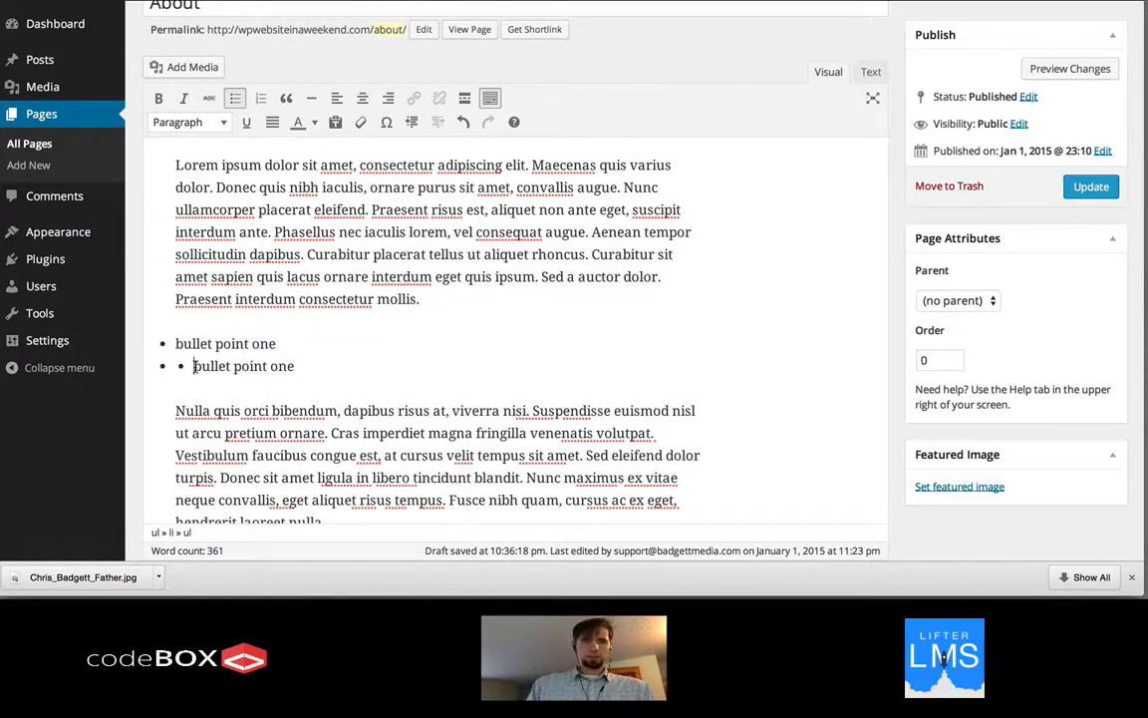
key(BackSpace)
key(ctrl+z)
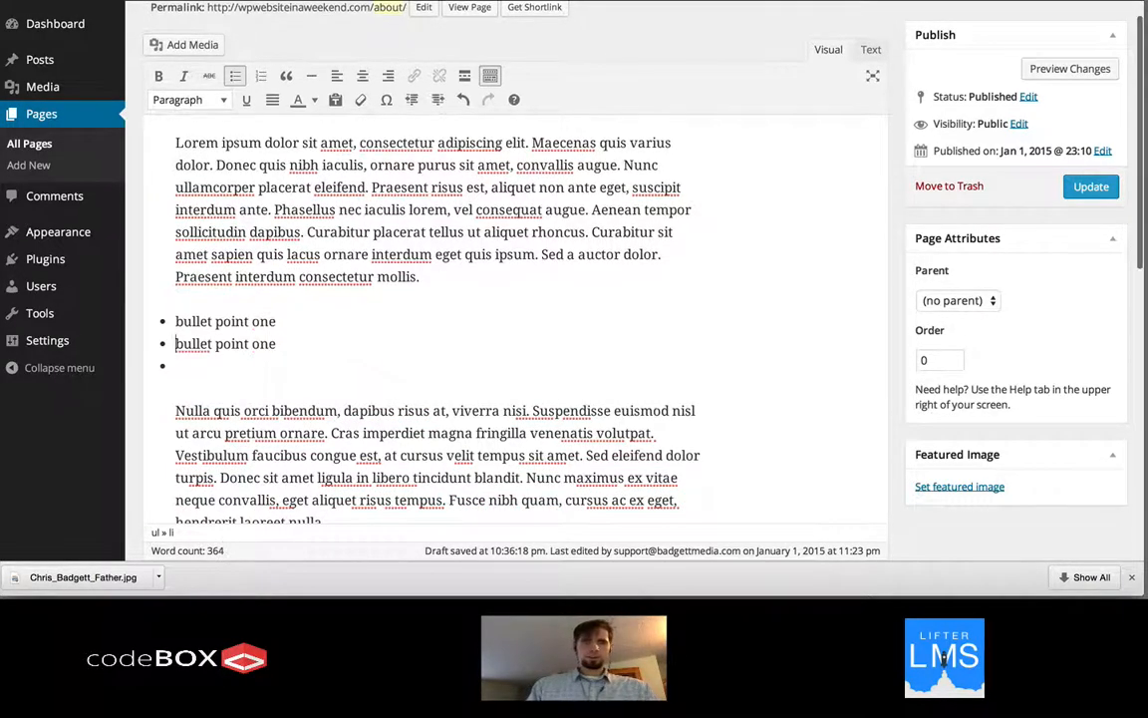
key(BackSpace)
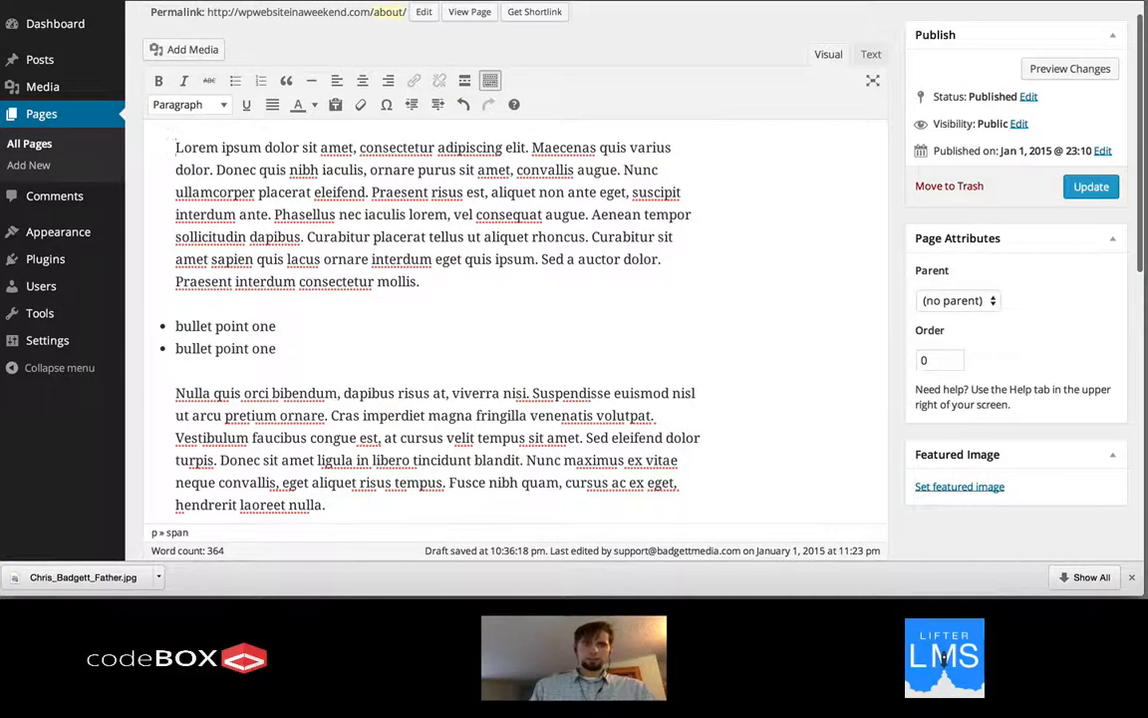
Add two more bullets reading "ffff" and "fff" to the list and remove the empty trailing bullet
click(308, 349)
key(Return)
text(ffff)
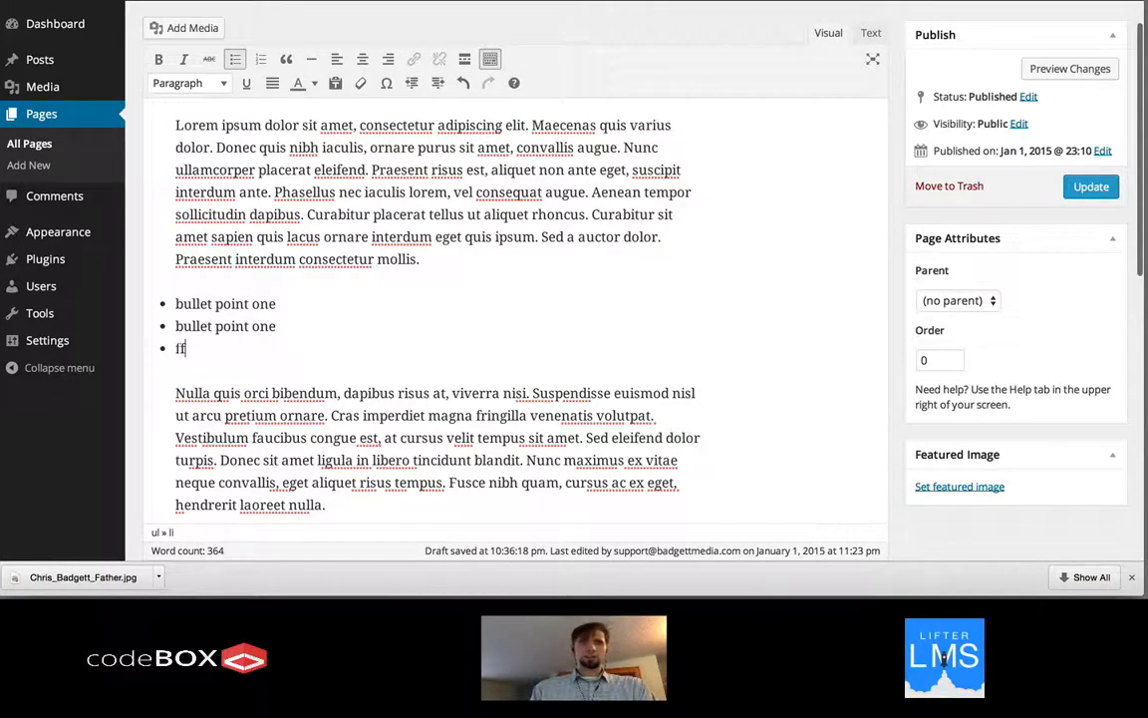
key(Return)
text(fff)
key(Return)
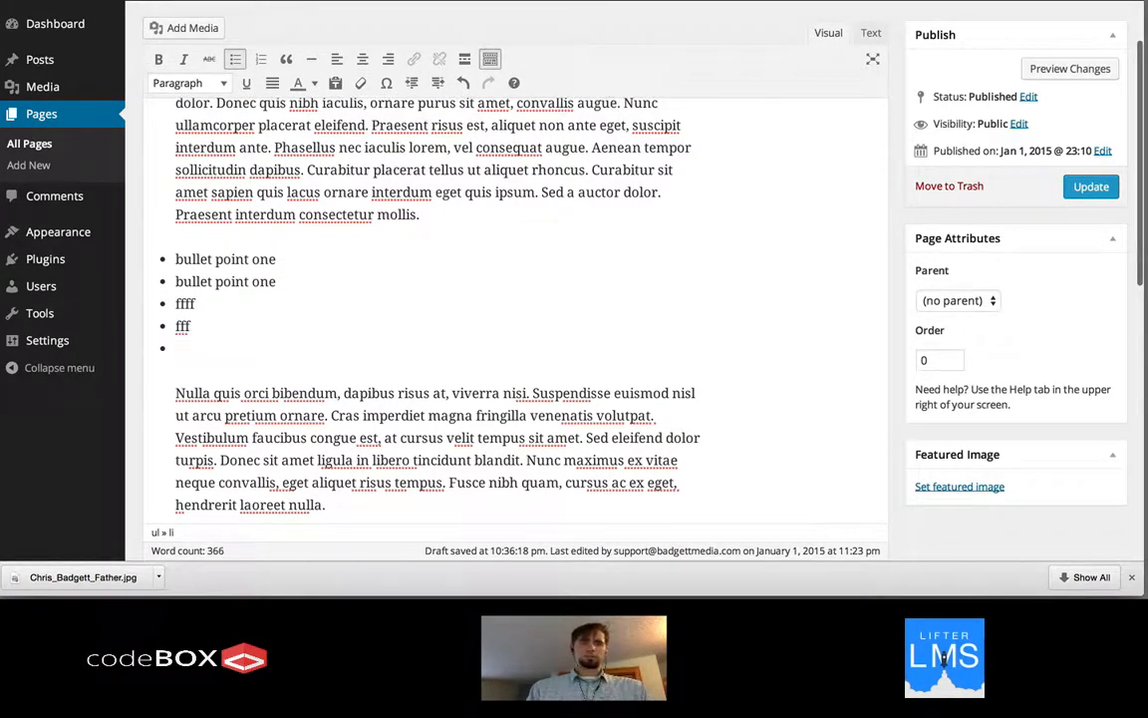
key(Return)
key(BackSpace)
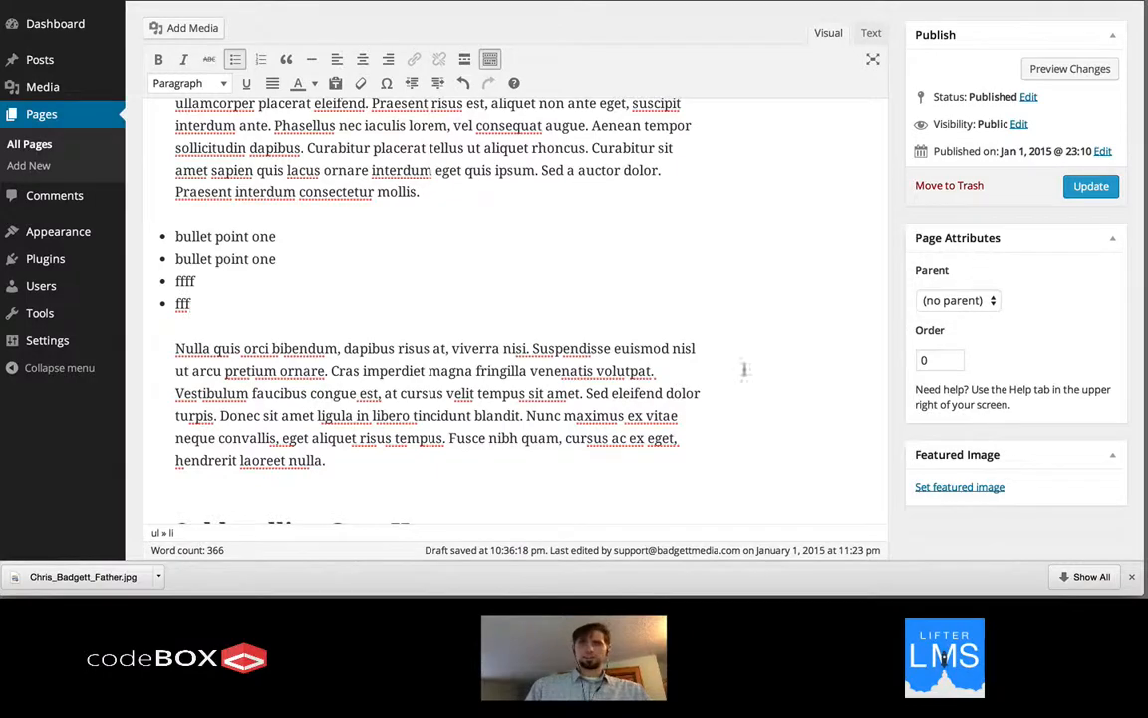
Preview the About page, examine the four-item bulleted list, and return to the editor
click(1056, 69)
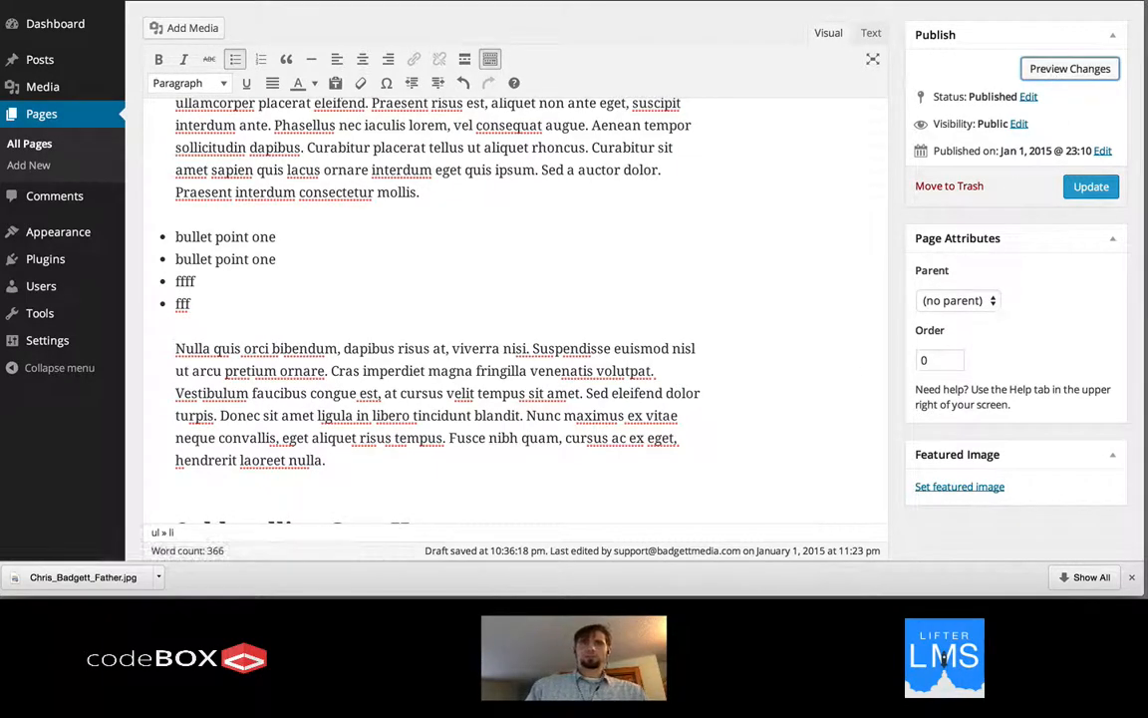
scroll(582, 289, down, 1)
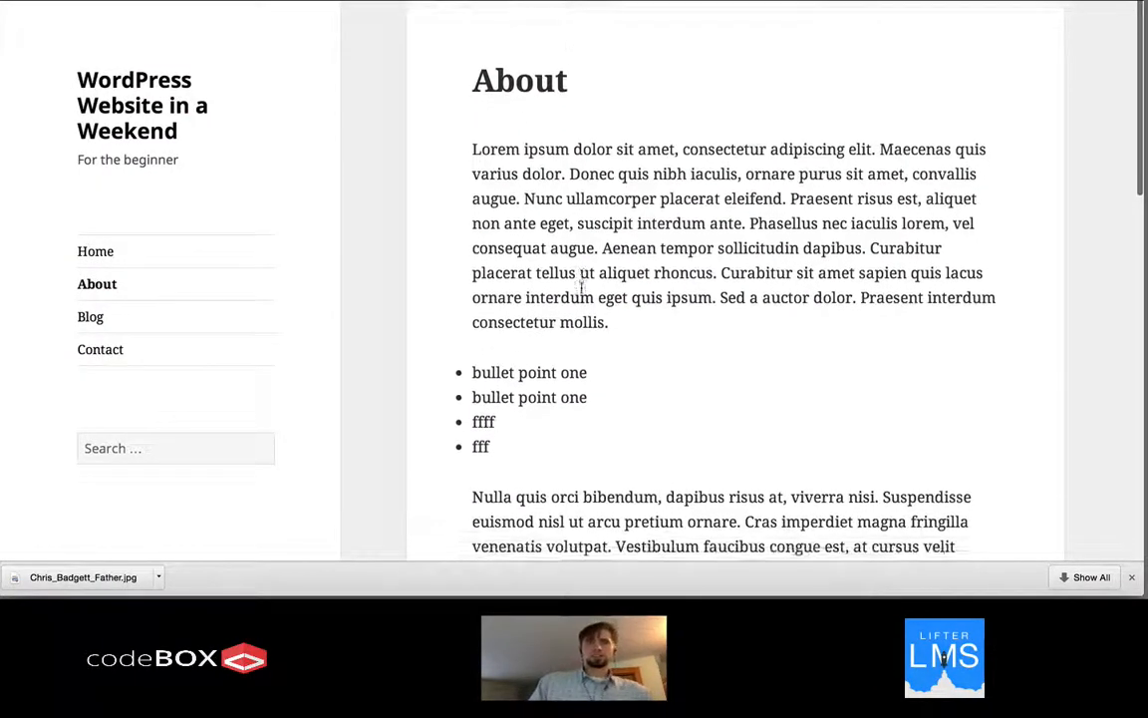
scroll(581, 289, down, 1)
scroll(581, 288, up, 1)
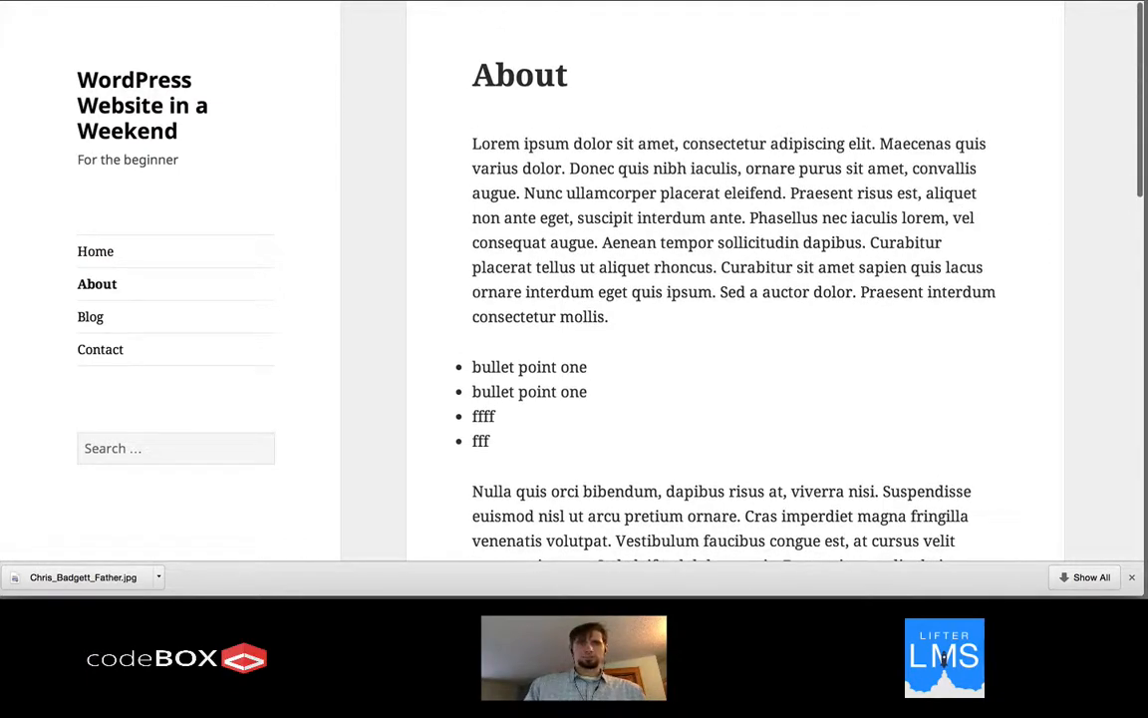
click(324, 2)
triple_click(372, 227)
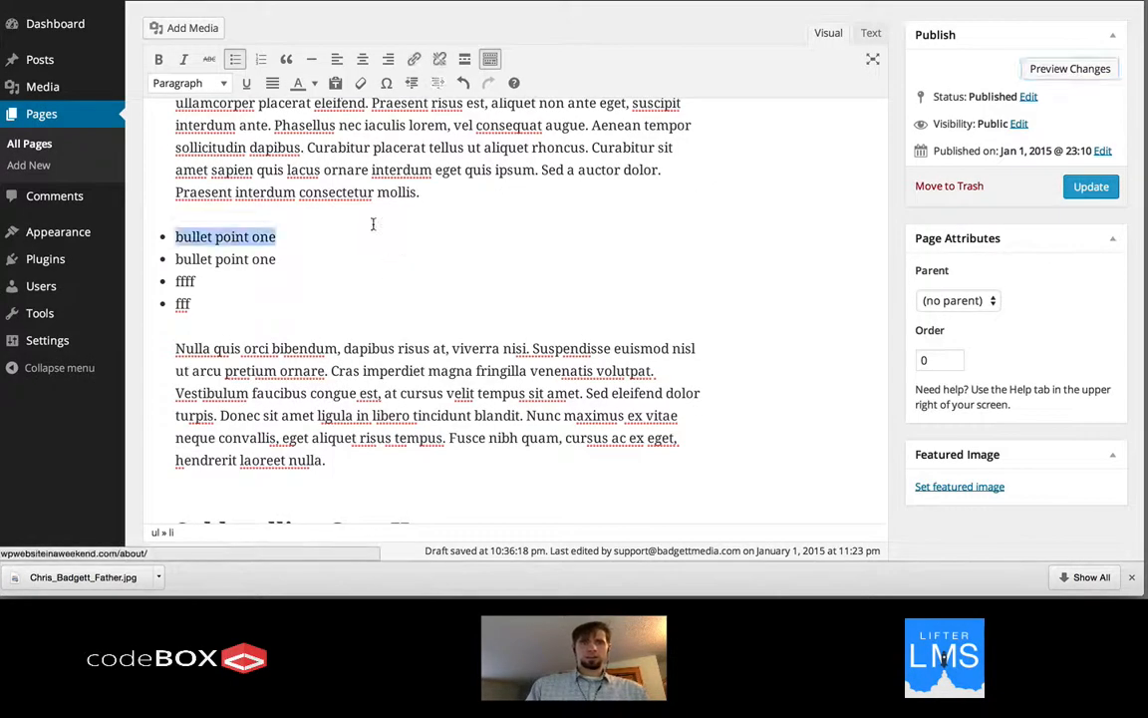
scroll(548, 223, up, 2)
scroll(543, 217, up, 1)
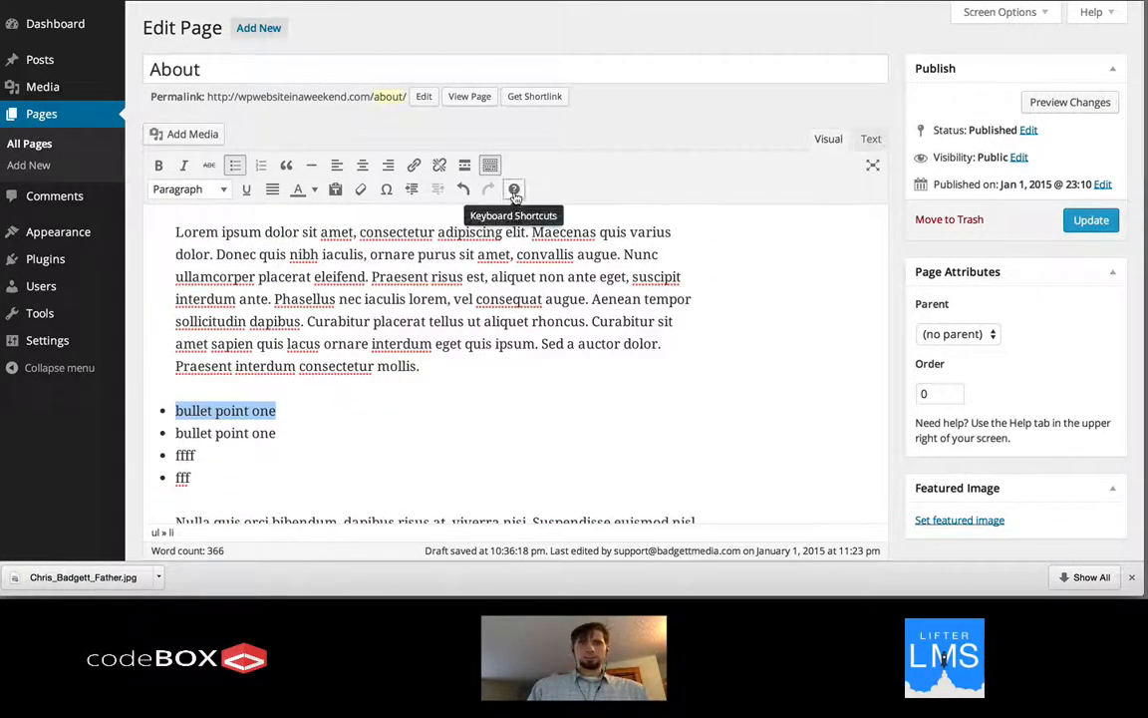
Start a numbered list after the first paragraph below the subheadline with the item "Point Number one"
click(237, 483)
scroll(236, 482, down, 8)
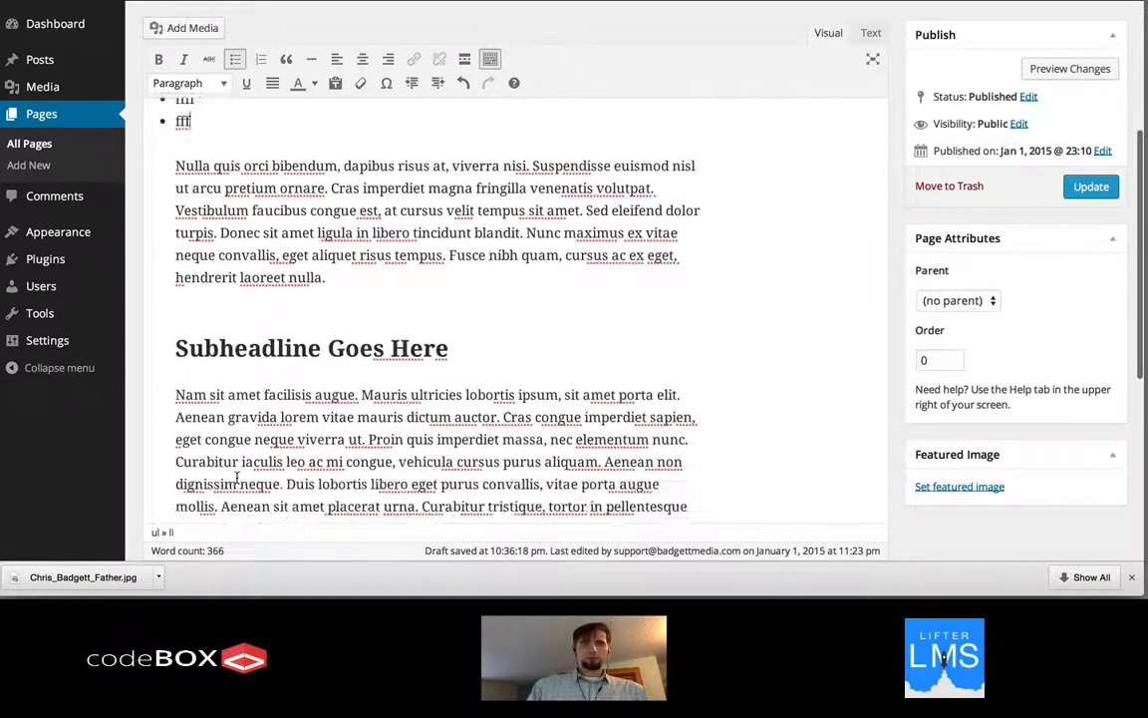
click(394, 469)
key(Return)
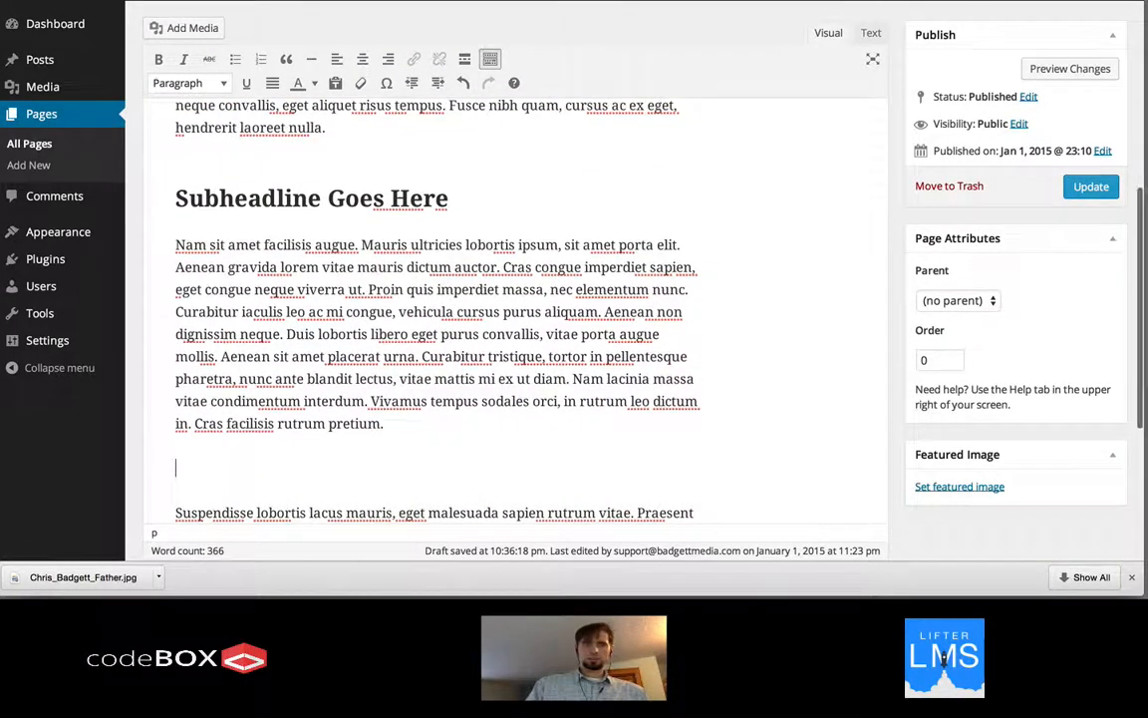
click(259, 61)
text(Point Numb)
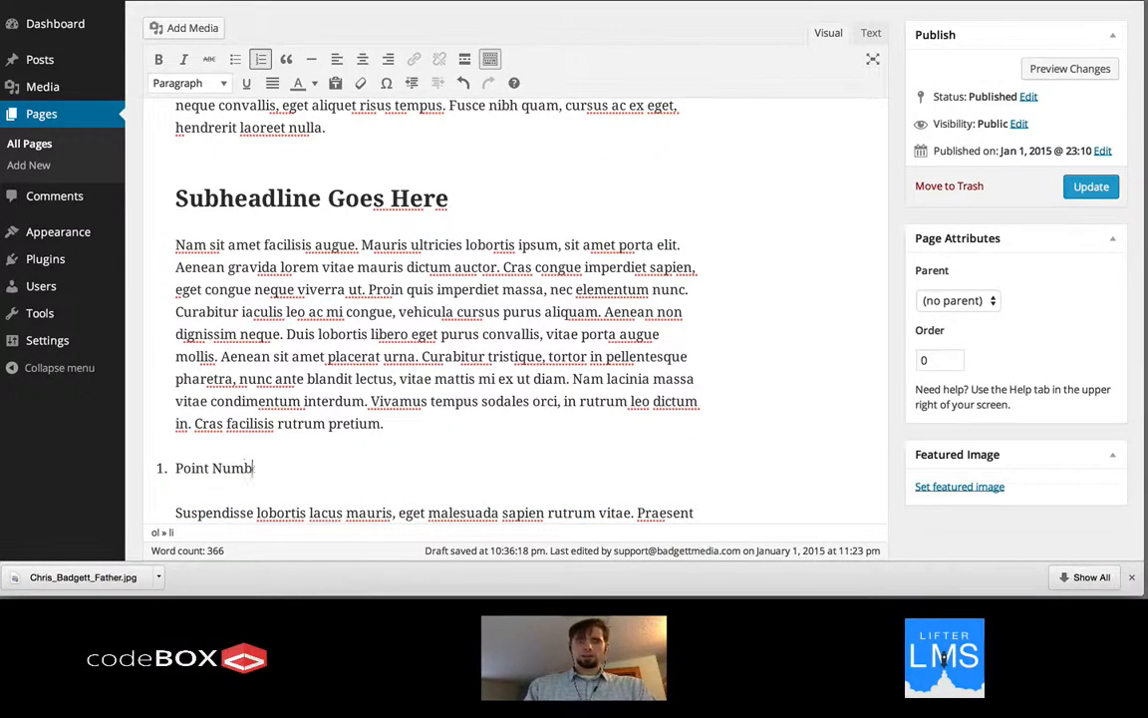
text(er one)
key(Return)
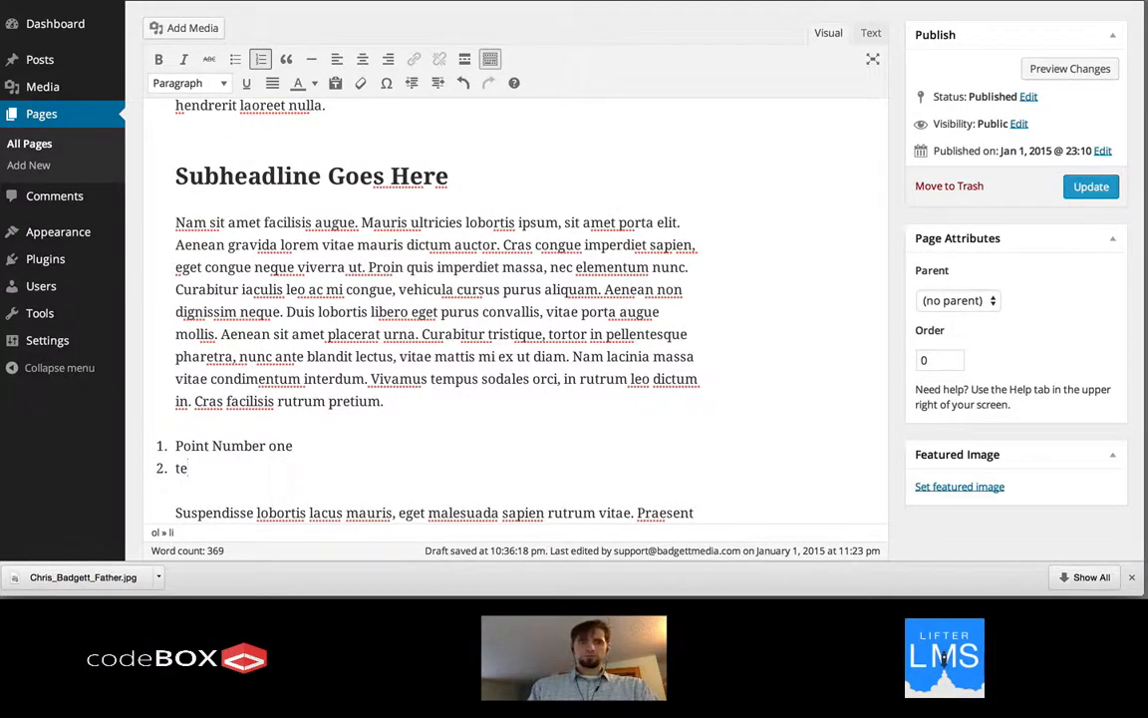
Add "two" and "three" as the second and third numbered items and remove the empty trailing item
key(BackSpace)
text(wo)
key(Return)
text(the)
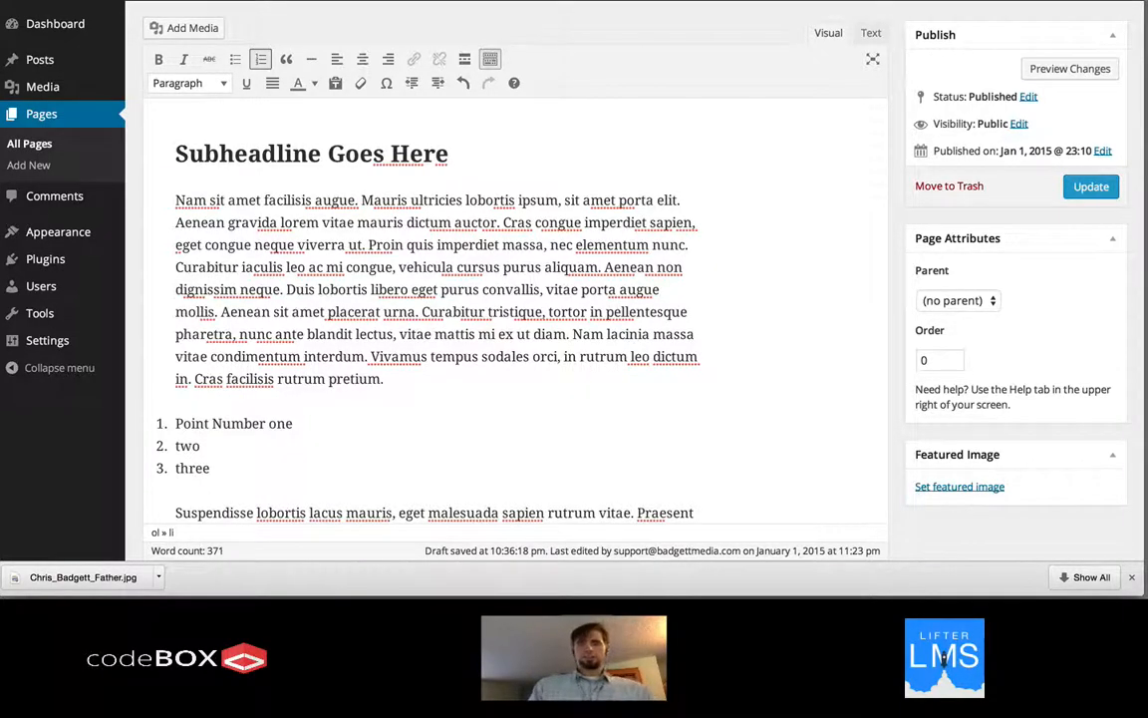
text(ree)
key(Return)
key(BackSpace)
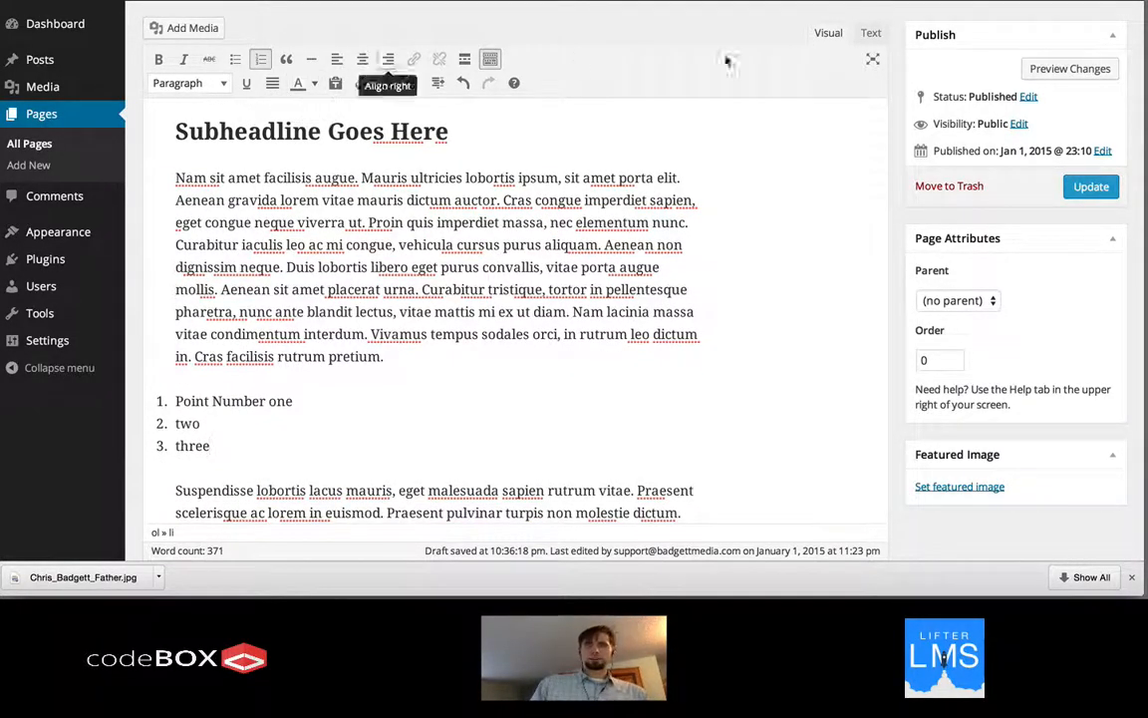
Preview the About page, examine the numbered list beneath the subheadline's paragraph, and return to the editor
click(1069, 68)
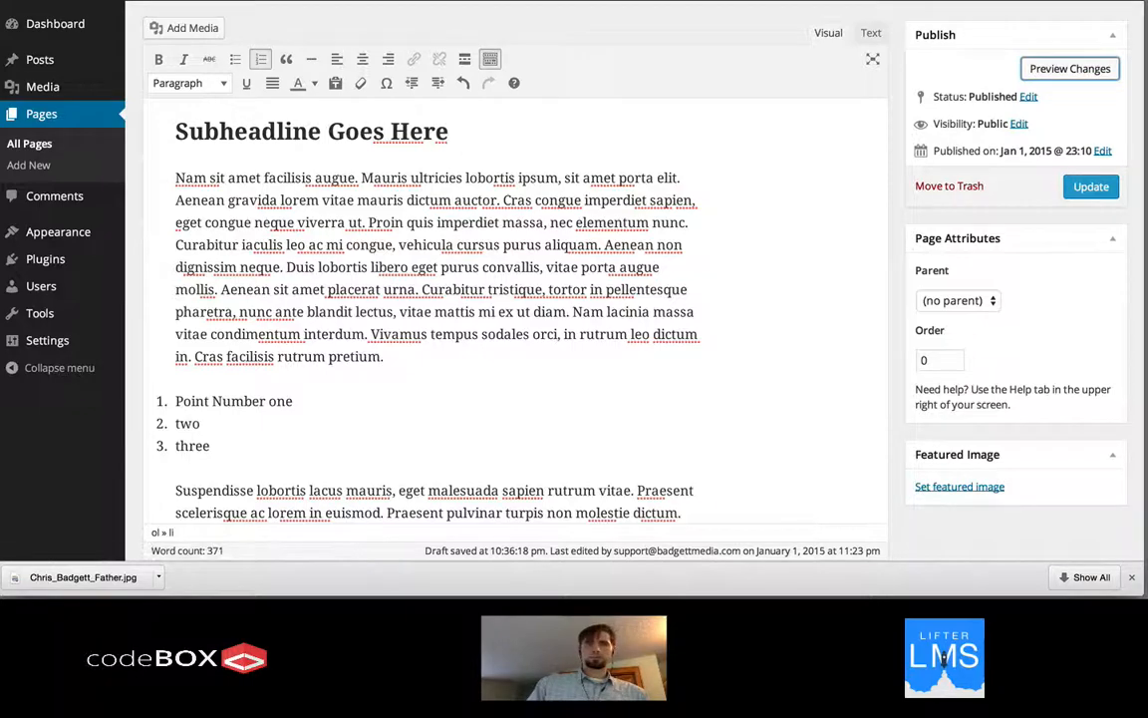
scroll(528, 182, down, 5)
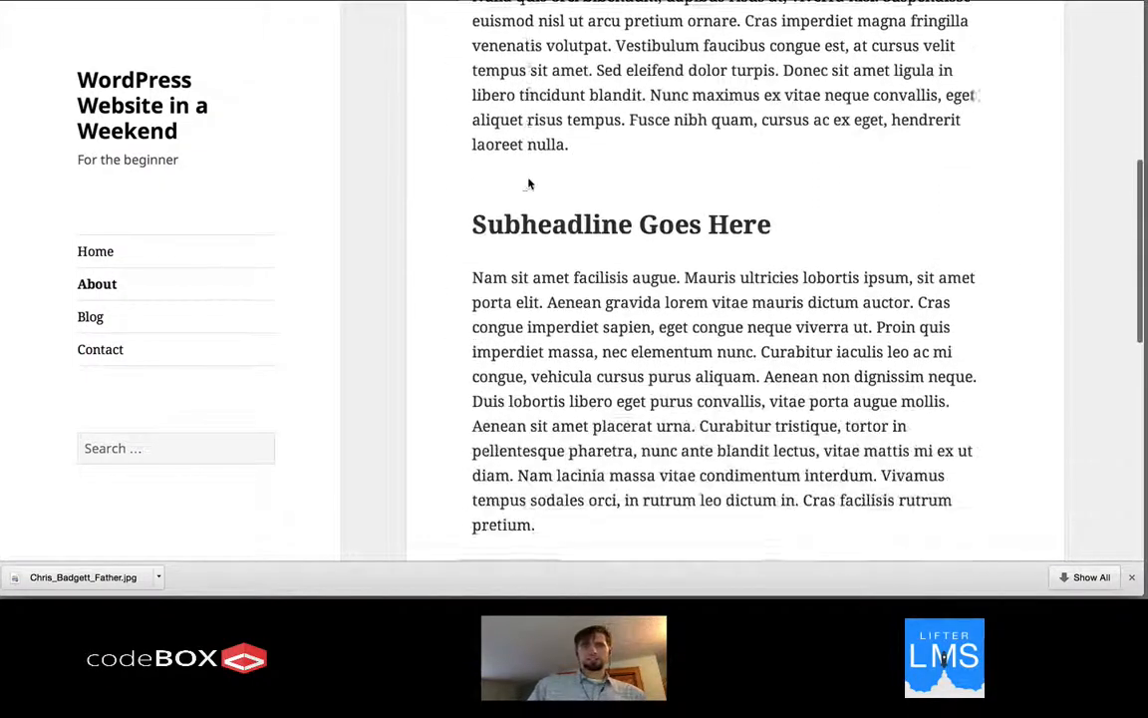
scroll(530, 184, down, 4)
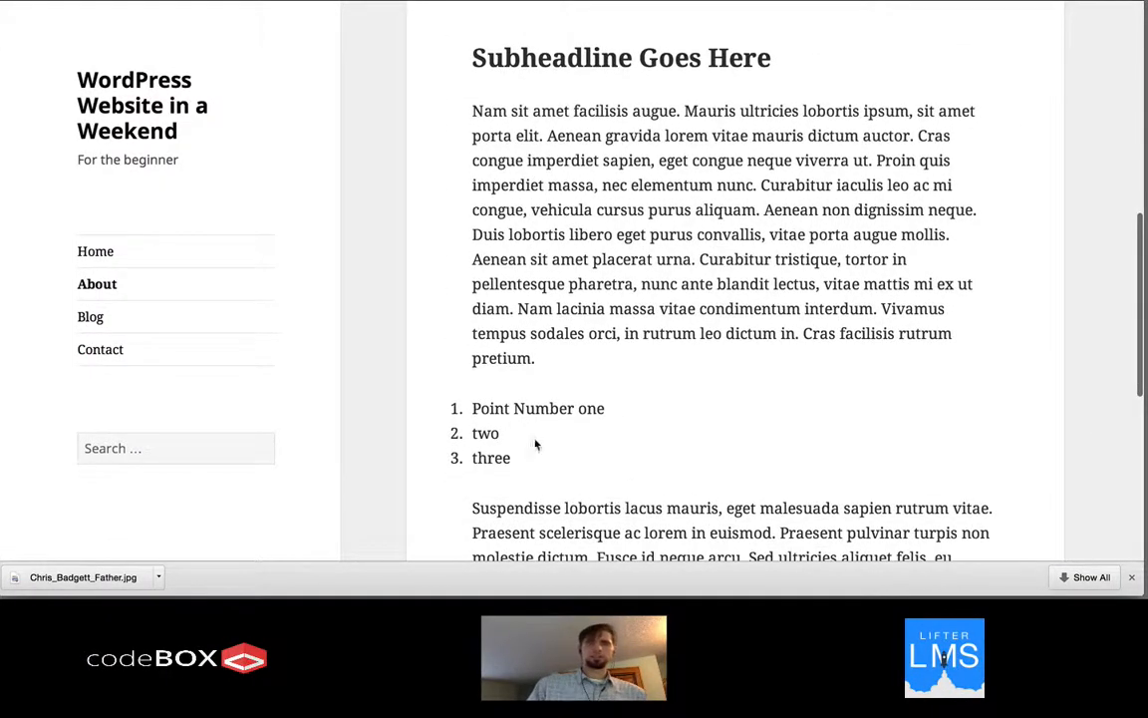
scroll(536, 443, up, 6)
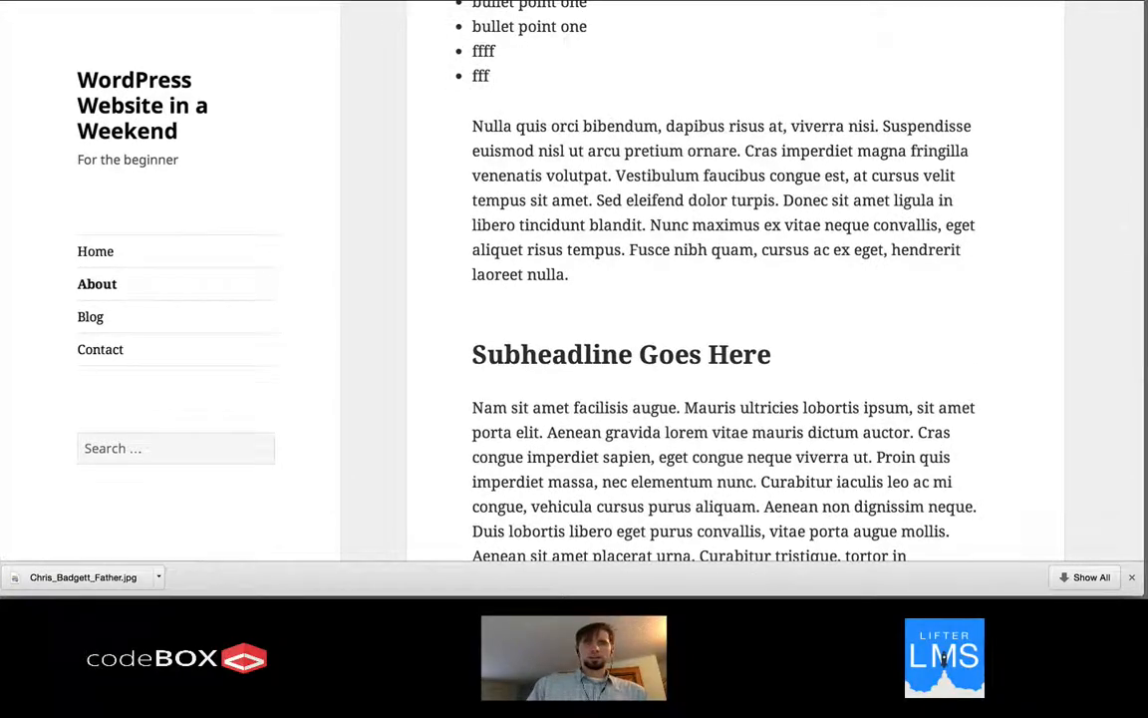
click(438, 2)
Make the sentence "Donec quis nibh iaculis, ornare purus sit amet, convallis augue." in the first paragraph bold
scroll(456, 259, down, 1)
scroll(456, 260, up, 5)
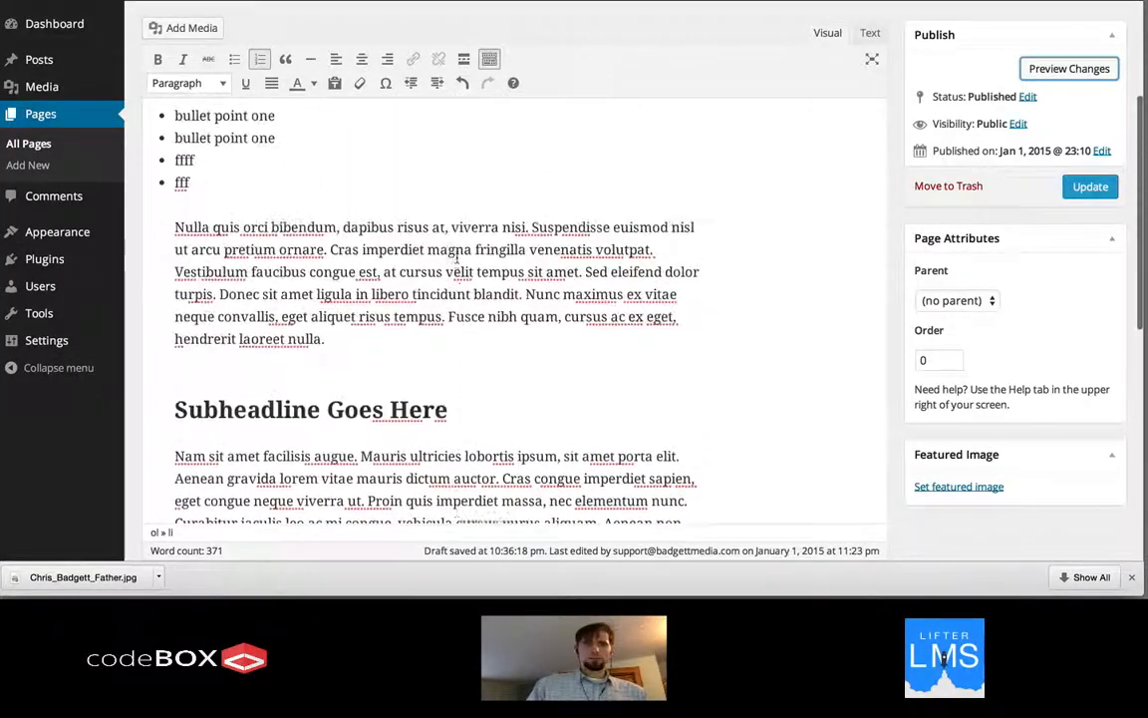
scroll(456, 259, up, 5)
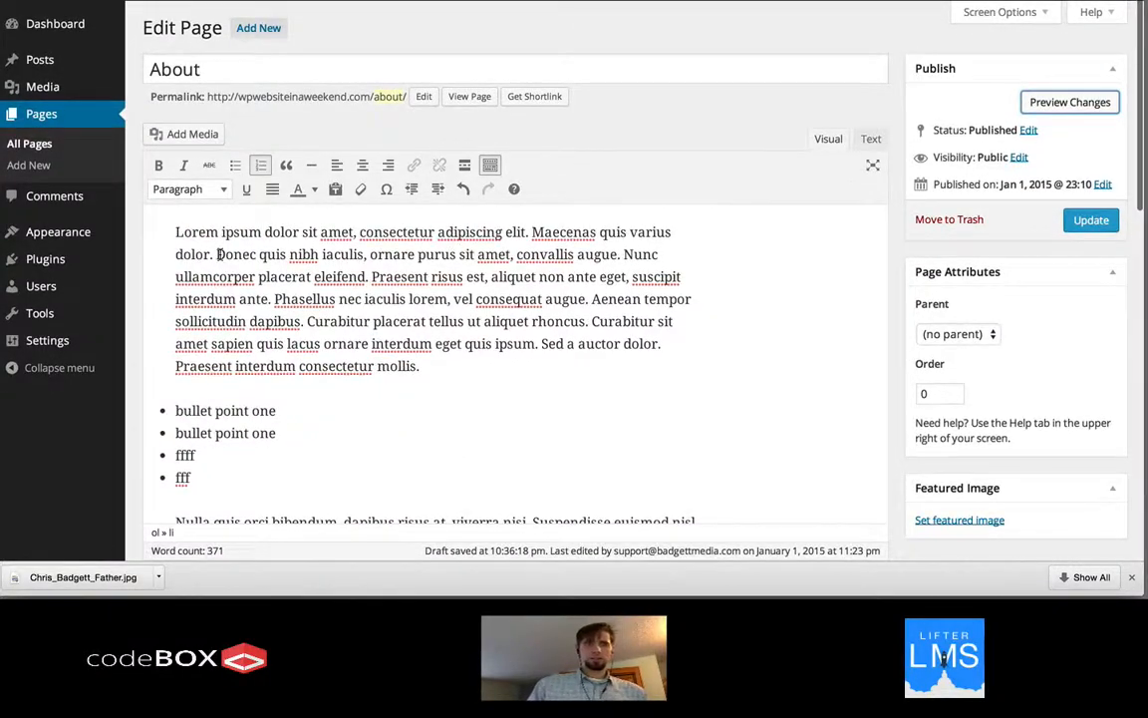
drag(217, 254, 622, 257)
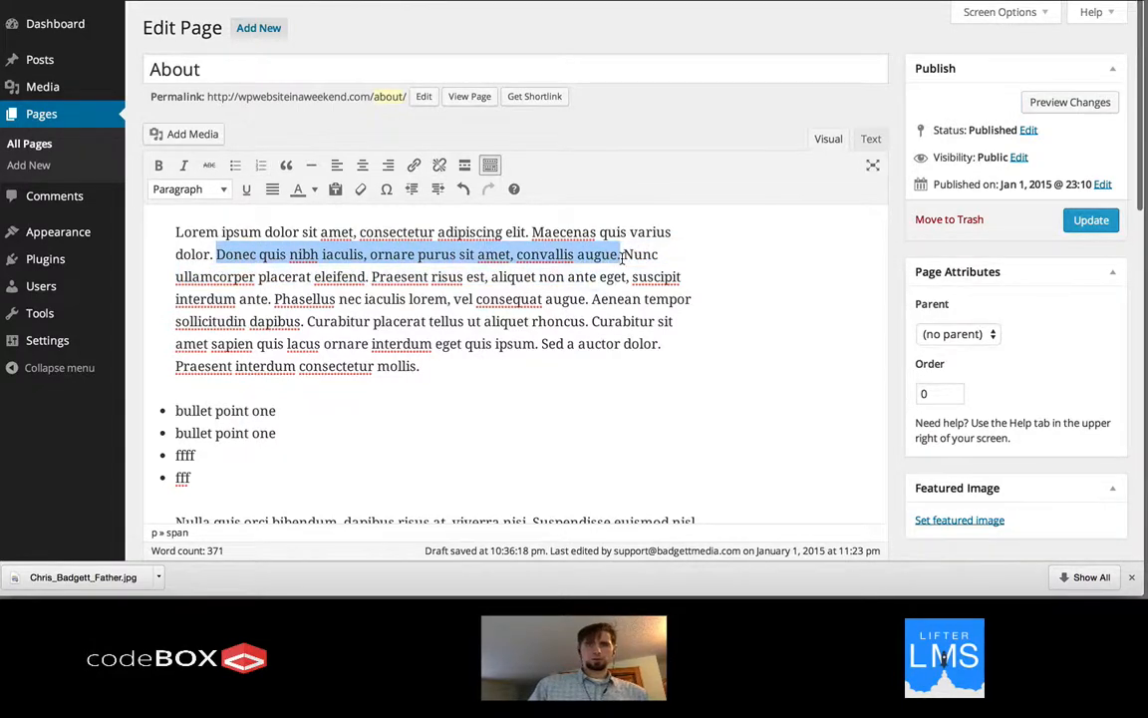
click(158, 165)
click(358, 278)
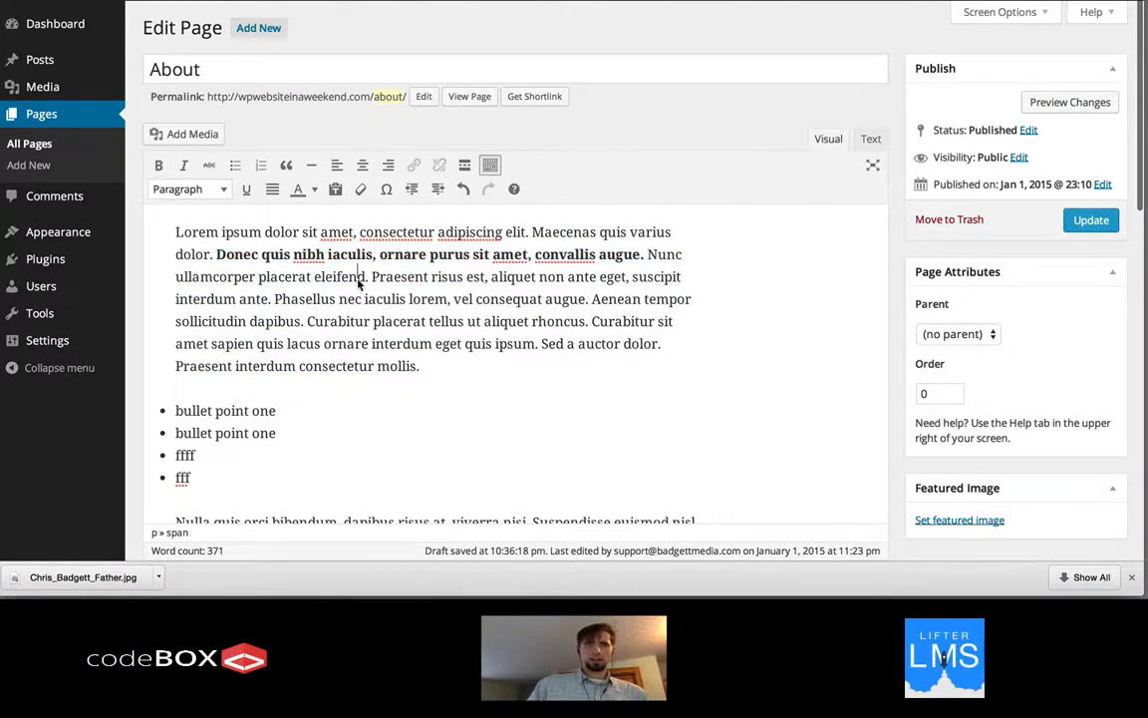
Italicize "Sed a auctor dolor" near the end of the first paragraph
drag(541, 343, 658, 343)
click(184, 165)
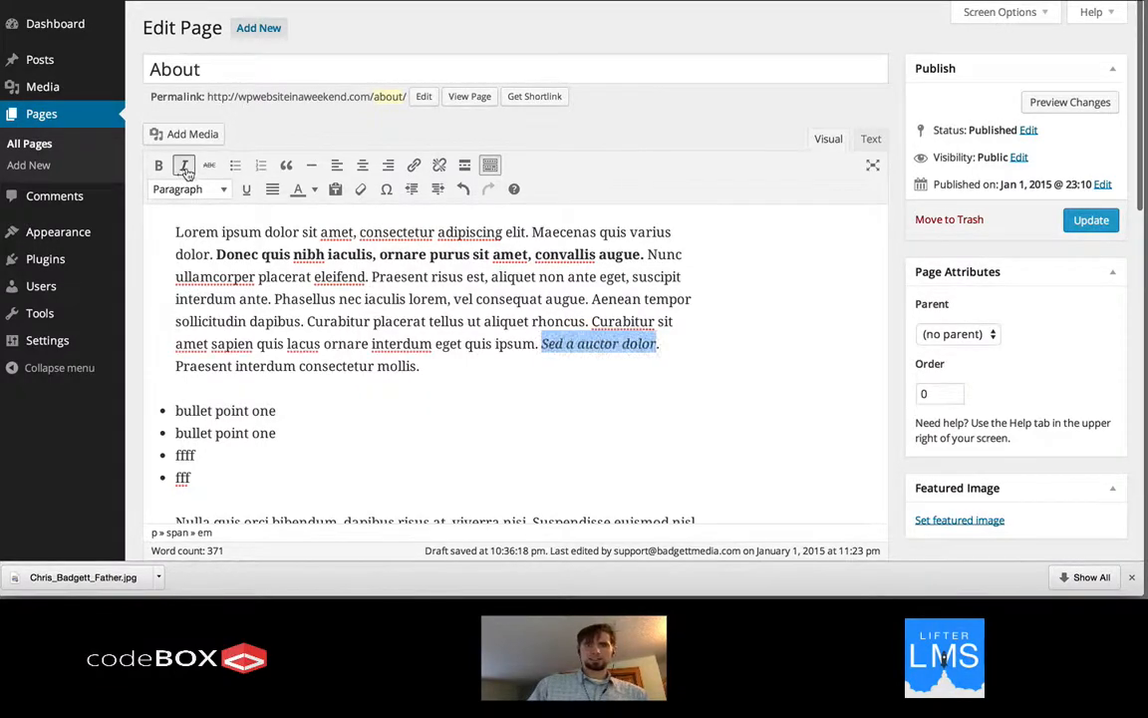
click(742, 337)
Split the text from "Cras imperdiet" through "tempus sit amet." into its own paragraph and format it as a blockquote
scroll(743, 337, down, 5)
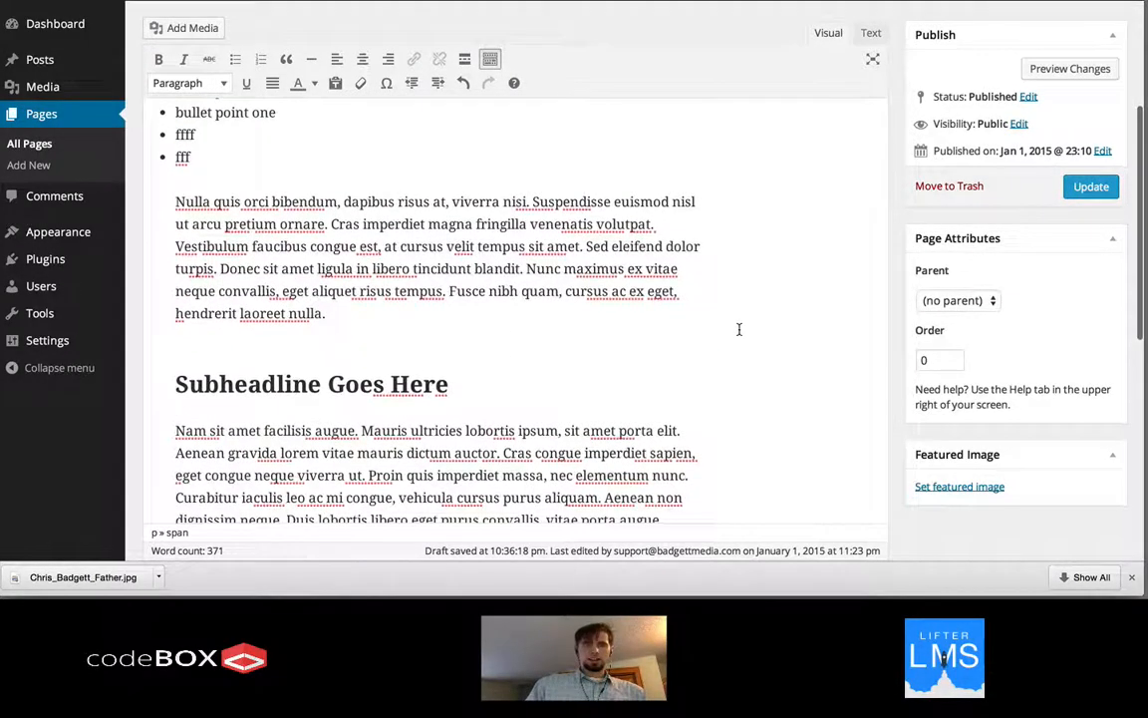
scroll(739, 329, up, 3)
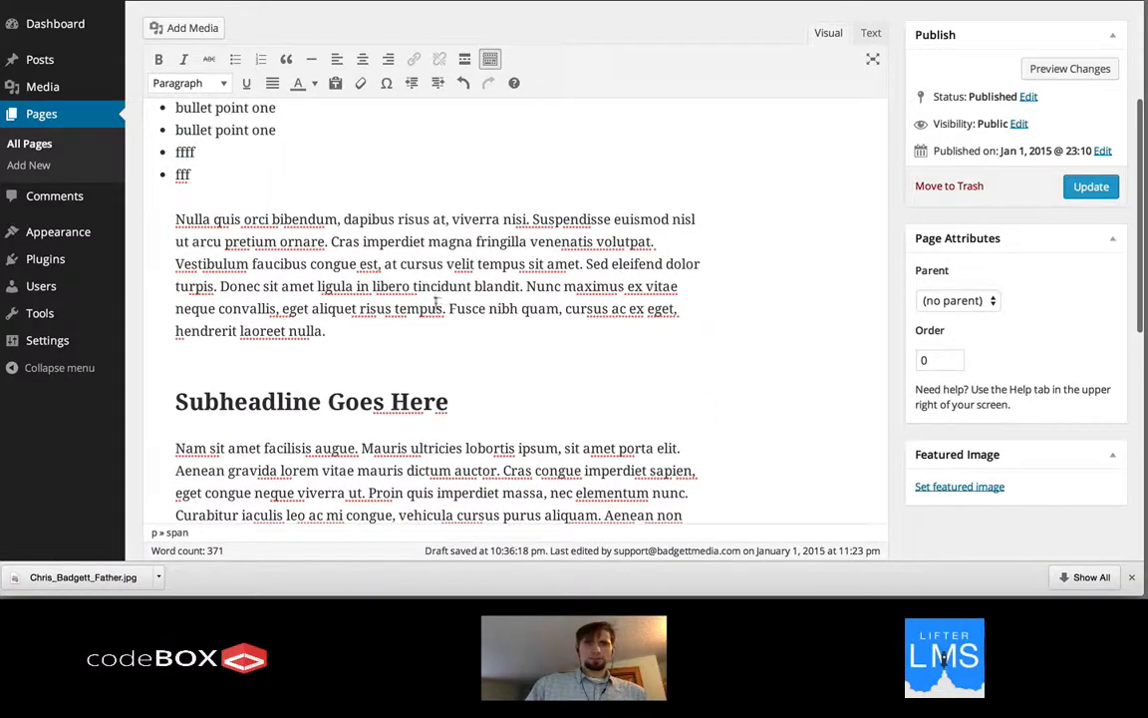
click(332, 242)
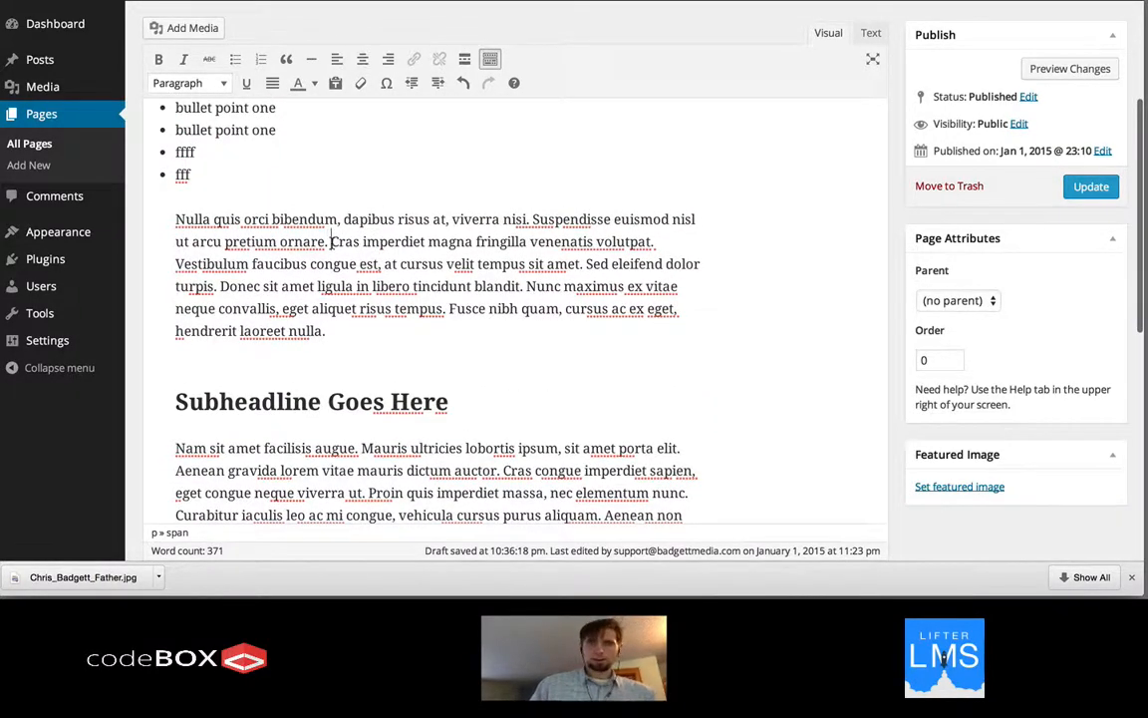
key(Return)
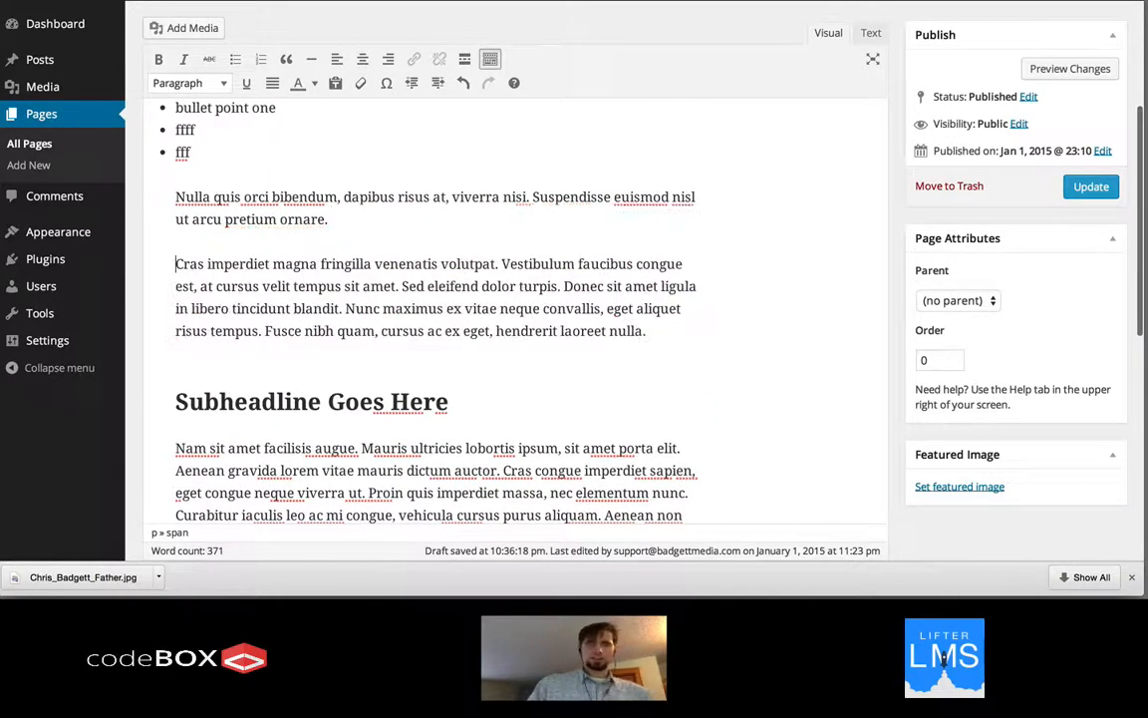
click(401, 286)
key(Return)
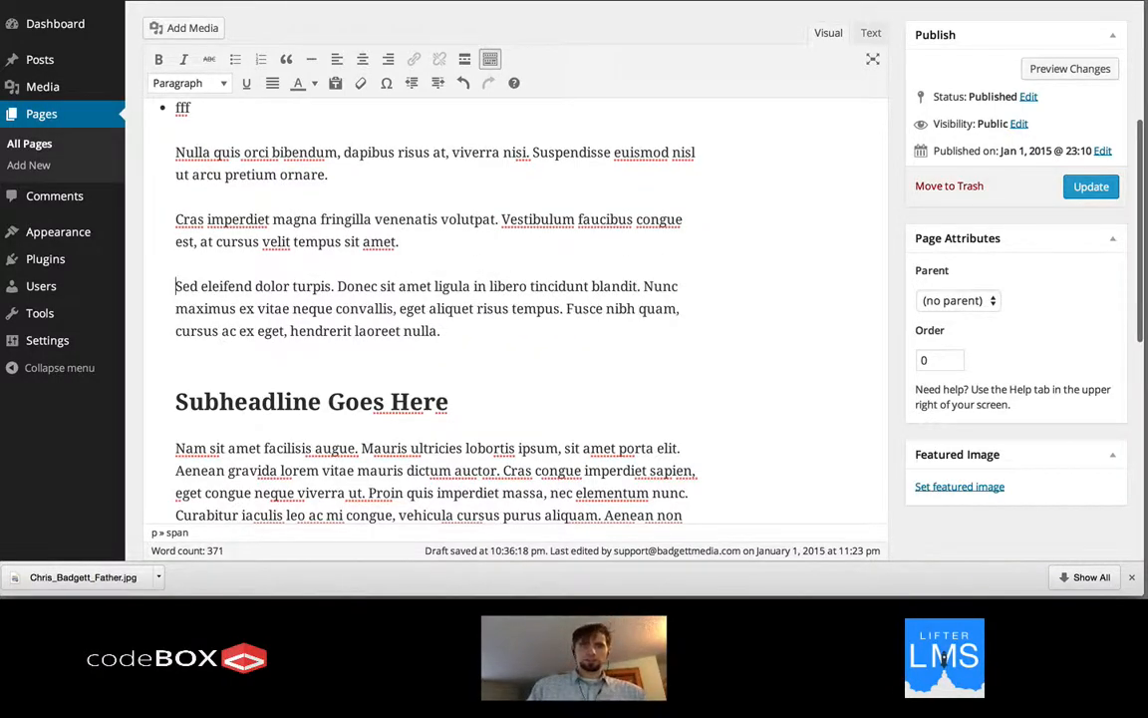
drag(400, 241, 155, 218)
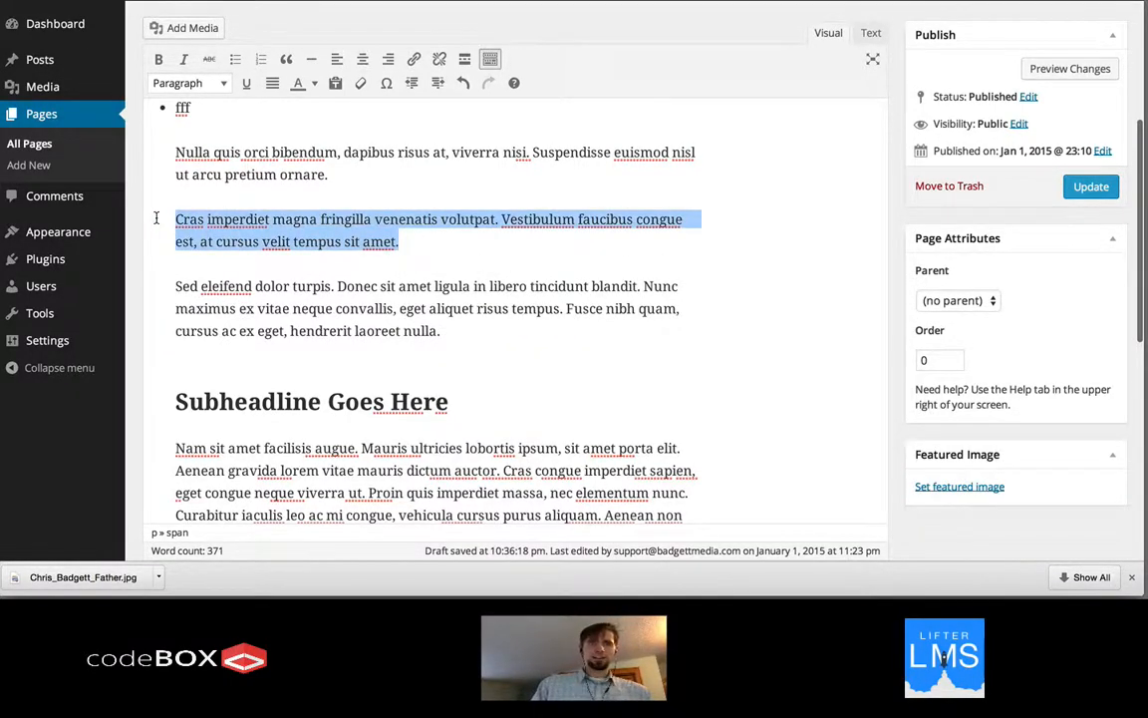
click(286, 59)
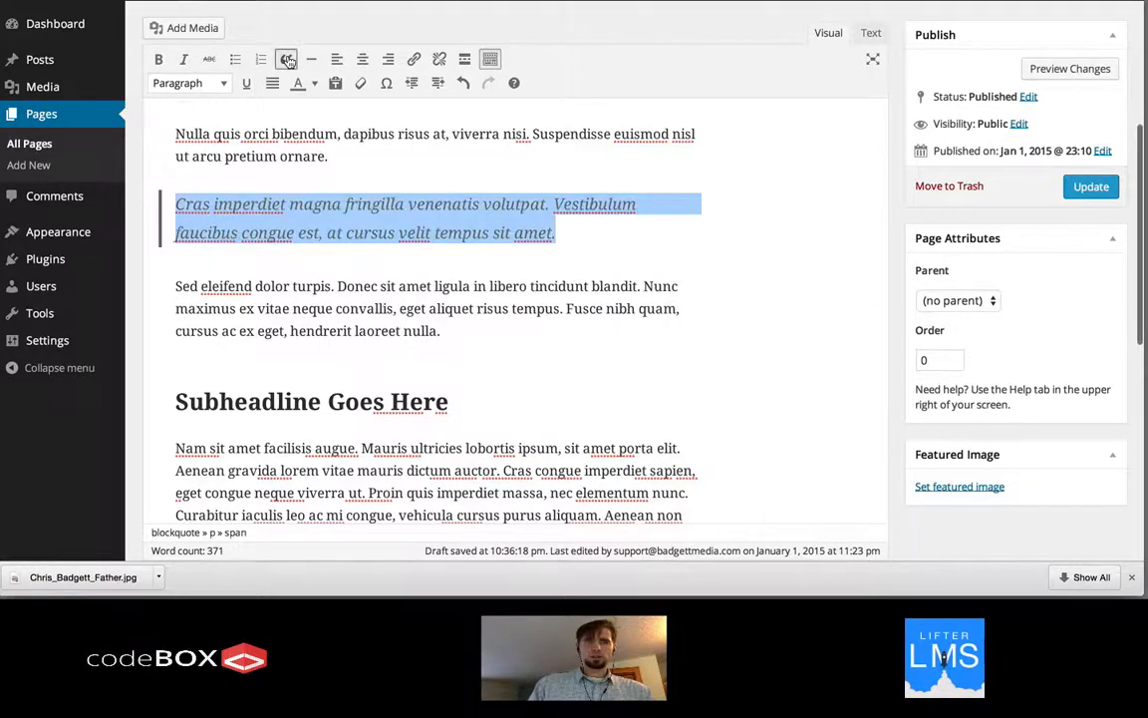
Preview the About page and examine the bold sentence, the italic phrase, the blockquote and the rest of the page
click(1039, 74)
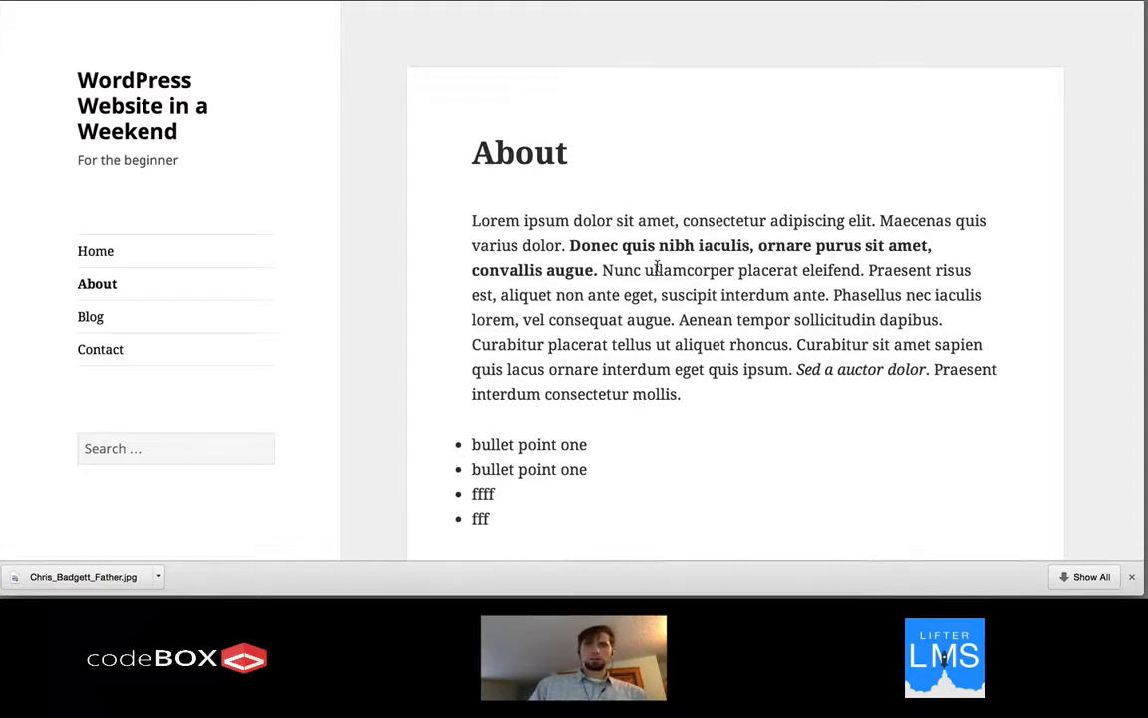
scroll(588, 239, down, 2)
drag(566, 203, 894, 228)
scroll(767, 354, down, 3)
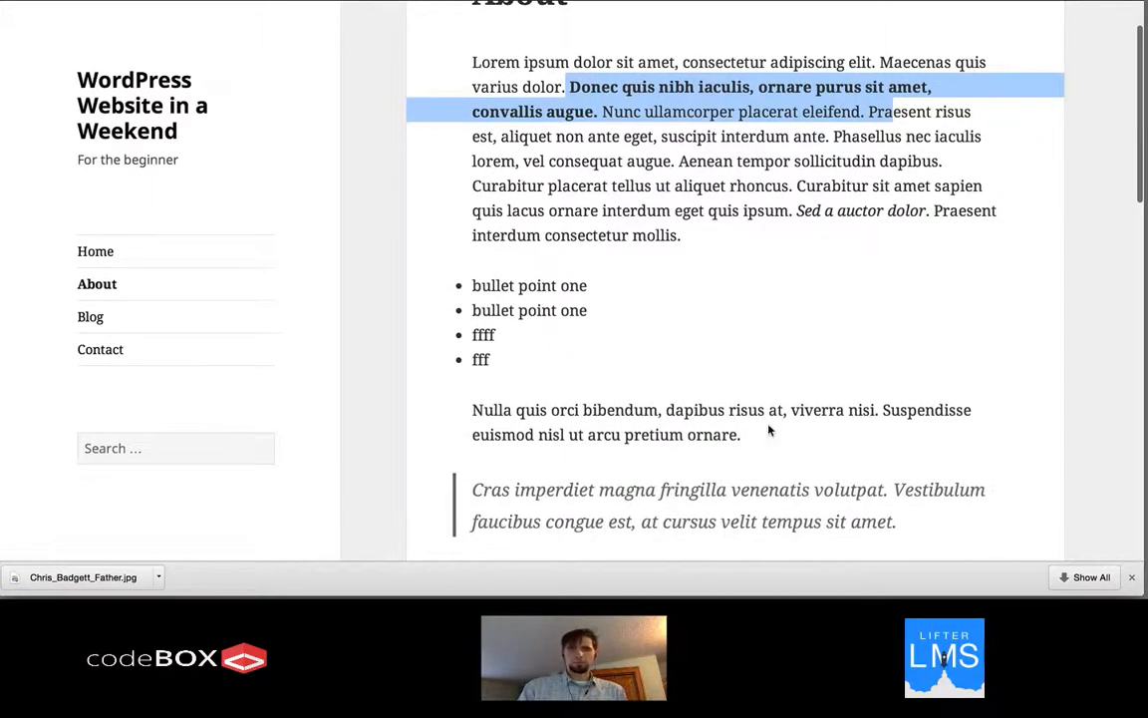
scroll(768, 431, down, 3)
drag(910, 425, 464, 357)
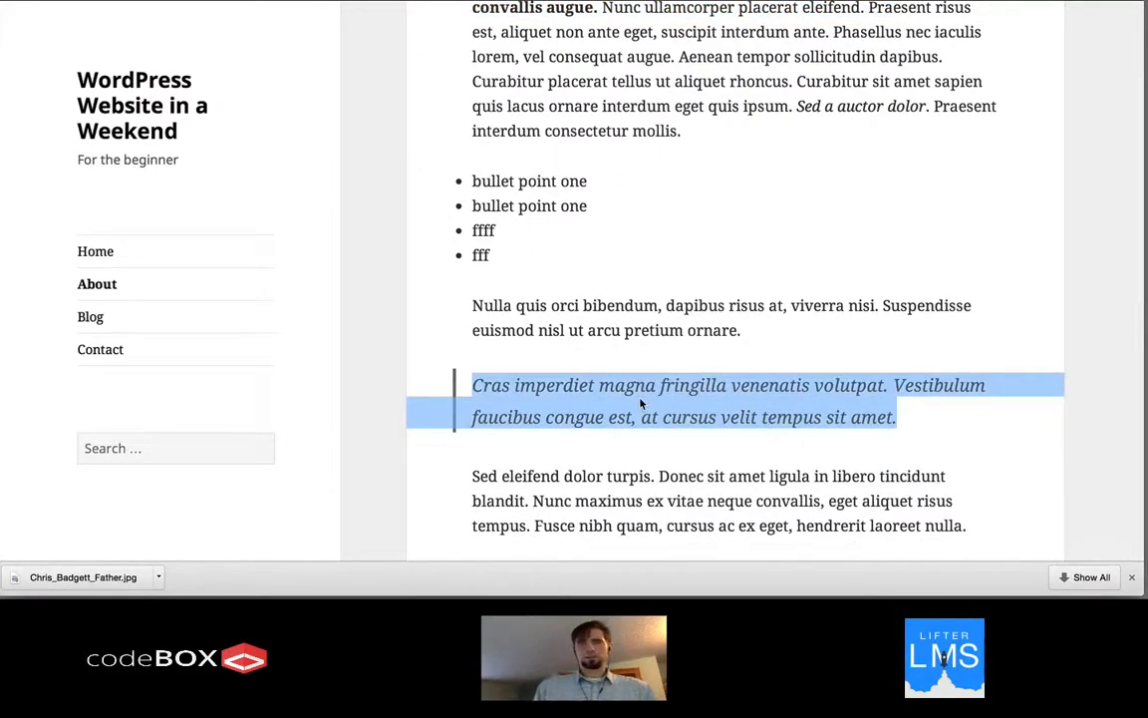
drag(797, 106, 929, 105)
scroll(915, 296, down, 9)
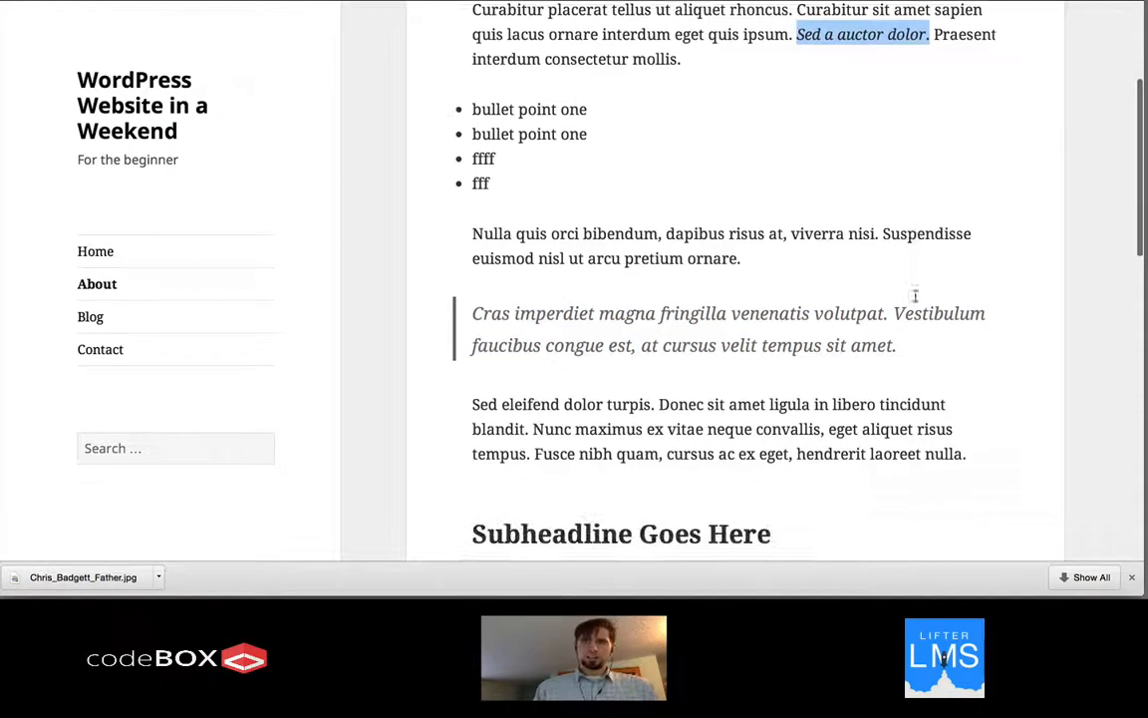
scroll(745, 283, down, 18)
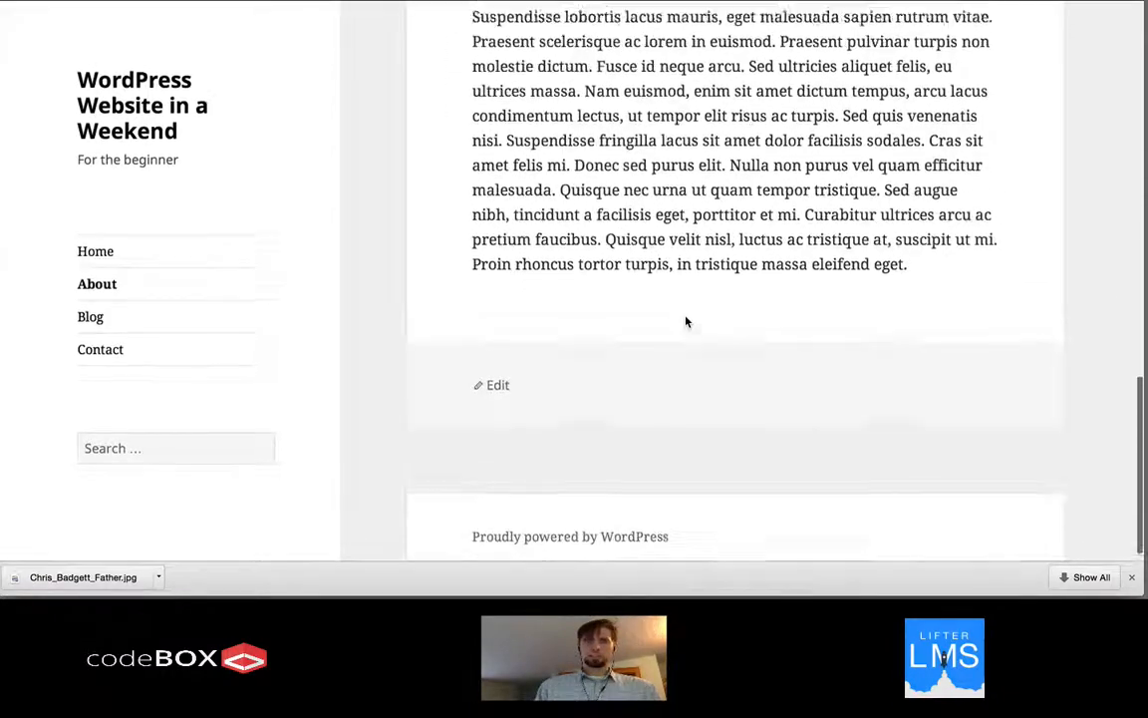
Return to the page editor and review the formatted paragraphs, bulleted list and blockquote of the About page
scroll(685, 317, up, 10)
click(299, 2)
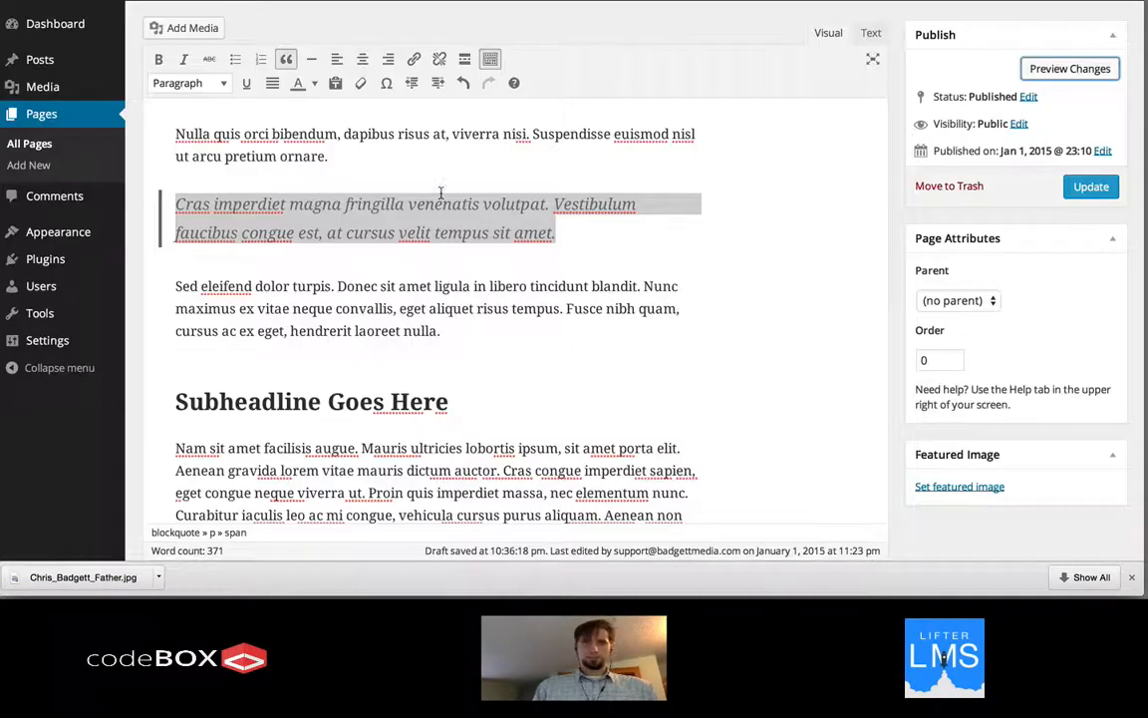
scroll(441, 192, up, 2)
scroll(441, 192, up, 6)
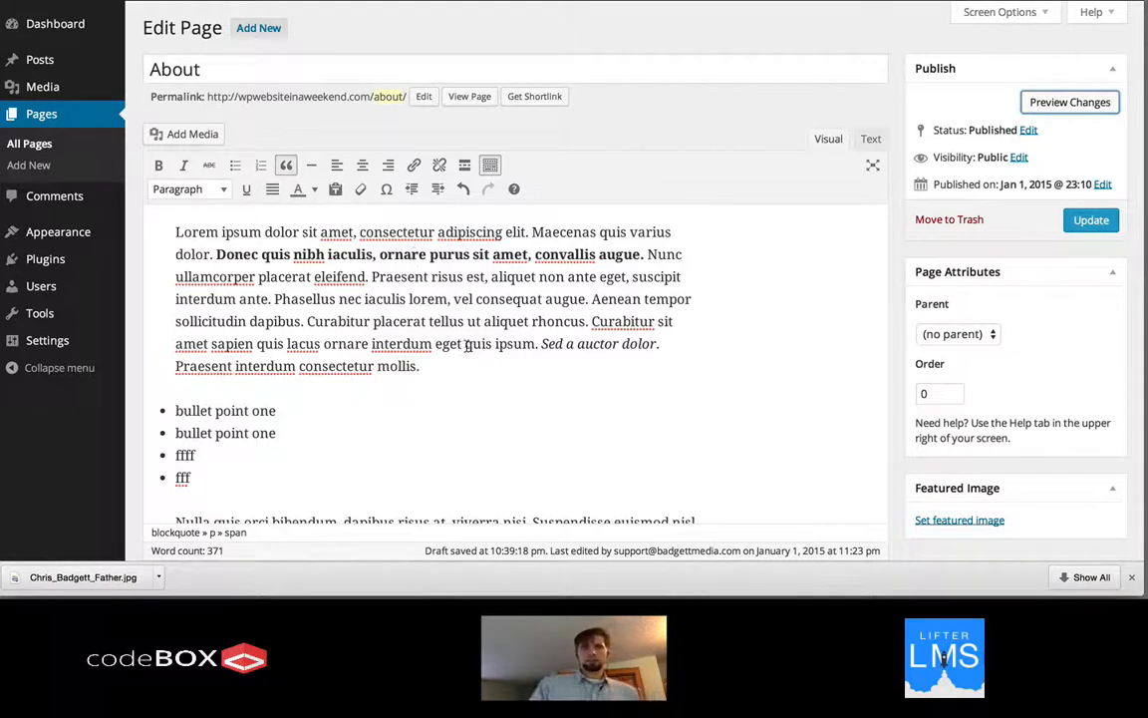
scroll(467, 344, down, 1)
scroll(467, 344, up, 1)
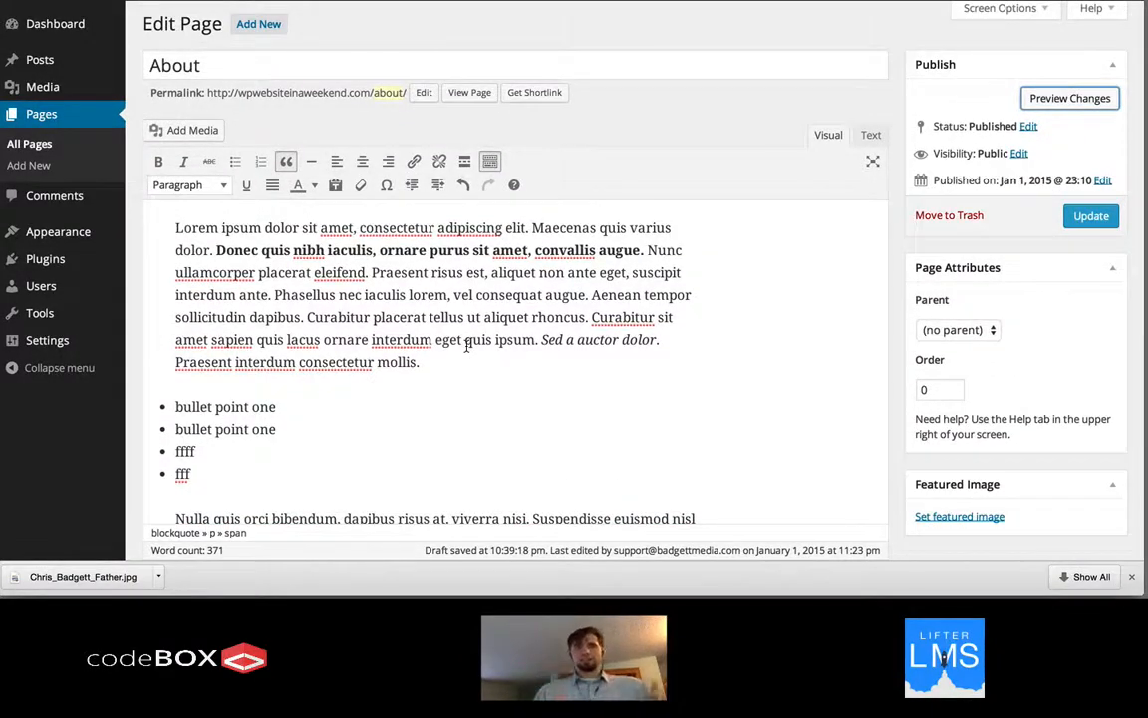
scroll(467, 345, up, 1)
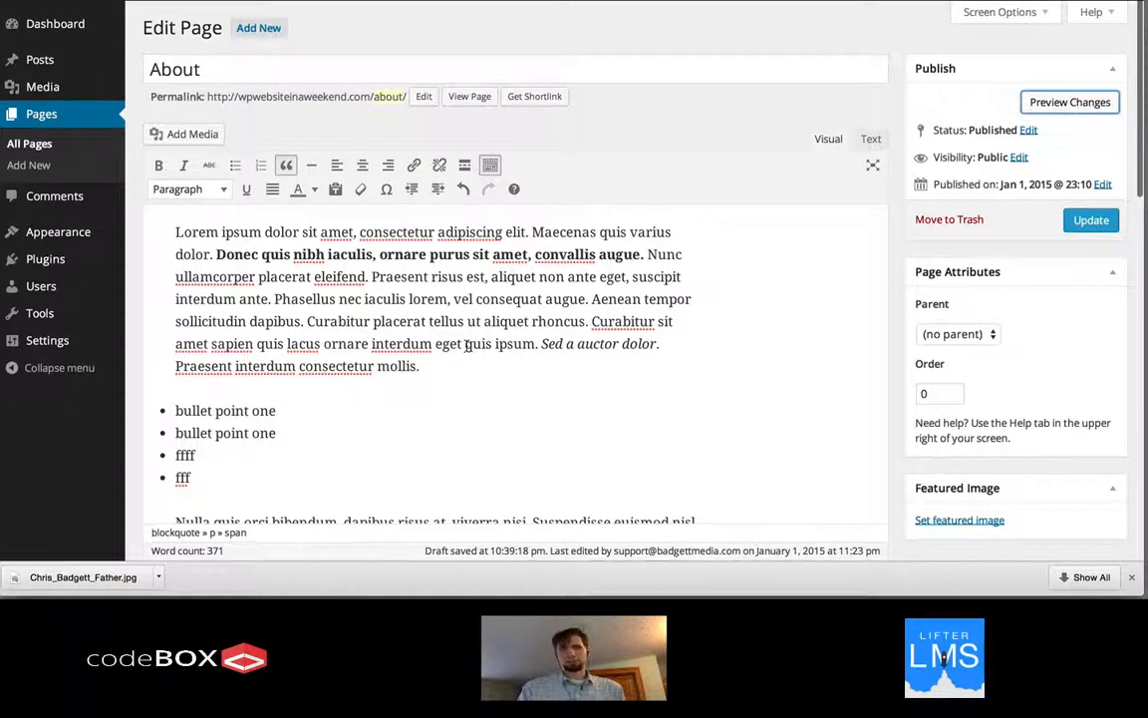
scroll(244, 284, down, 1)
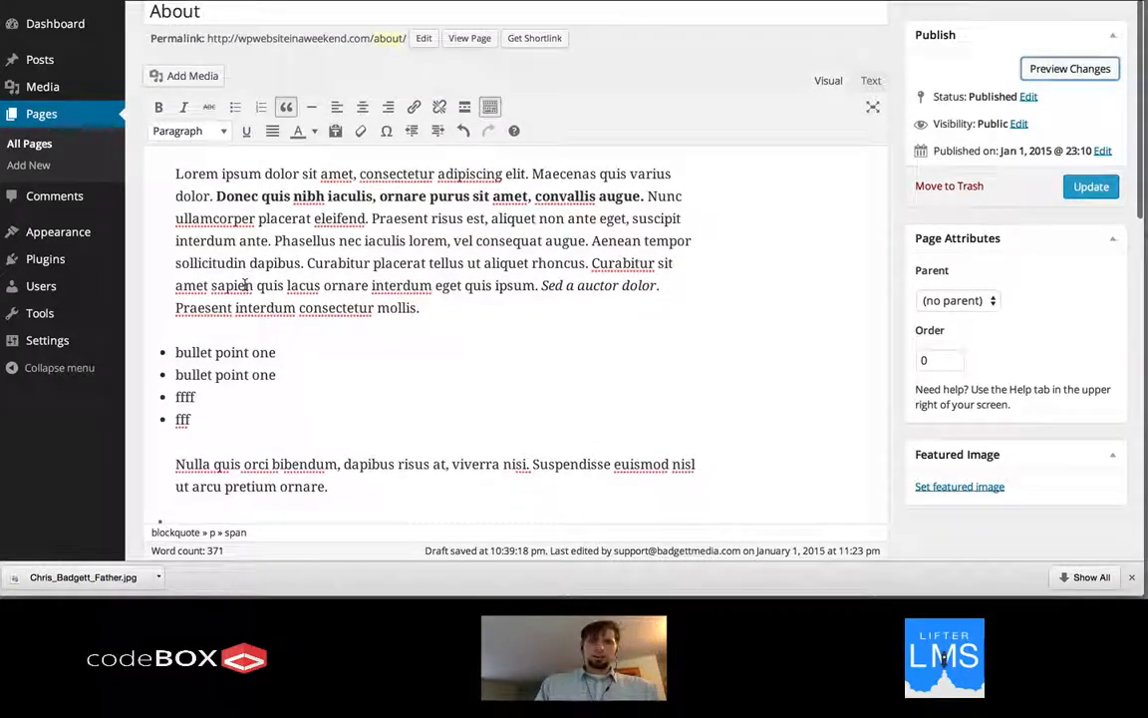
scroll(244, 283, down, 3)
scroll(244, 284, up, 5)
scroll(244, 283, down, 1)
Place the cursor before "Lorem ipsum" in the first paragraph and upload Lifter-LMS-logo.png from the desktop as new media
click(175, 233)
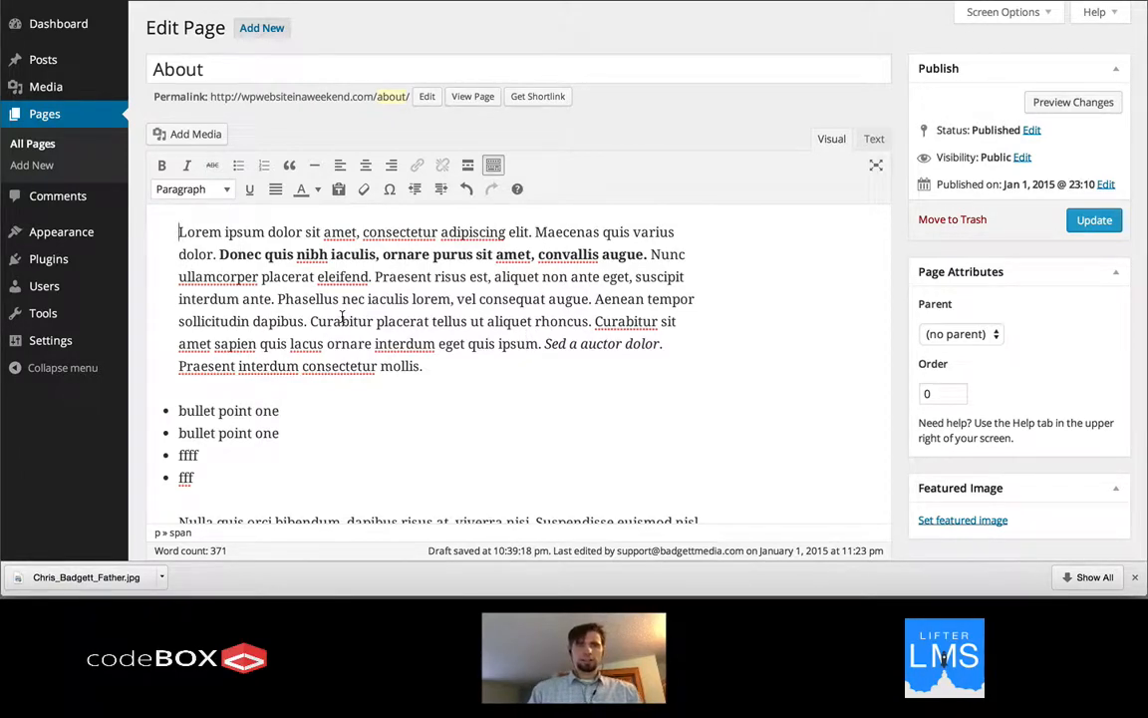
scroll(342, 317, down, 1)
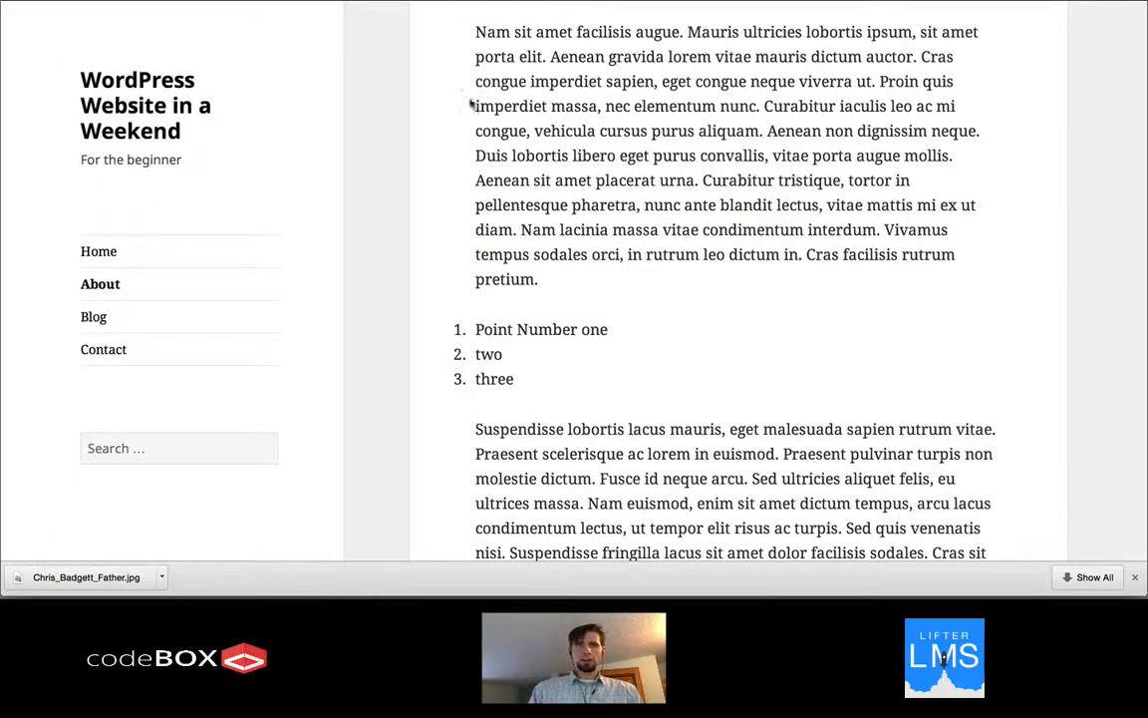
scroll(574, 279, up, 10)
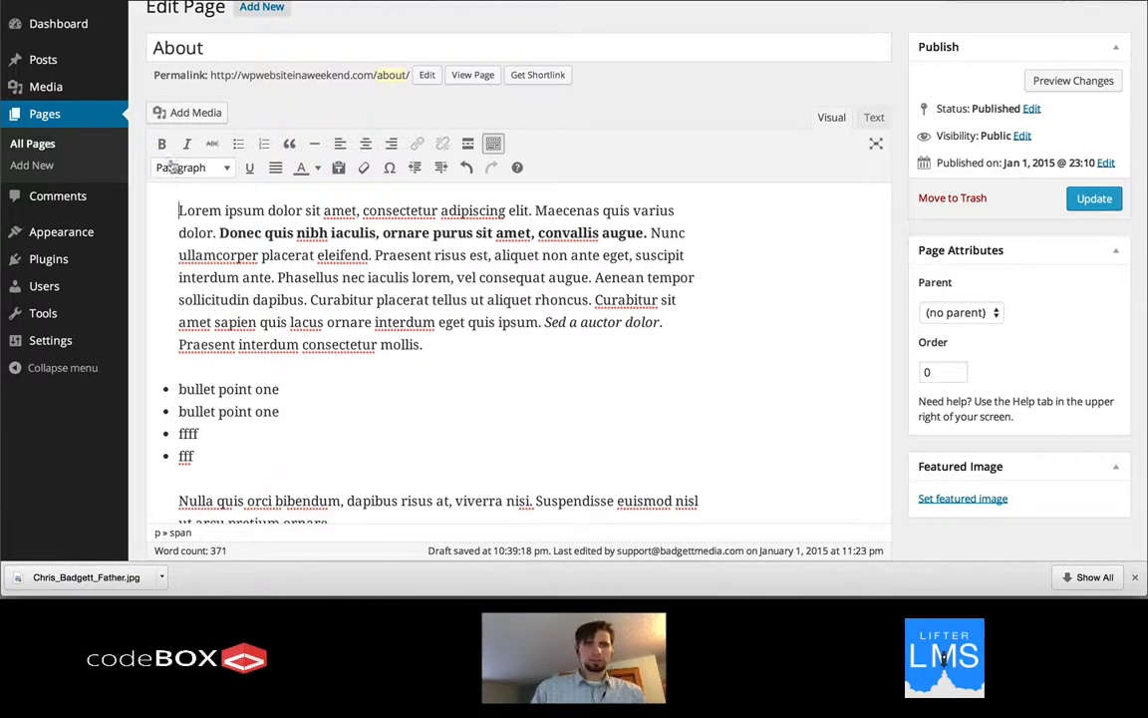
click(175, 114)
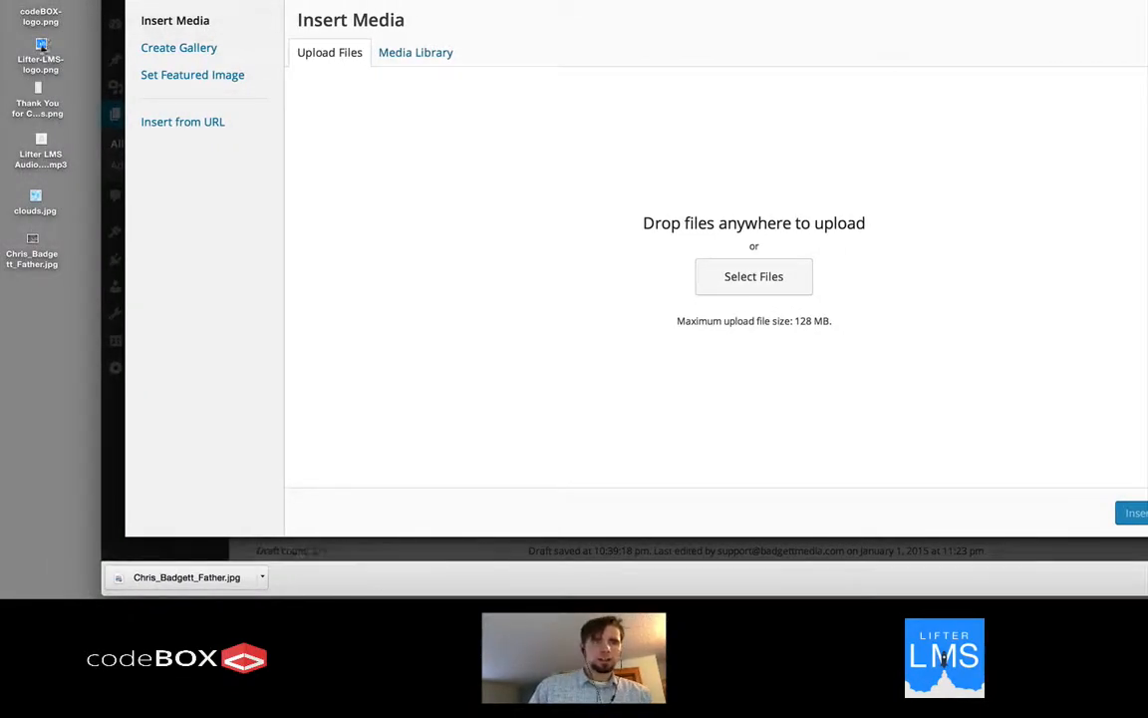
drag(41, 45, 715, 271)
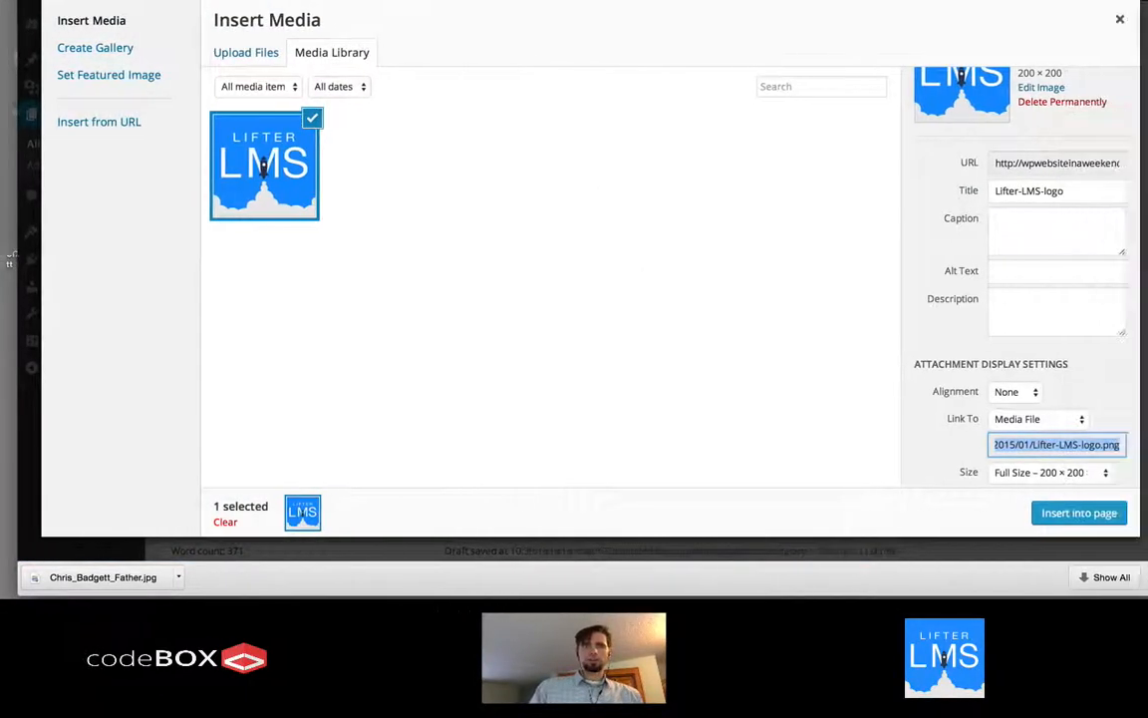
Set the logo image's alignment to Right and its link target to None
scroll(1057, 400, down, 1)
scroll(1057, 400, up, 3)
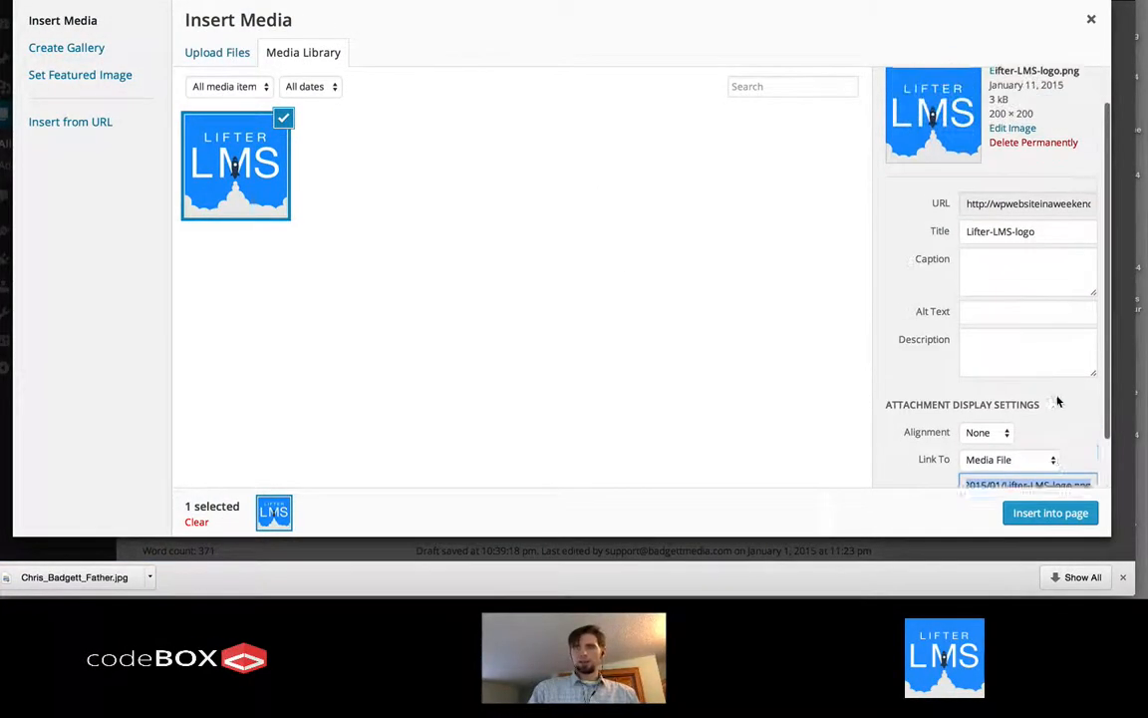
scroll(1057, 401, down, 3)
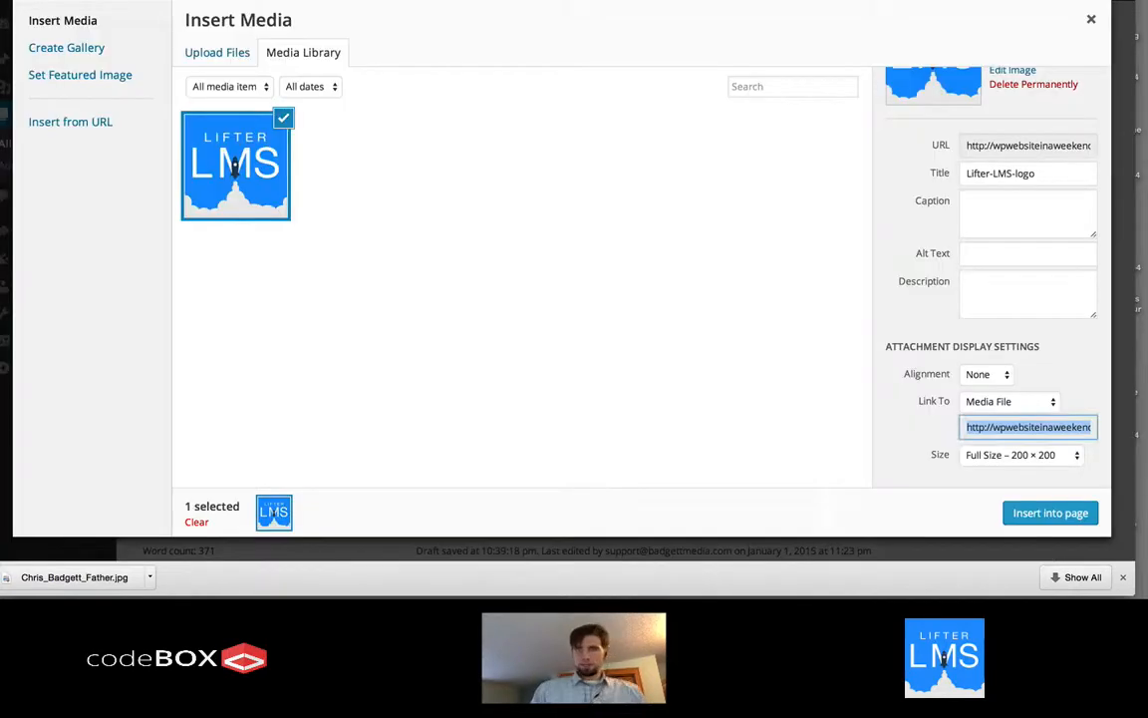
click(1002, 376)
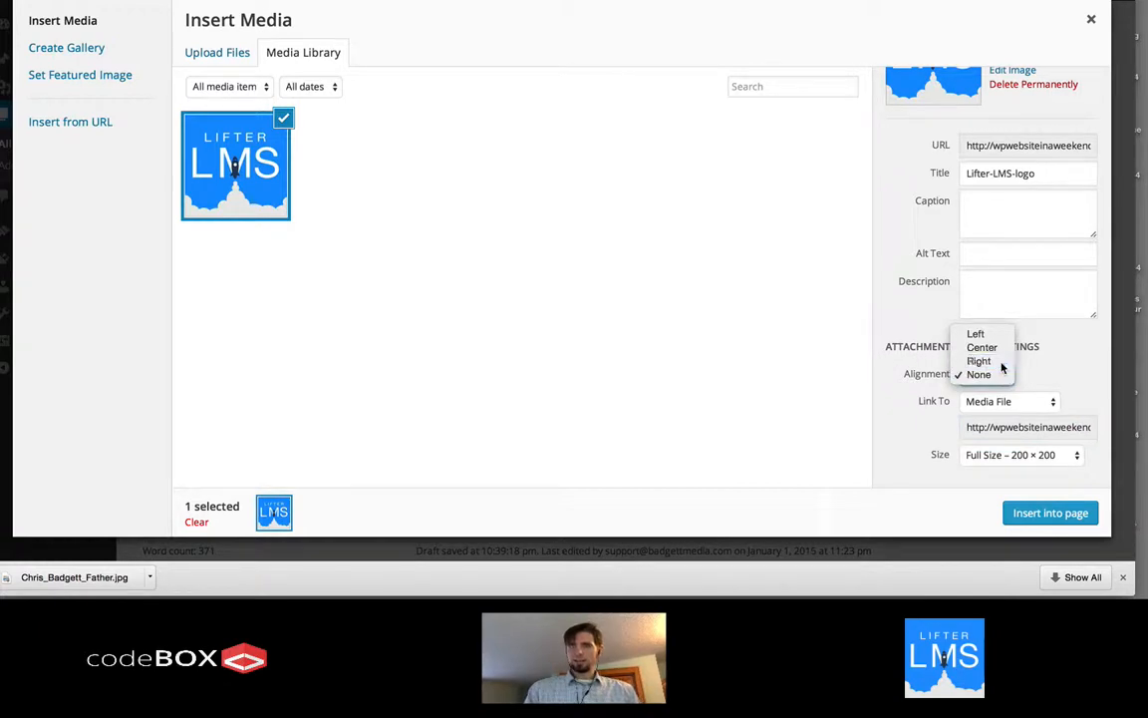
click(1000, 363)
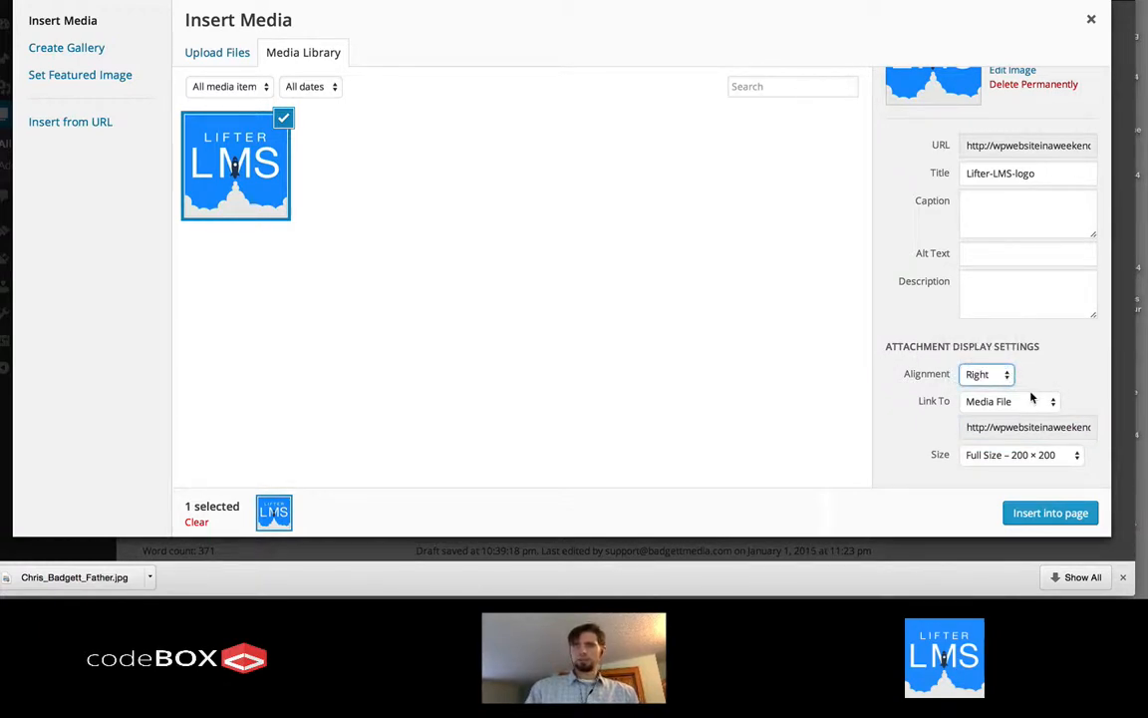
click(1031, 398)
click(1005, 441)
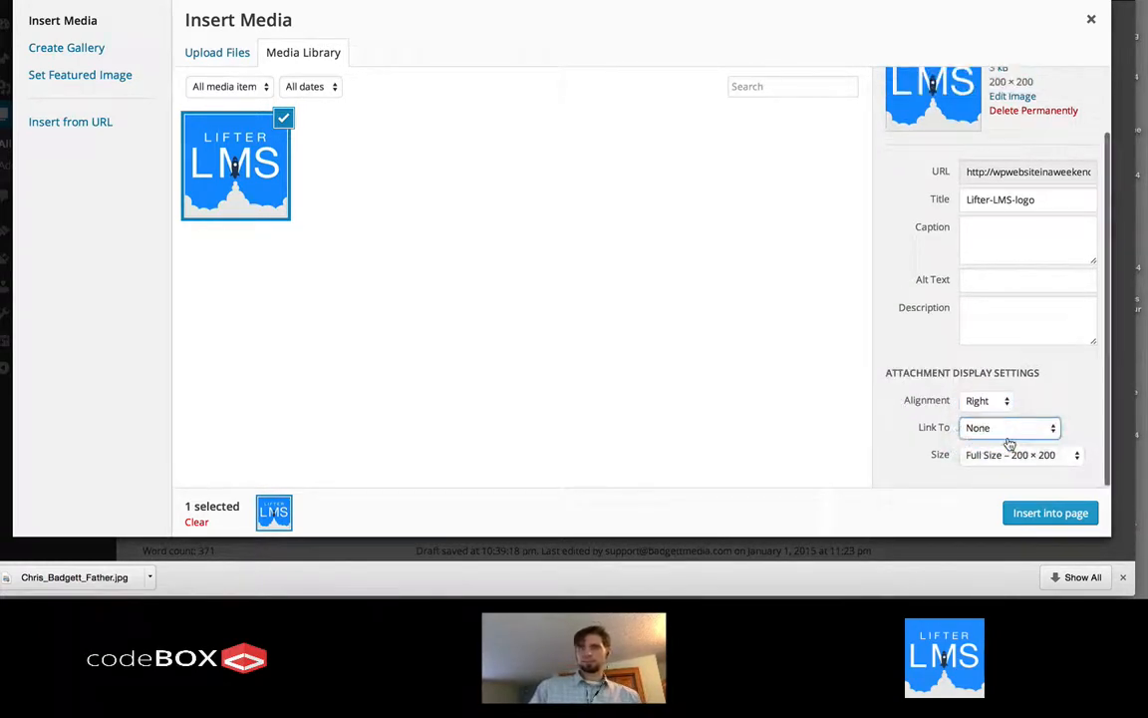
click(1009, 432)
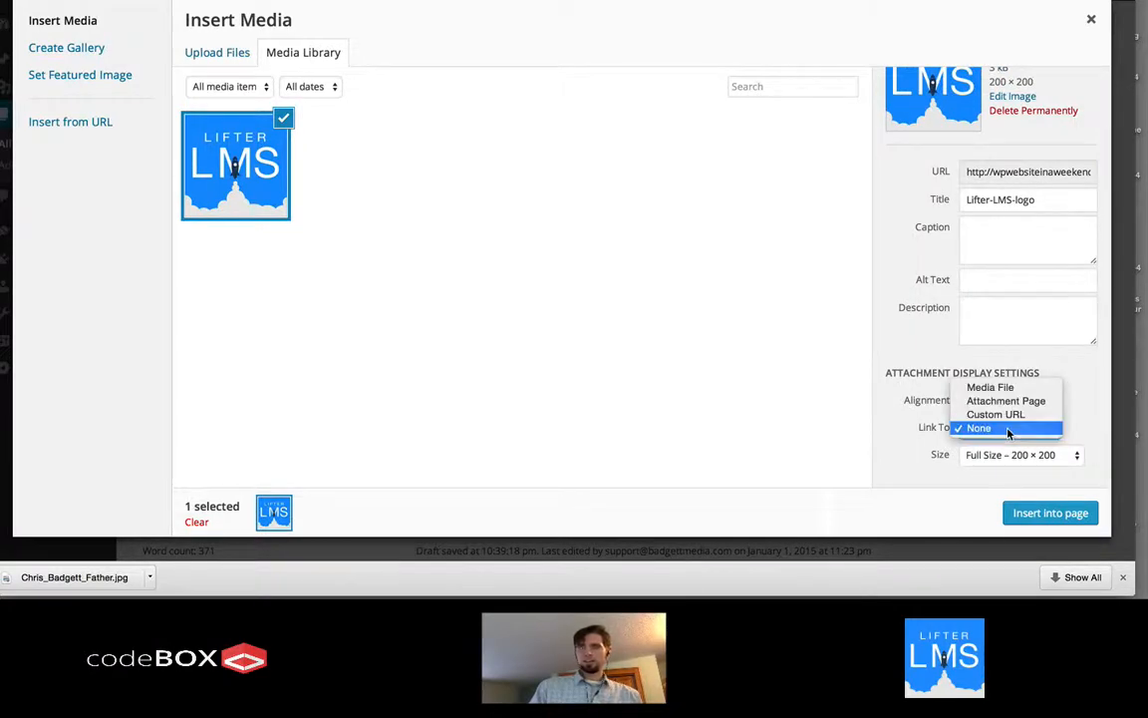
click(1003, 415)
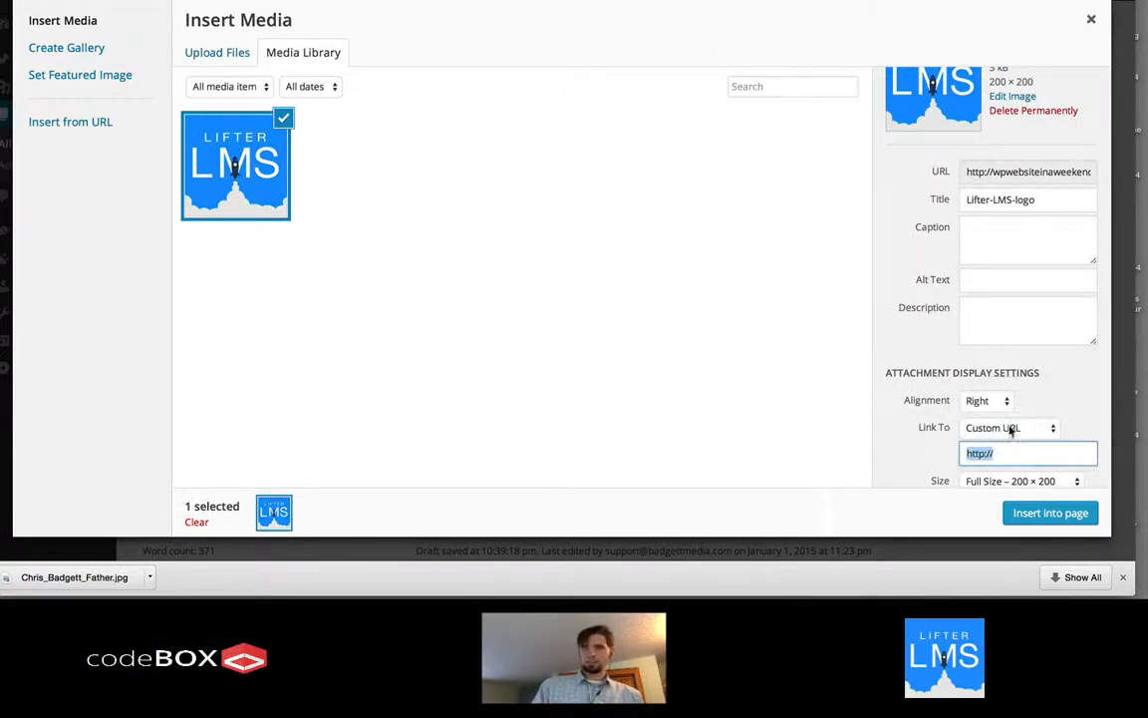
click(1006, 449)
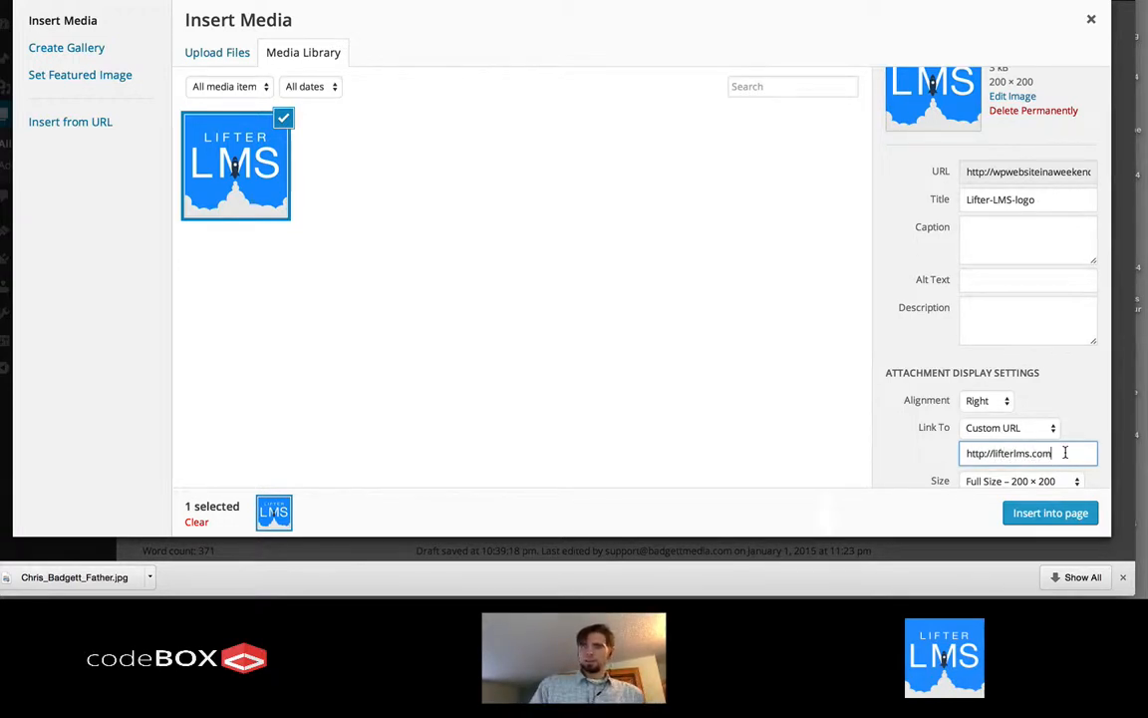
drag(1065, 452, 903, 442)
click(1041, 425)
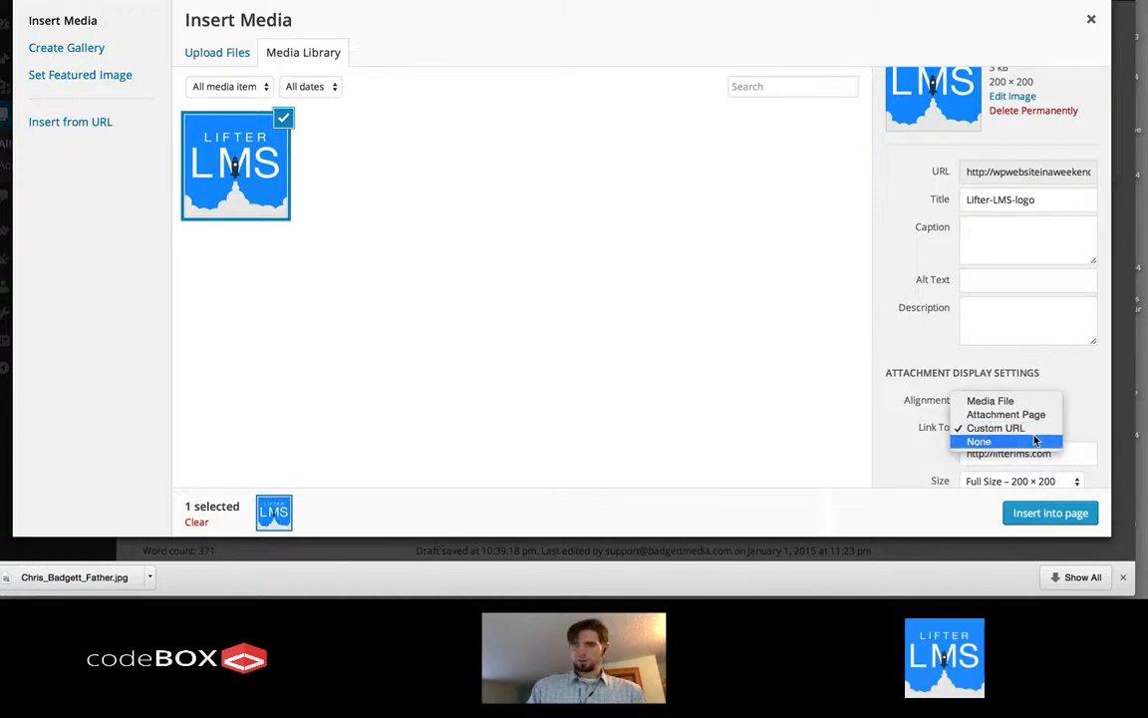
click(1035, 442)
Set the logo's size to Thumbnail – 150 × 150 and insert it into the page
click(1053, 460)
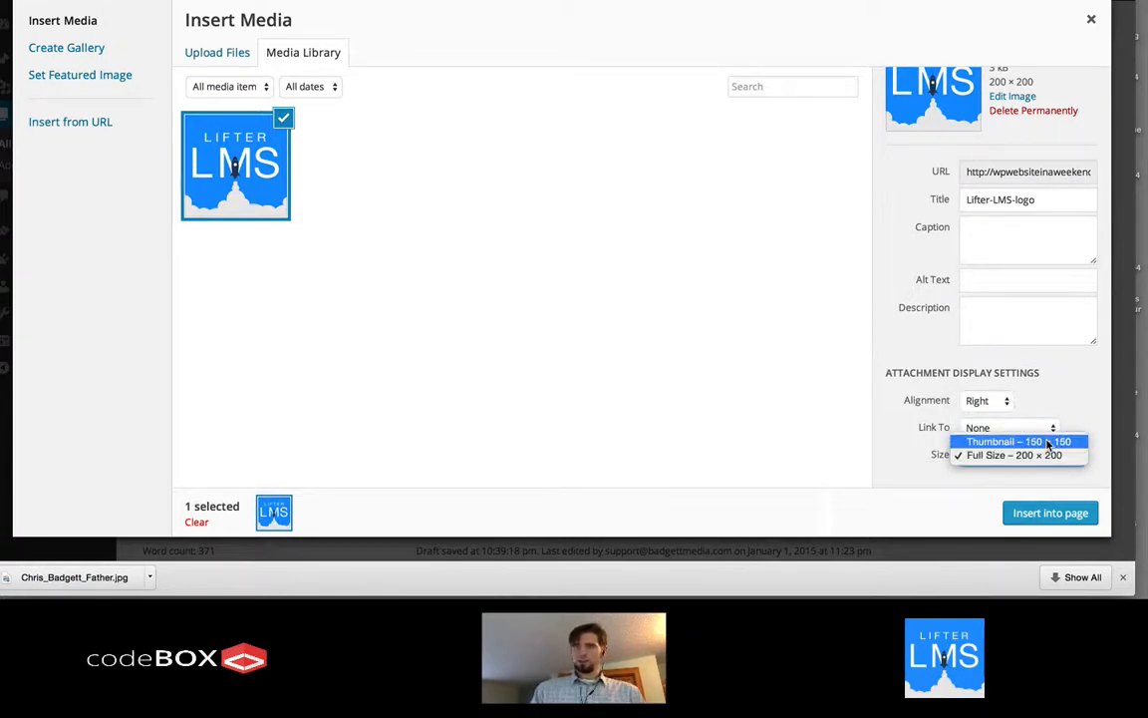
click(1048, 442)
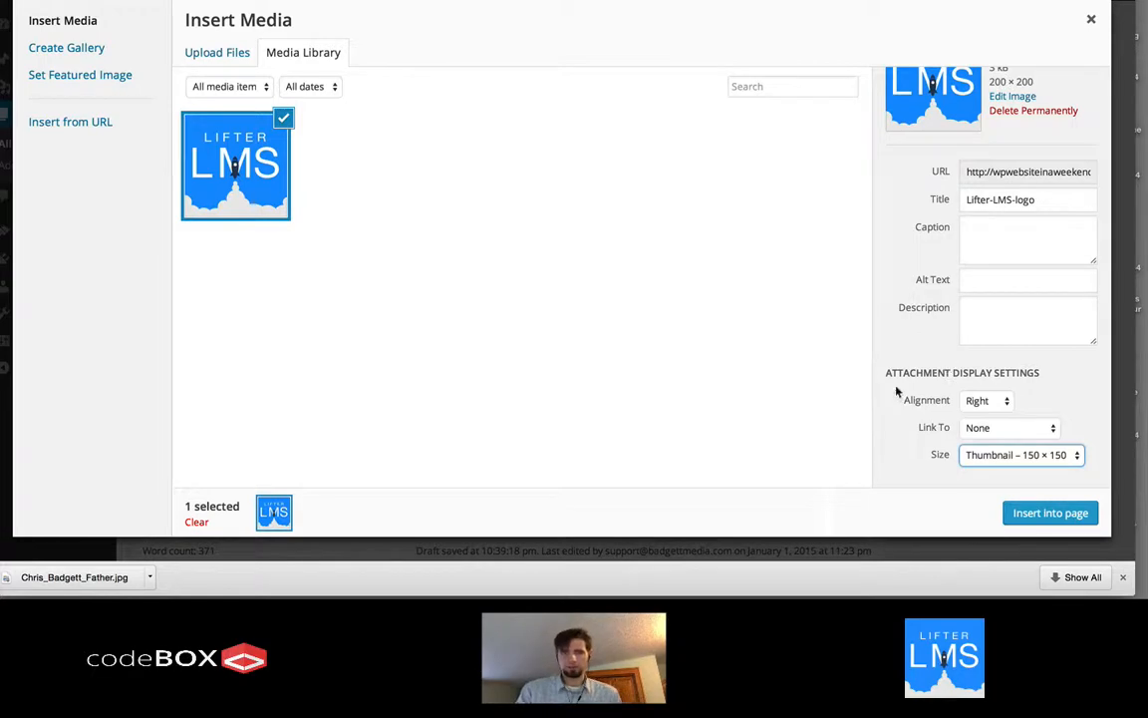
click(1050, 516)
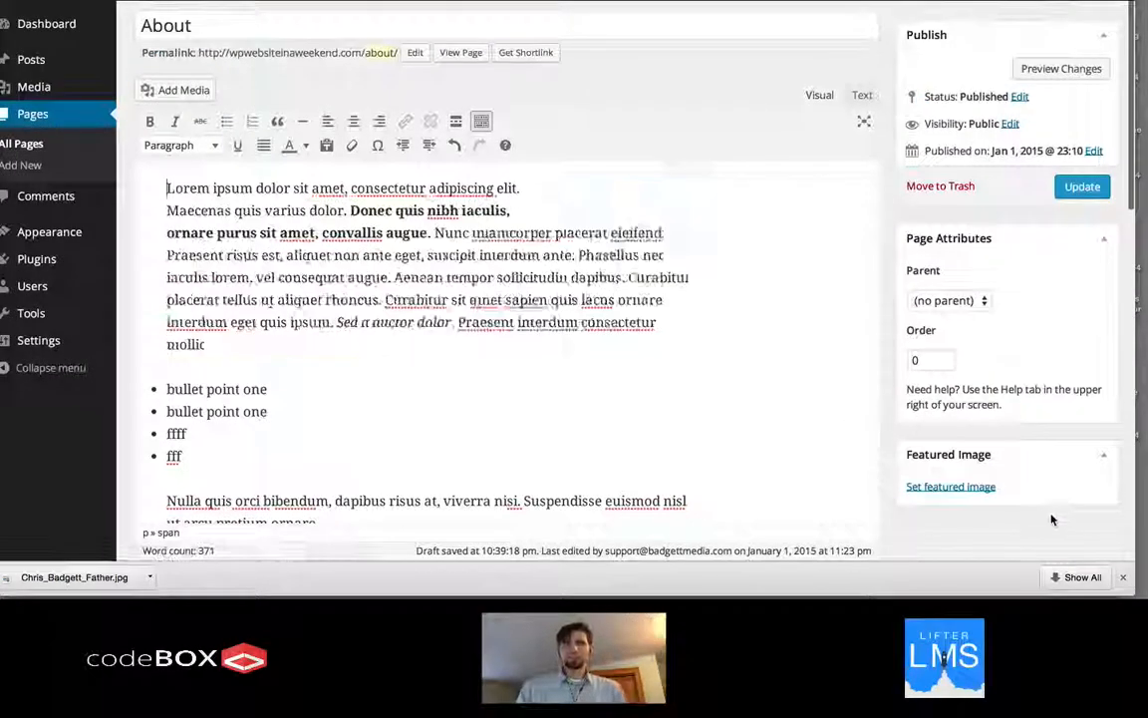
Preview the About page, examine how the text wraps around the logo, and close the preview
click(1060, 68)
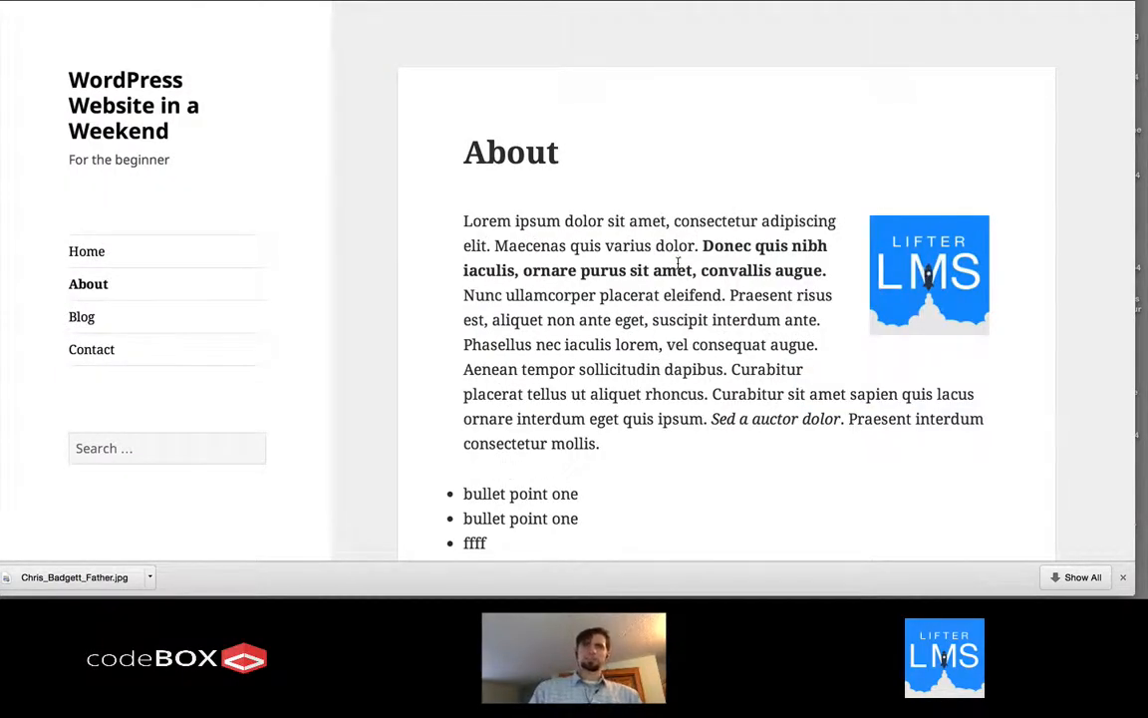
scroll(678, 267, down, 3)
scroll(678, 264, up, 2)
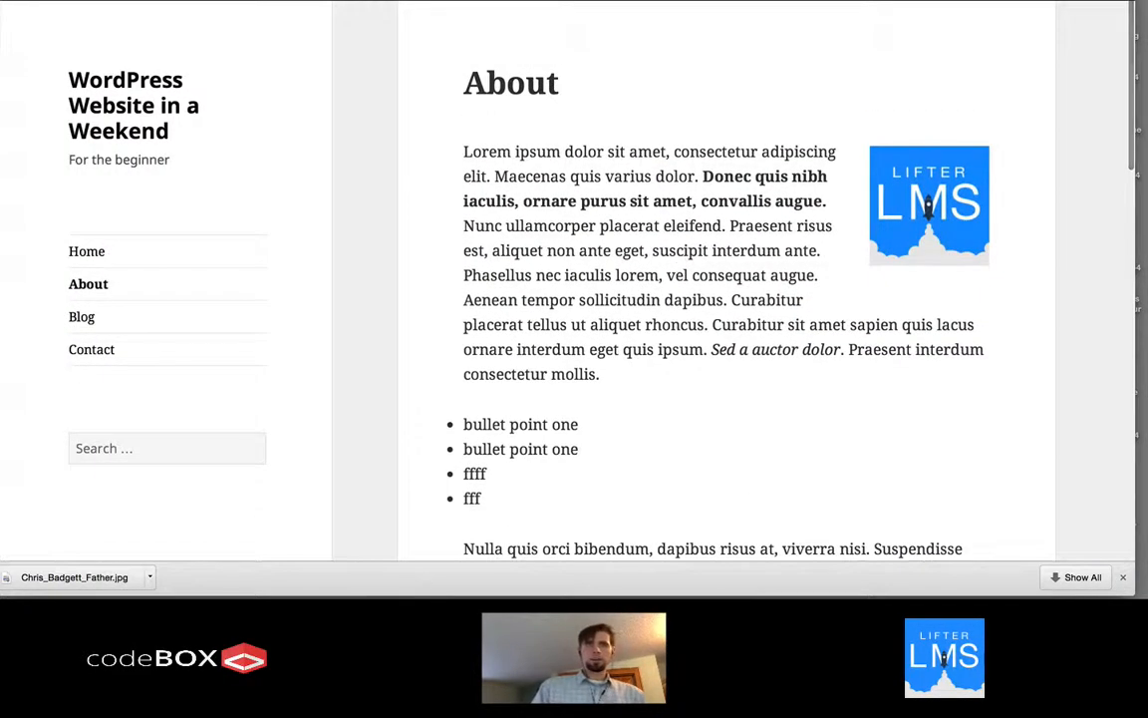
key(super+w)
Split the paragraph under the subheadline before "Duis lobortis" and place the cursor on an empty line between the two parts
scroll(512, 259, down, 3)
scroll(512, 261, down, 2)
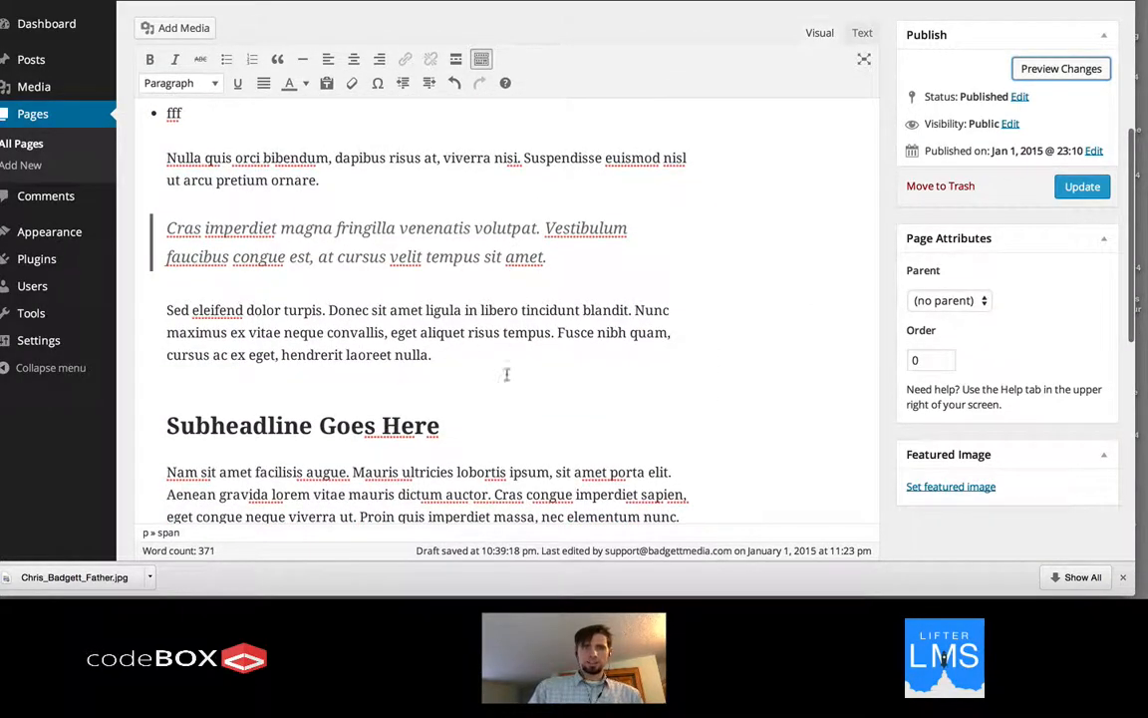
scroll(505, 374, down, 5)
scroll(514, 382, down, 2)
scroll(513, 382, up, 1)
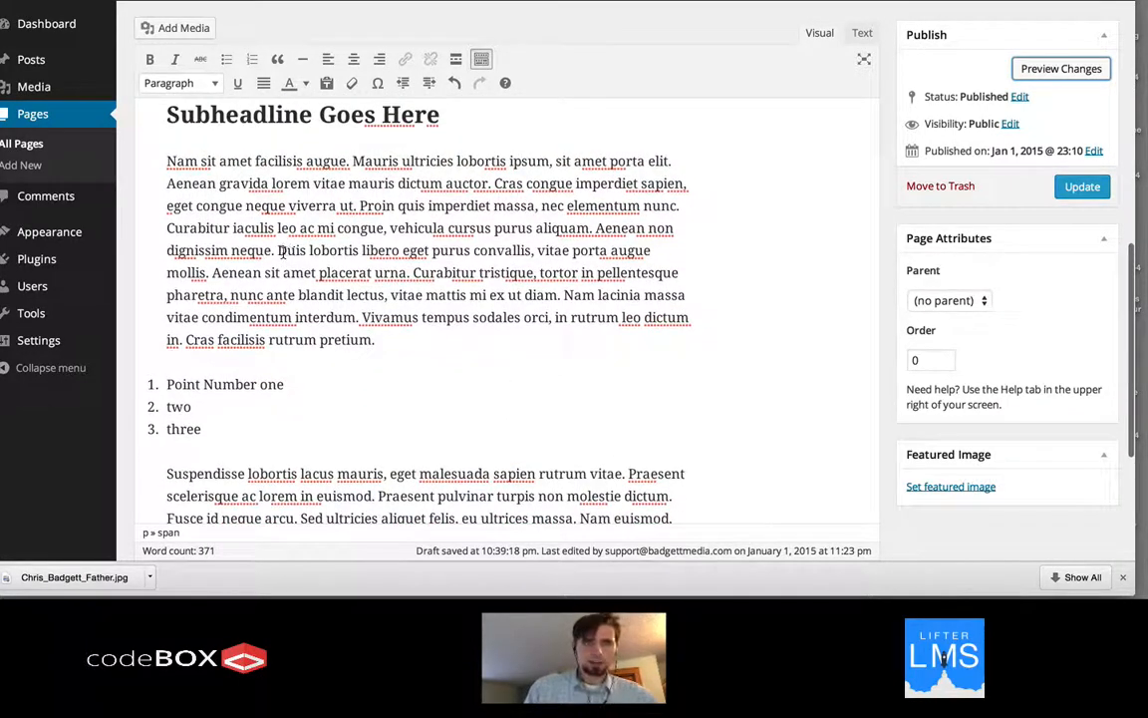
click(280, 250)
key(Return)
key(Return)
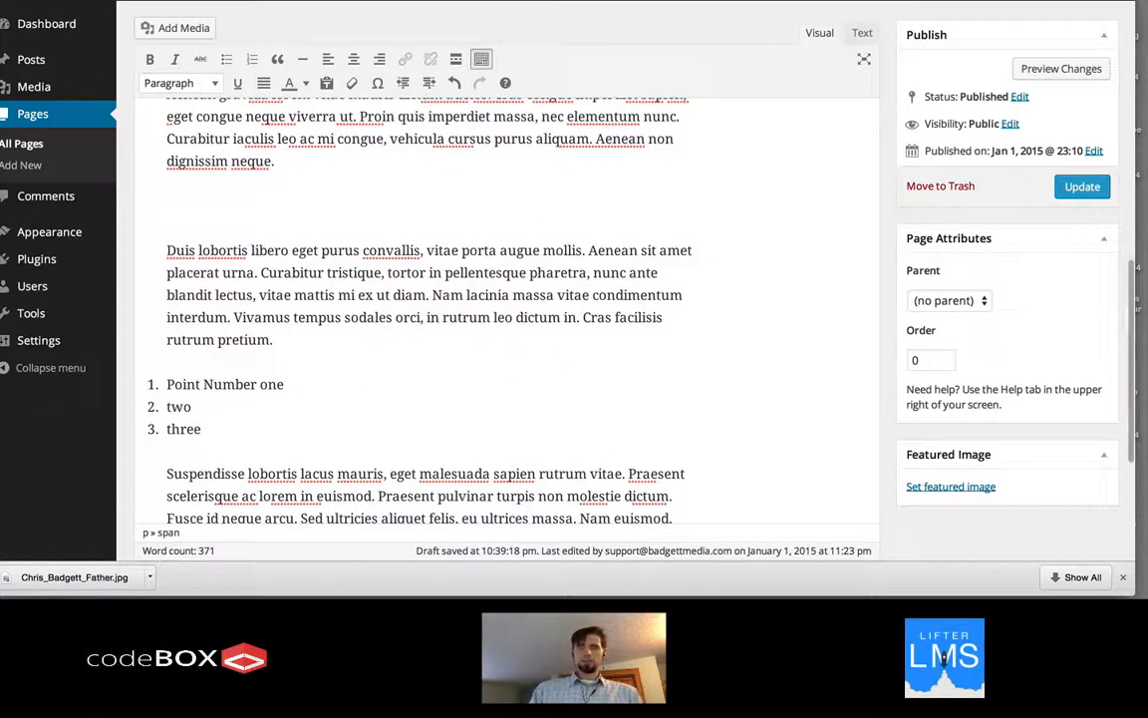
key(Up)
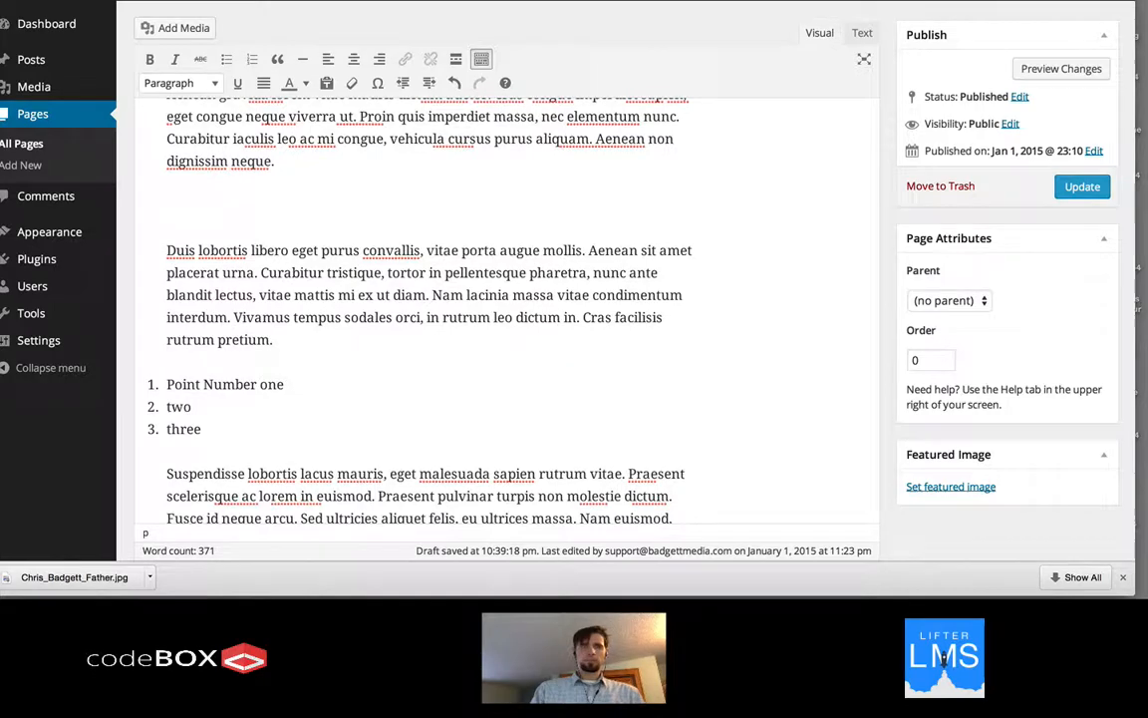
Upload the father photo JPG from the desktop as new media for the empty line
click(171, 28)
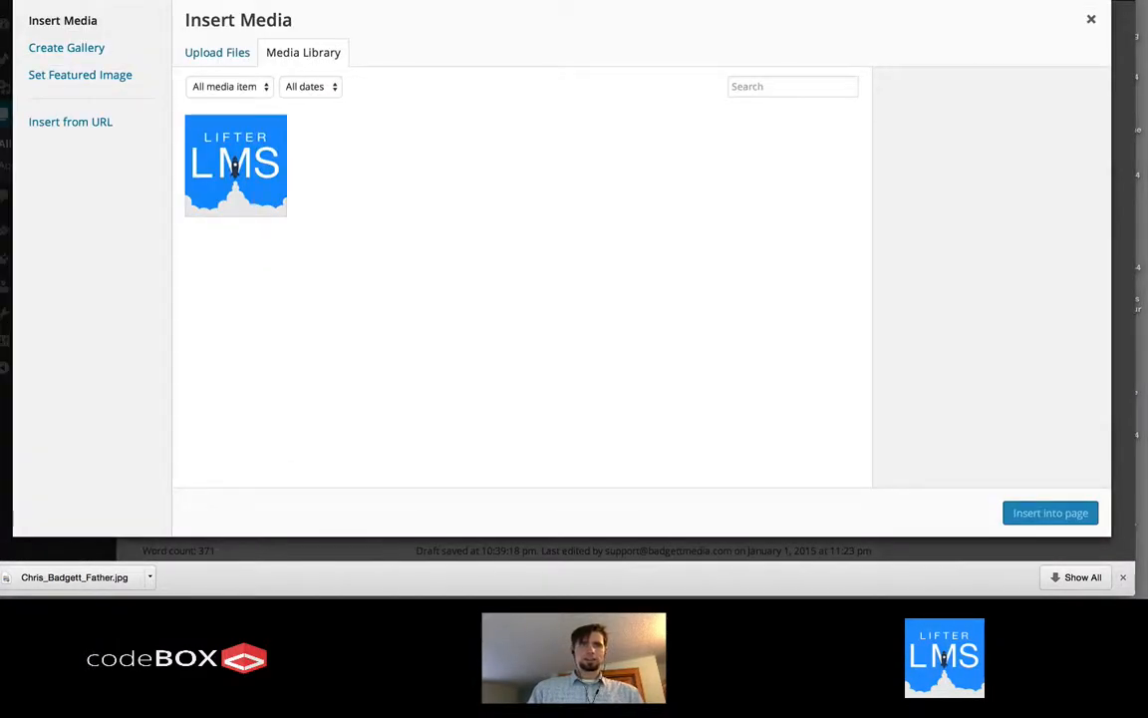
click(215, 51)
key(F11)
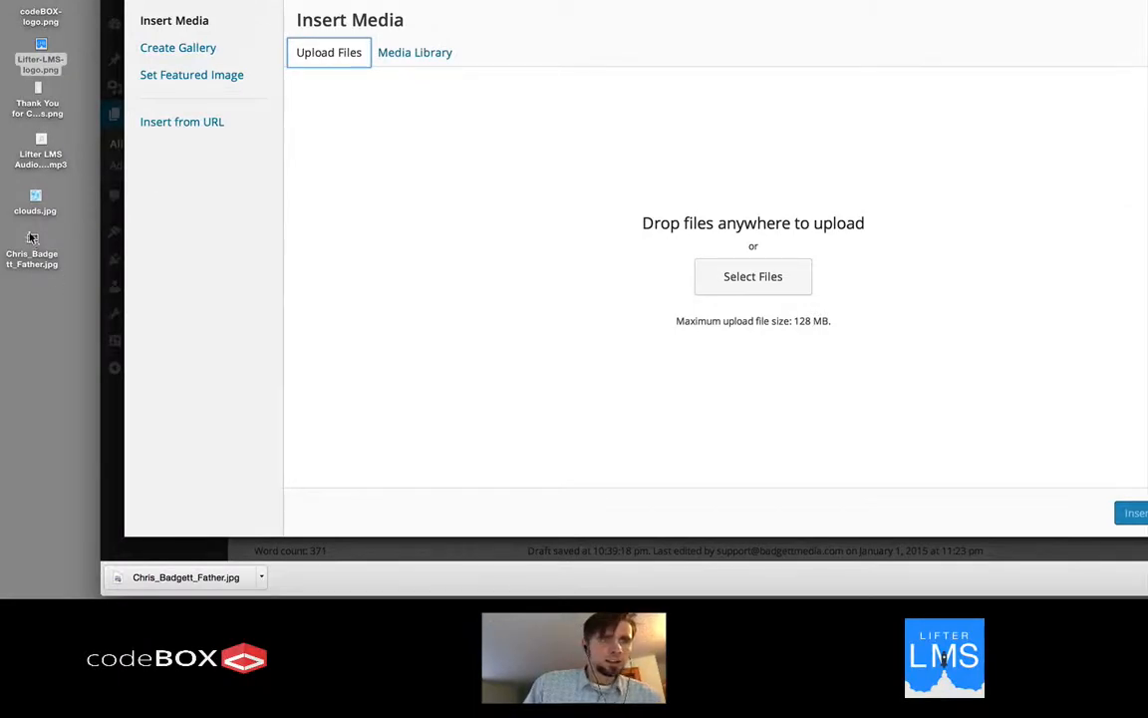
drag(32, 238, 605, 196)
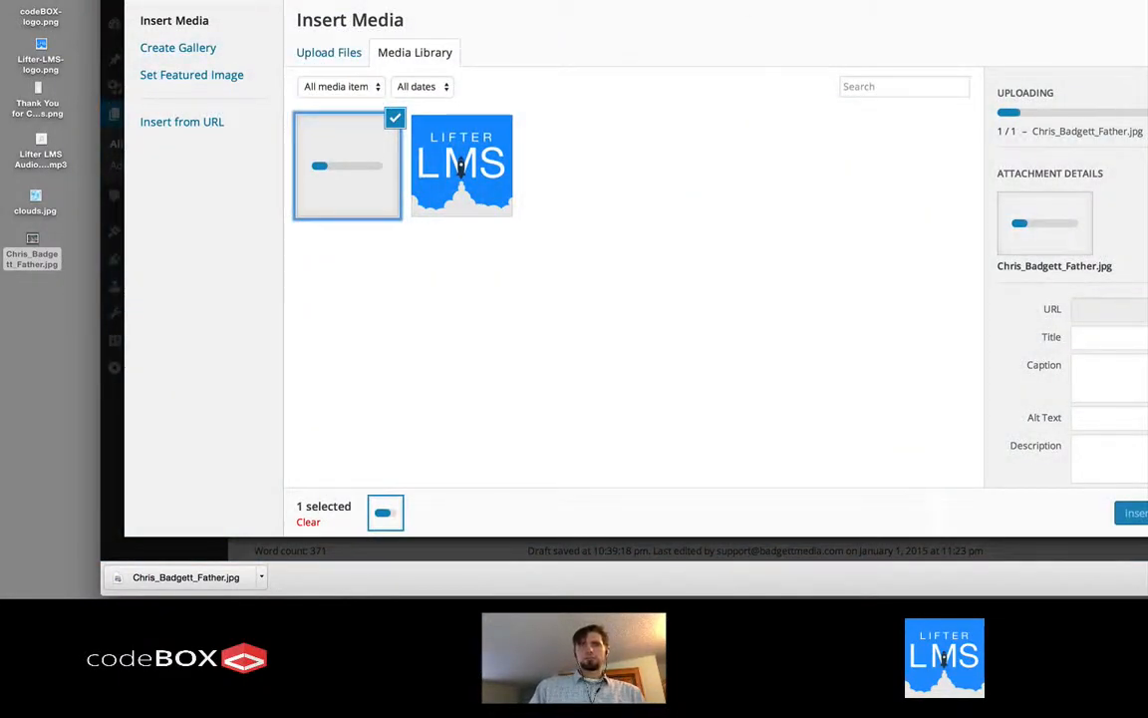
key(F11)
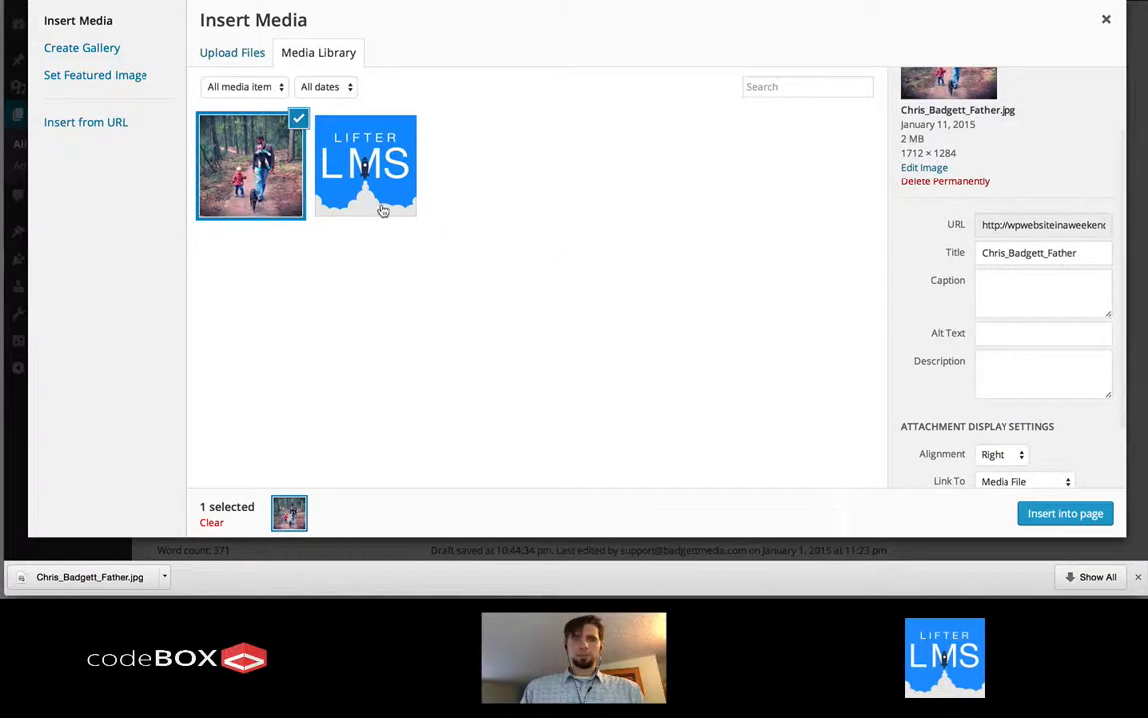
Set the photo's alignment to None, size to Full Size – 1712 × 1284 and link to None, and insert it into the page
scroll(890, 289, down, 2)
click(1002, 375)
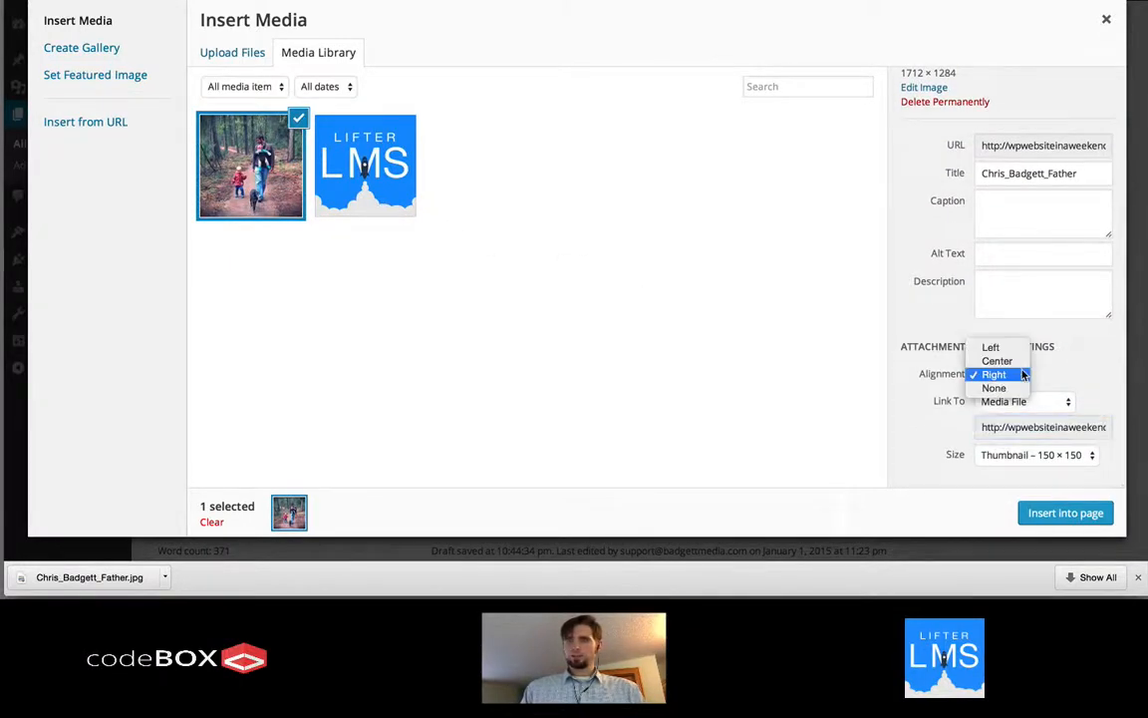
click(992, 387)
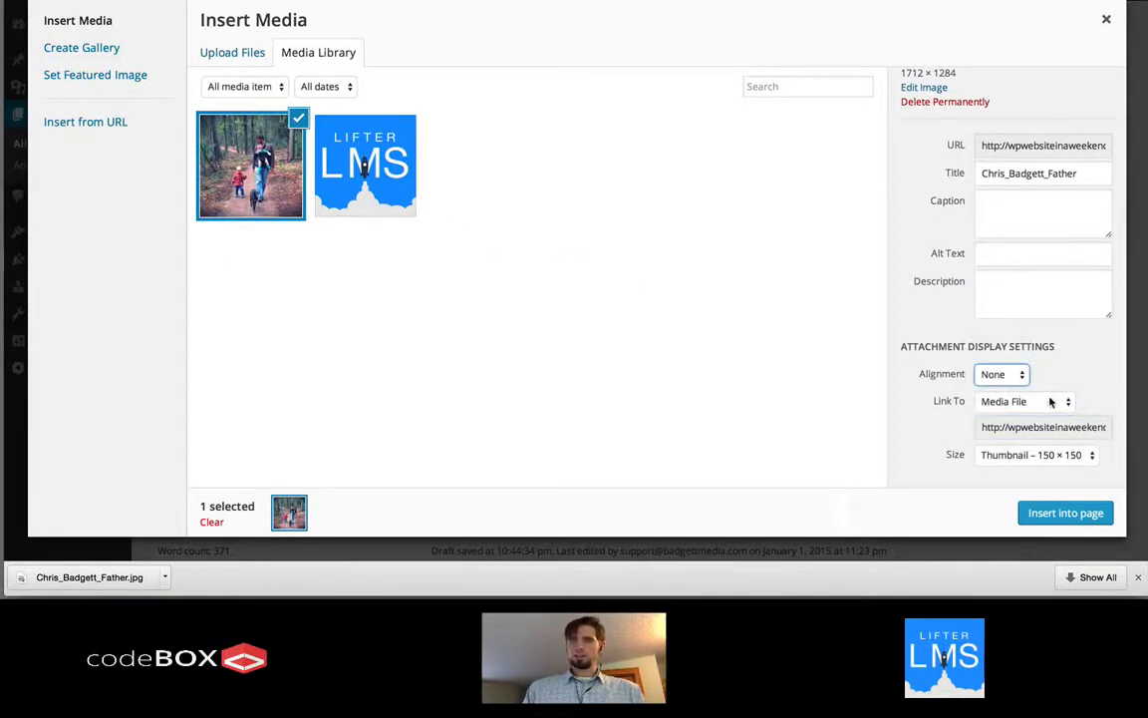
click(1053, 457)
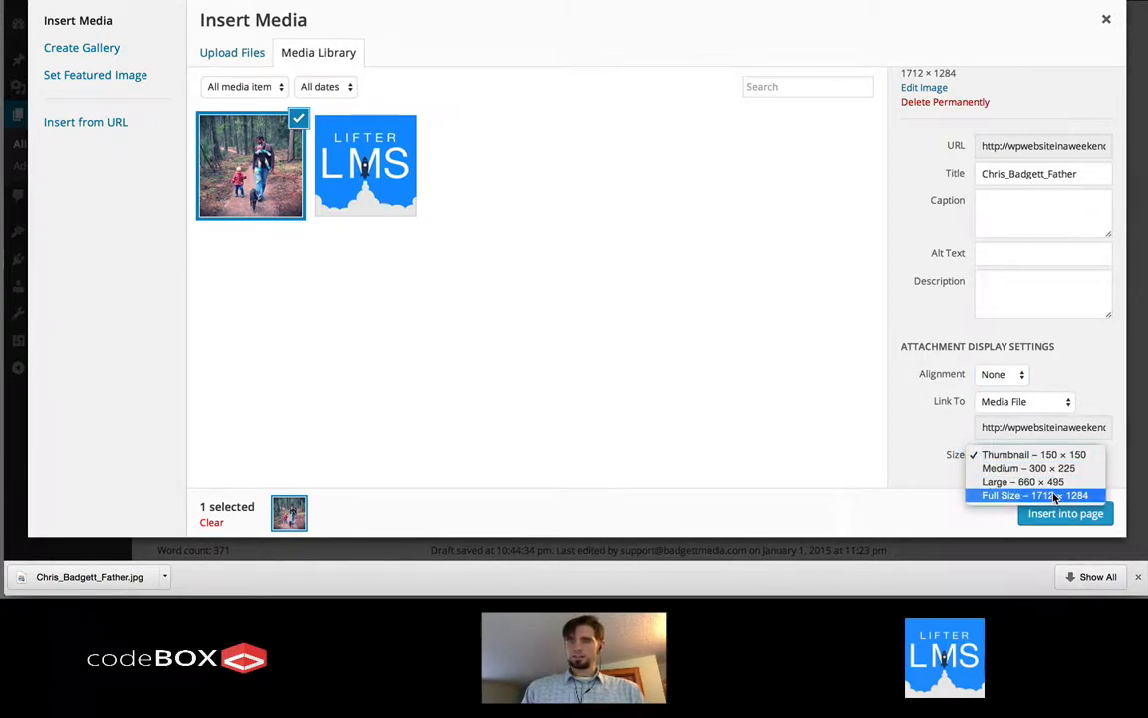
click(1054, 495)
click(1007, 402)
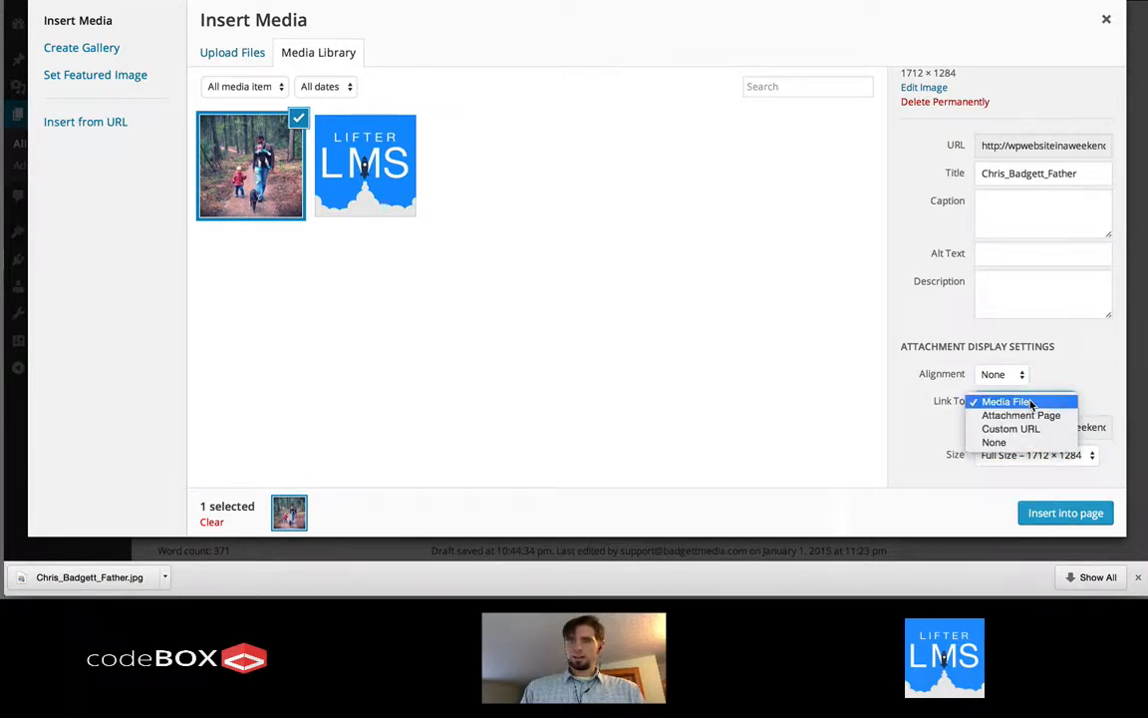
click(1018, 444)
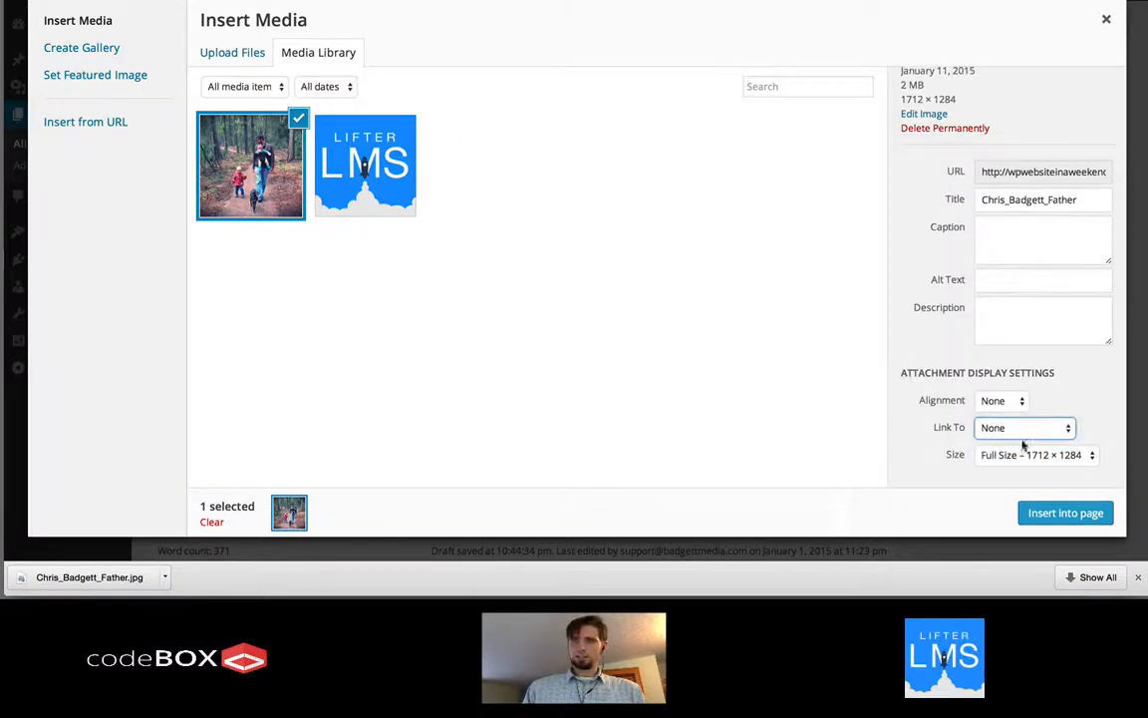
click(1057, 516)
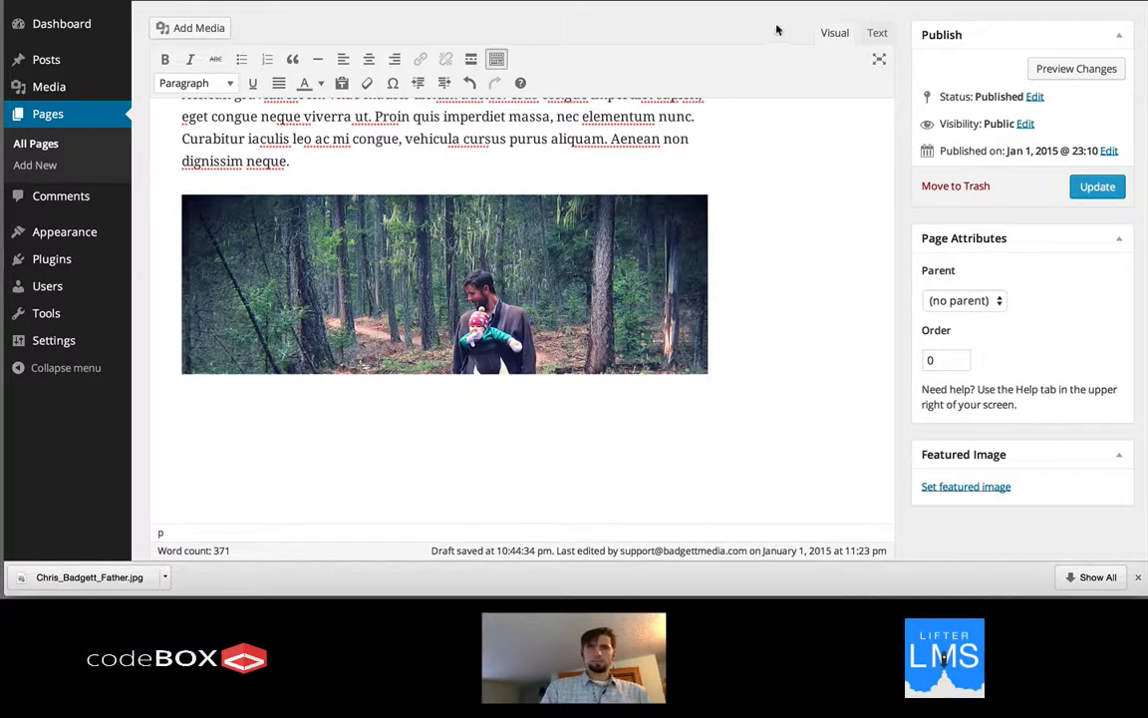
Preview the About page and examine how the photo, logo, lists and paragraphs are laid out
click(1091, 69)
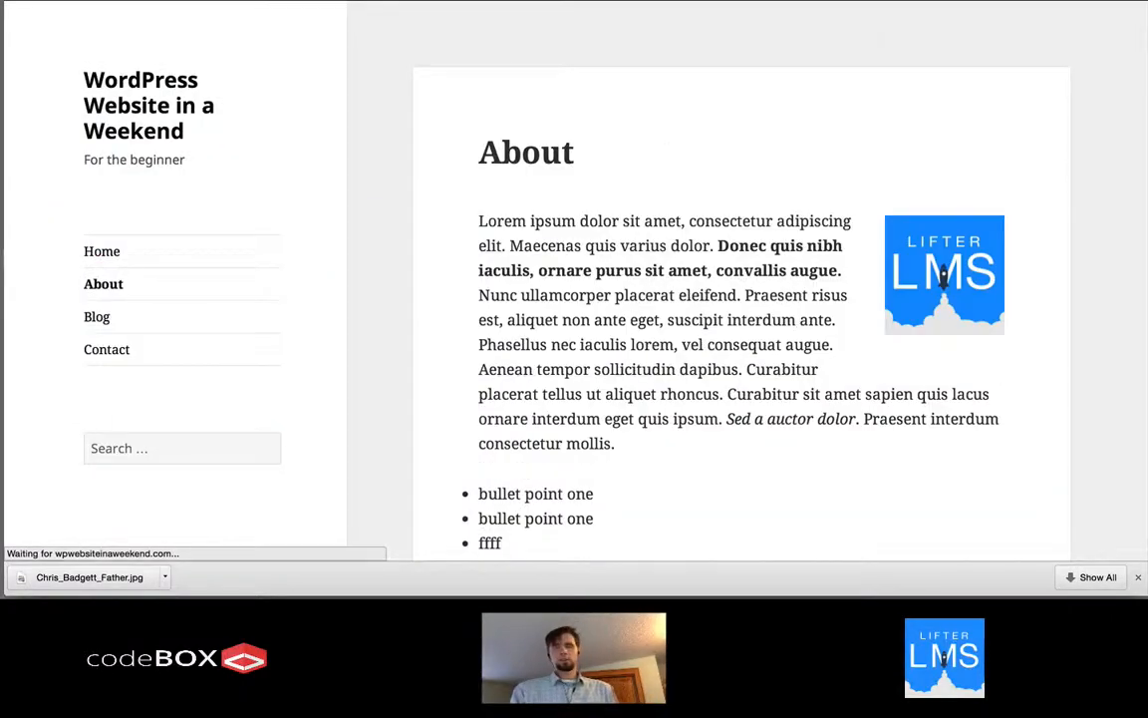
scroll(695, 187, down, 5)
scroll(696, 183, down, 10)
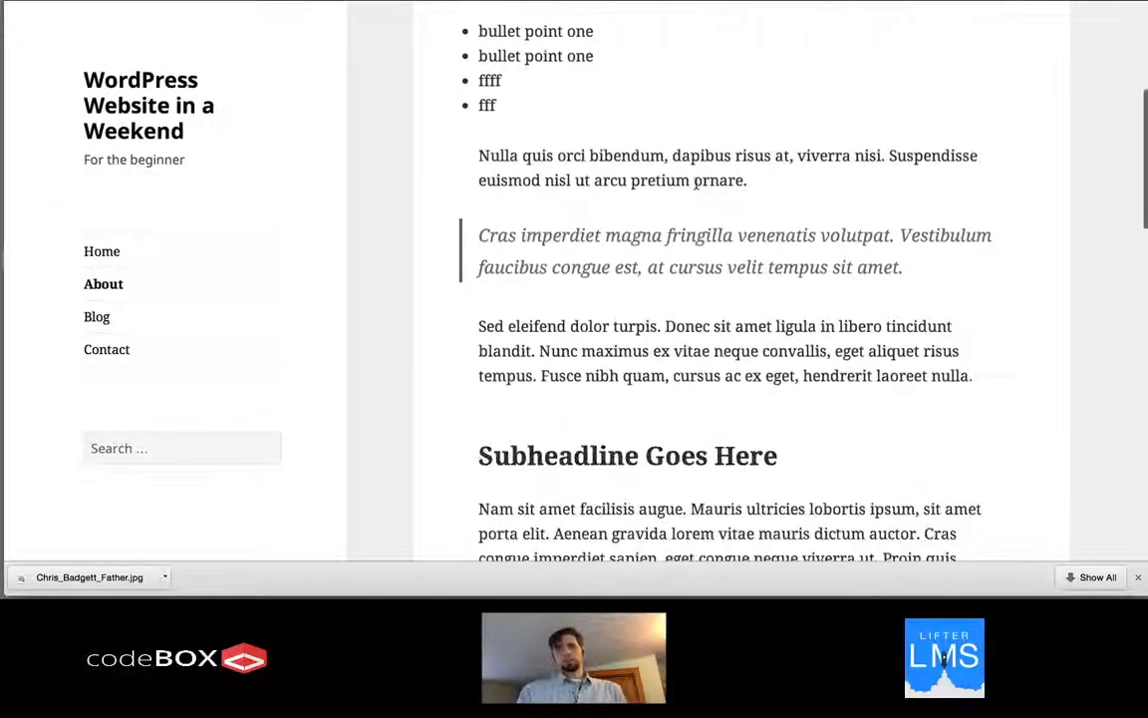
scroll(696, 188, up, 2)
scroll(697, 187, up, 1)
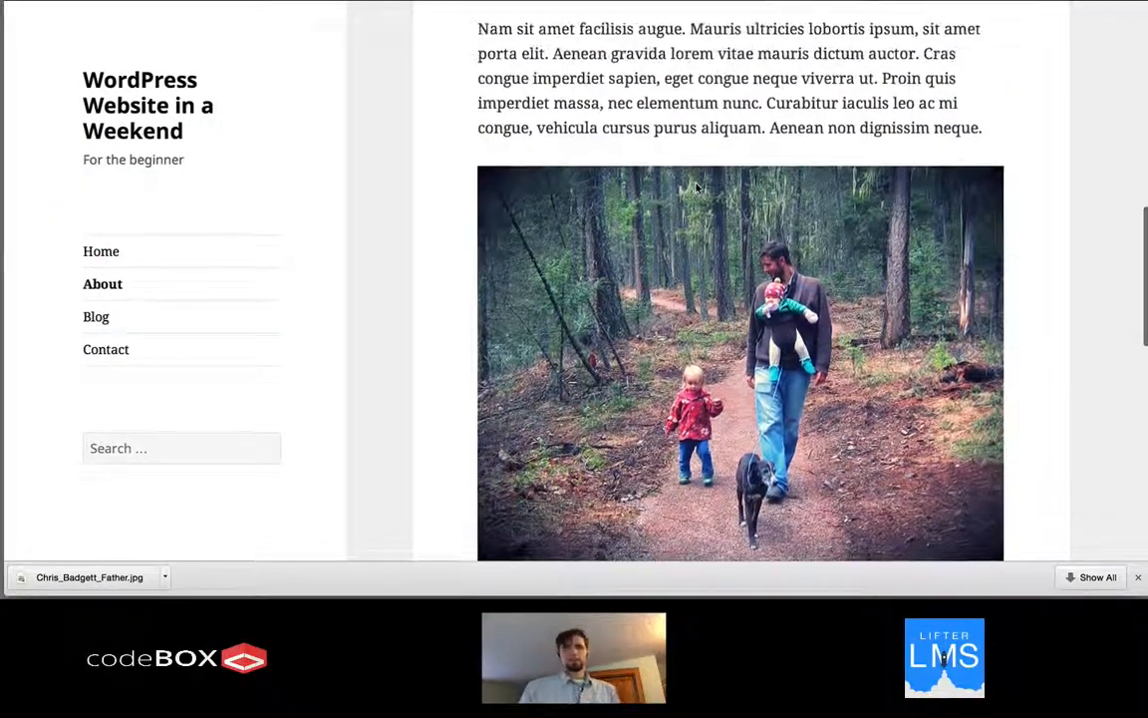
scroll(697, 187, down, 1)
scroll(697, 188, up, 5)
scroll(697, 189, up, 12)
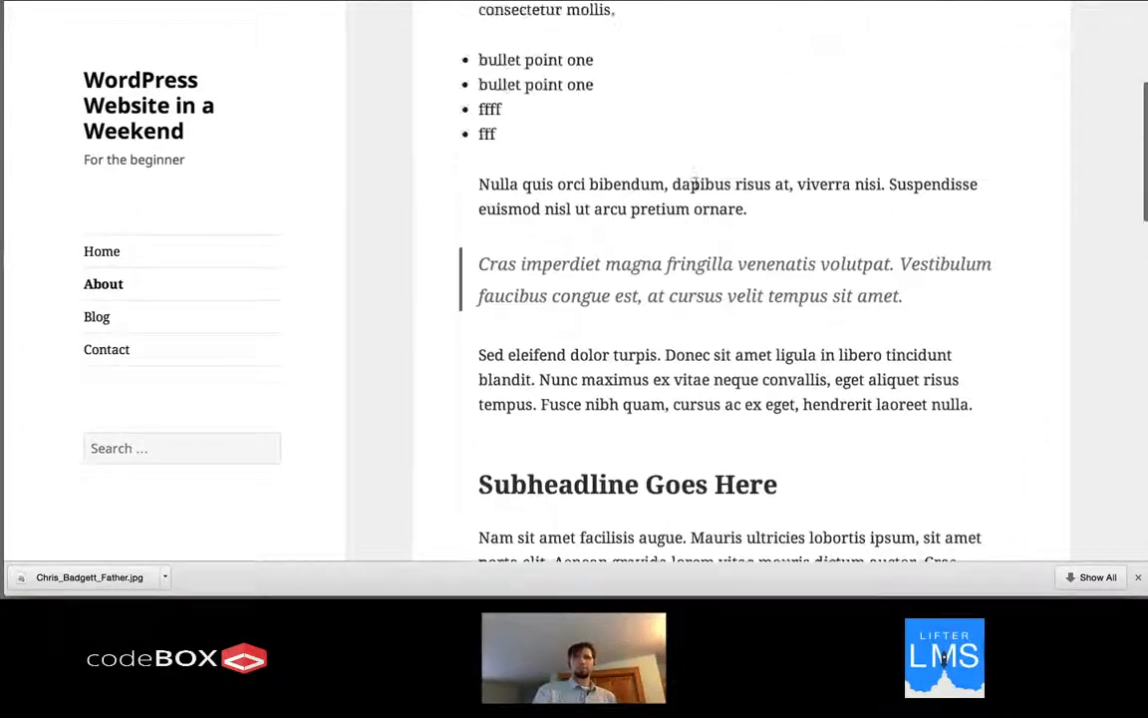
scroll(697, 188, down, 5)
scroll(697, 188, down, 10)
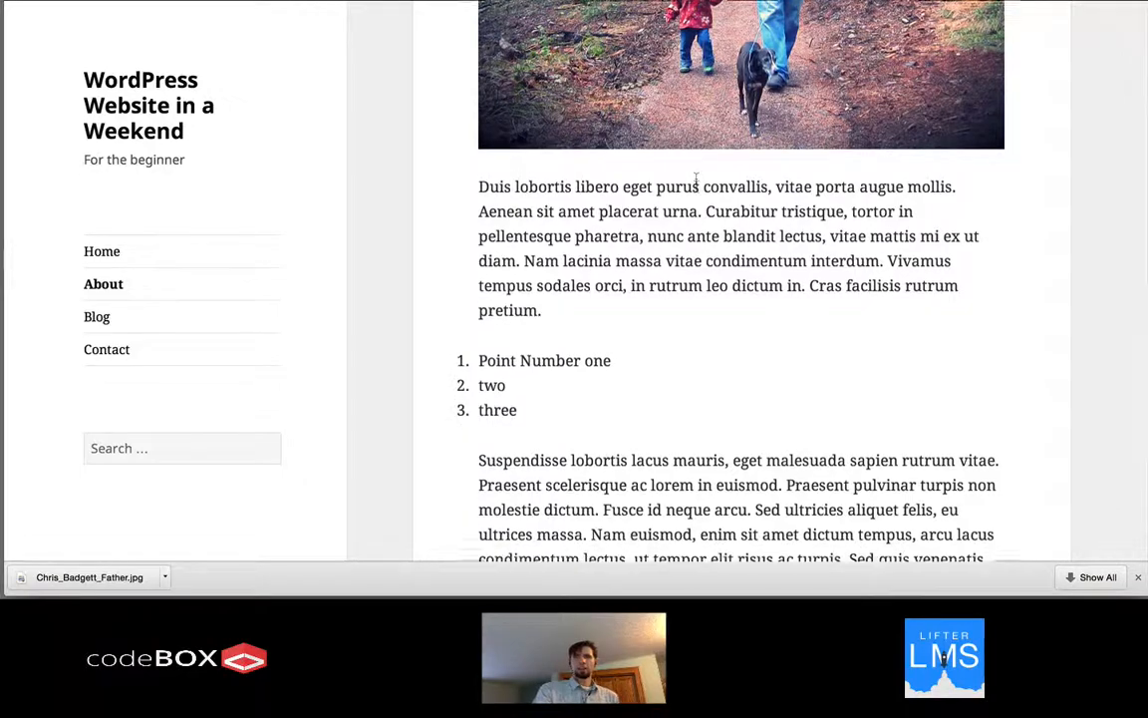
scroll(697, 185, down, 2)
scroll(696, 188, up, 5)
scroll(696, 188, up, 12)
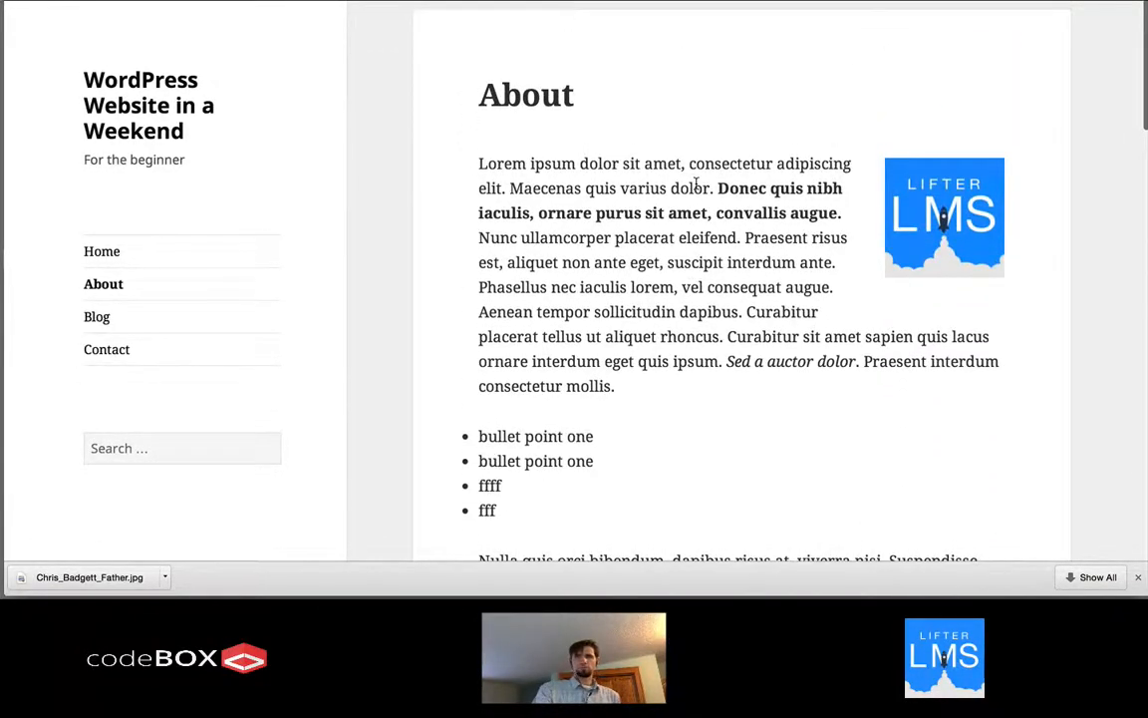
scroll(697, 185, up, 3)
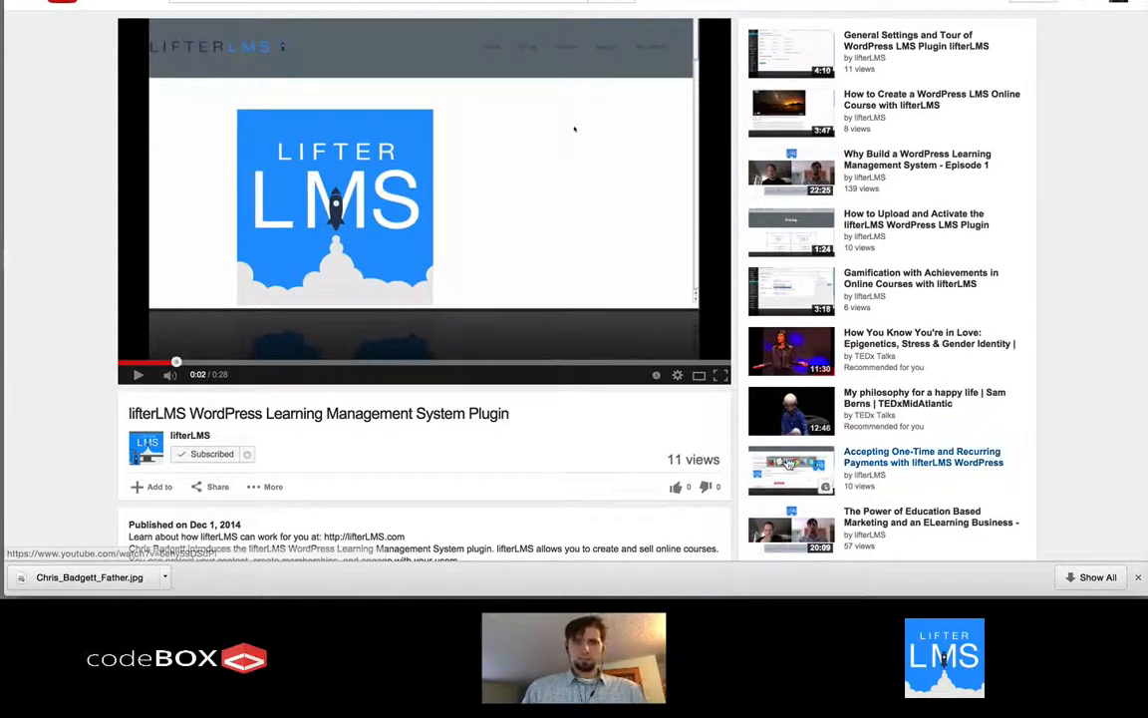
Switch to the lifterLMS plugin video on YouTube, open its sharing options and view the embed code
scroll(496, 484, down, 2)
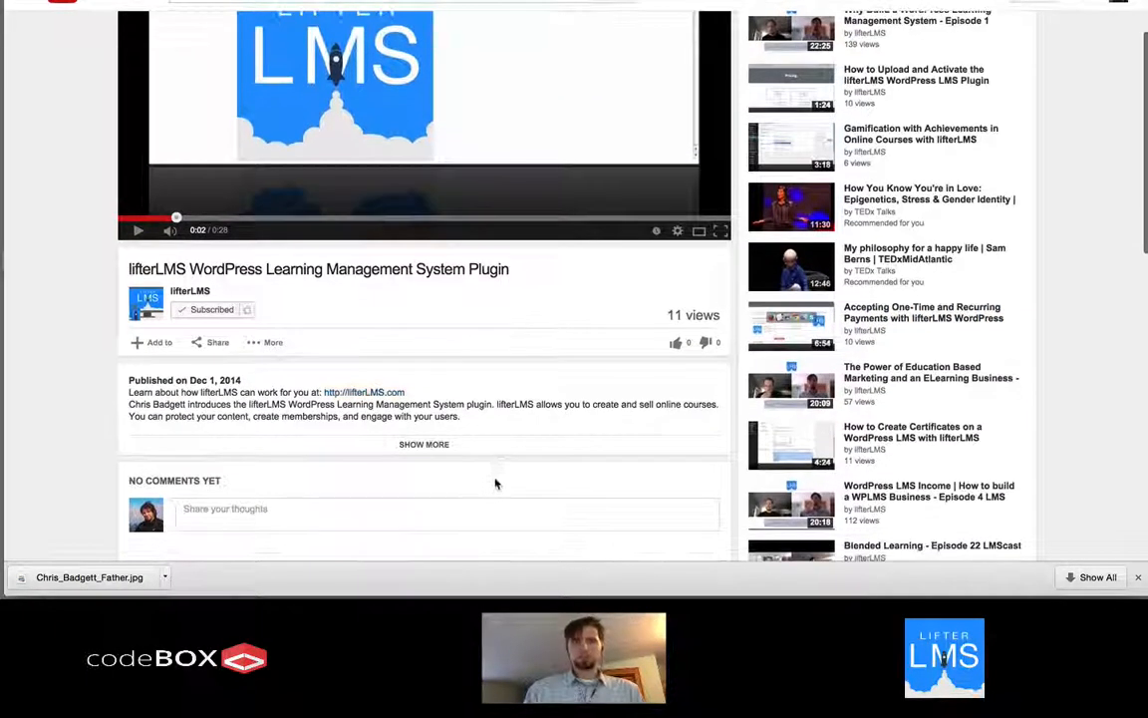
scroll(495, 484, up, 1)
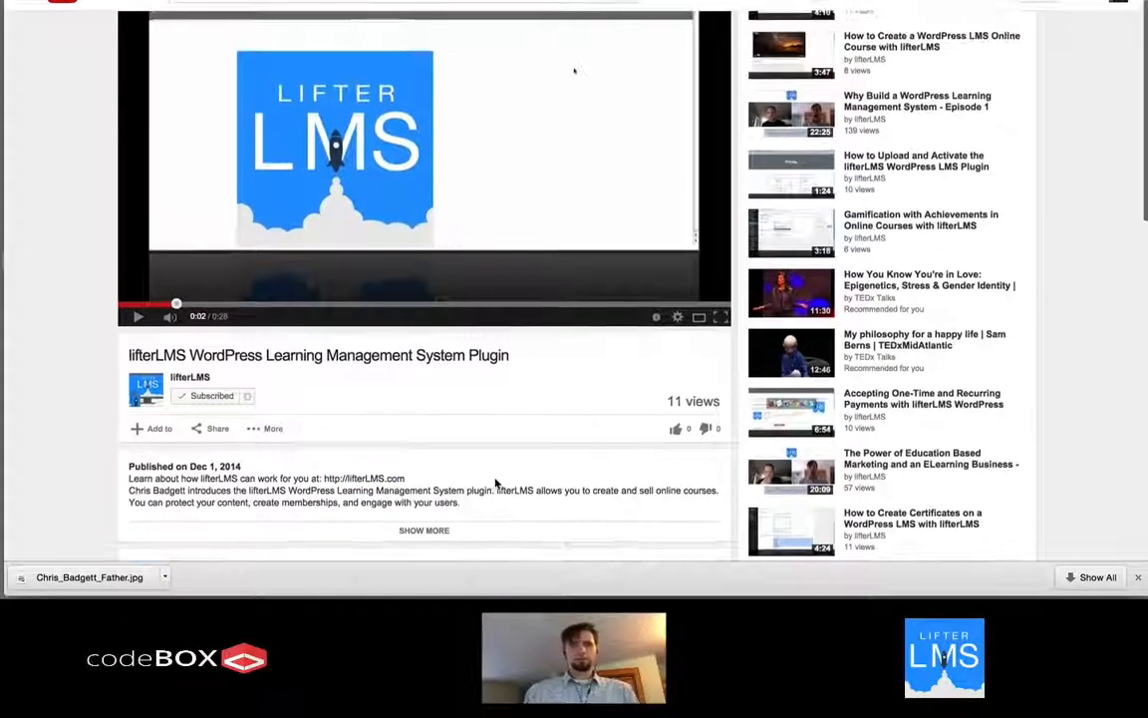
click(217, 431)
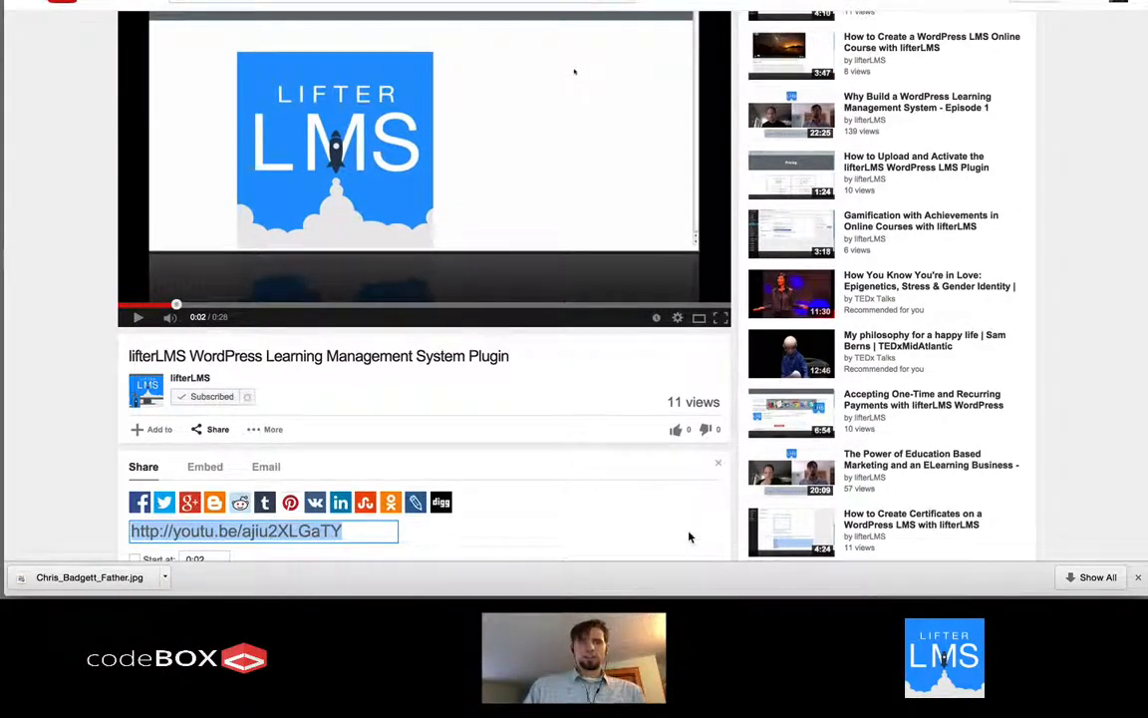
scroll(690, 535, down, 2)
scroll(687, 538, down, 2)
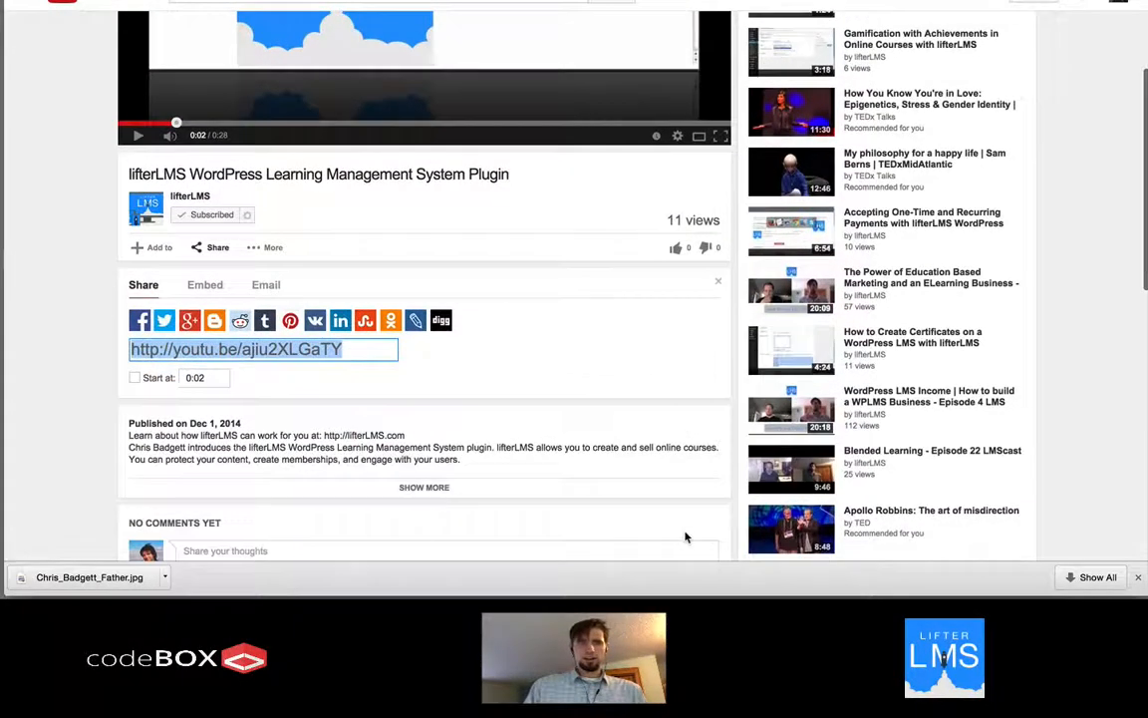
click(205, 288)
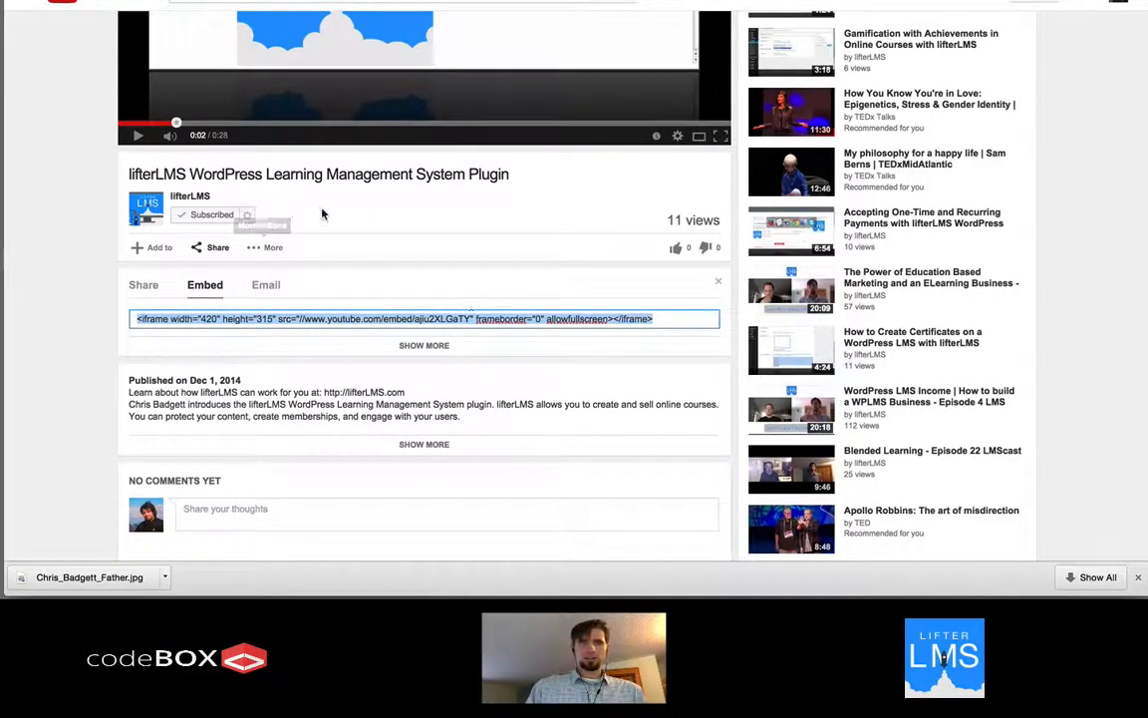
scroll(323, 212, up, 5)
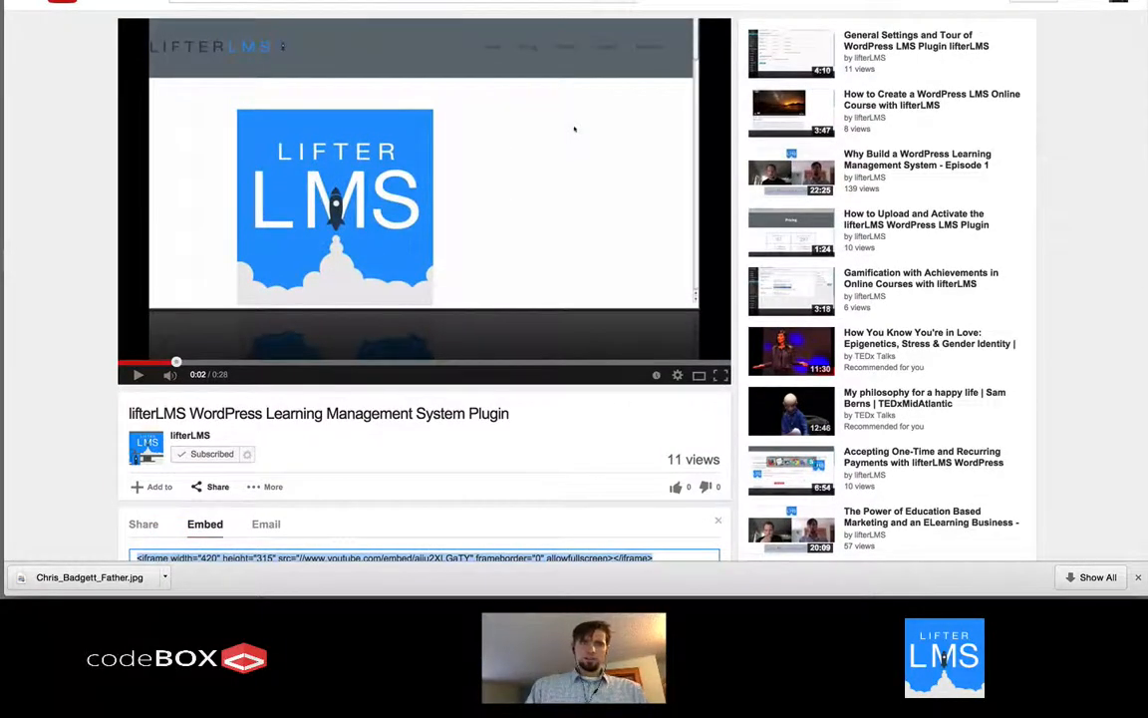
Return to the video's plain share link and copy the whole youtu.be address
click(145, 524)
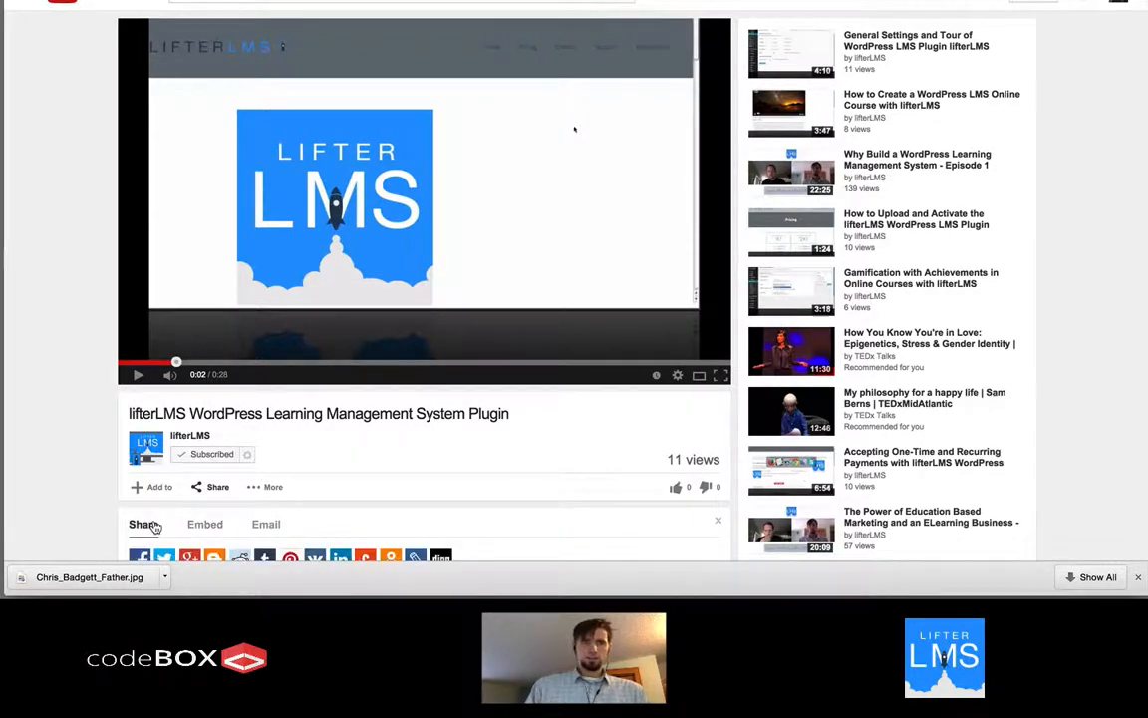
scroll(389, 480, down, 5)
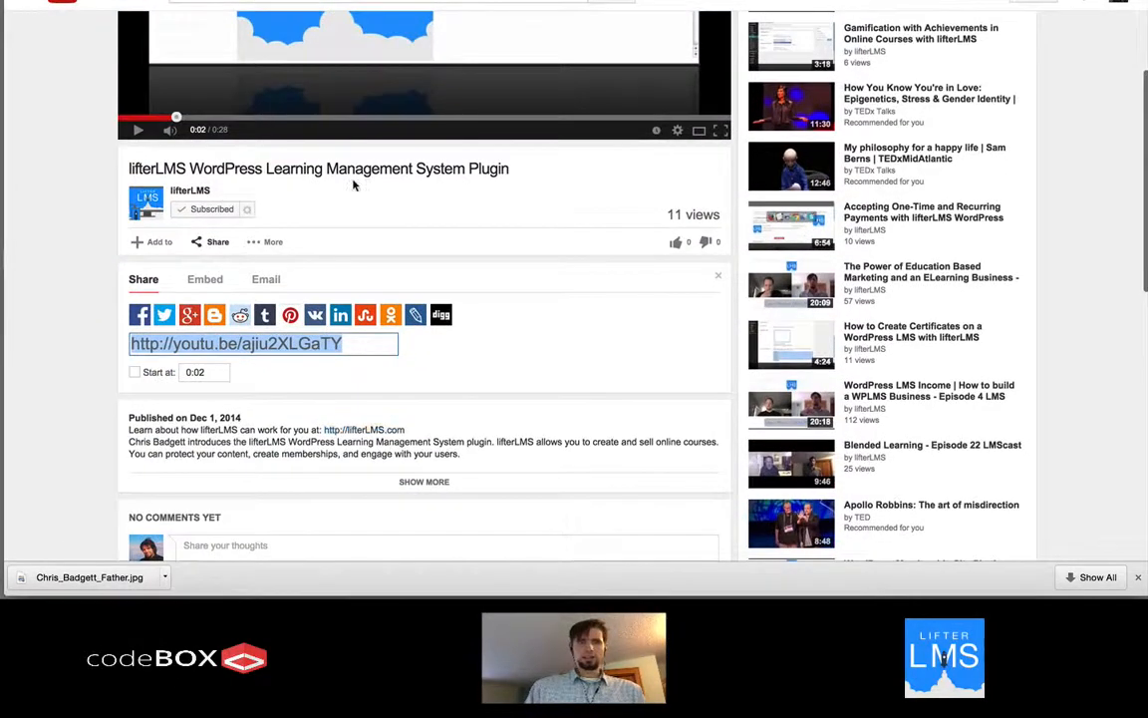
click(360, 347)
drag(359, 345, 118, 331)
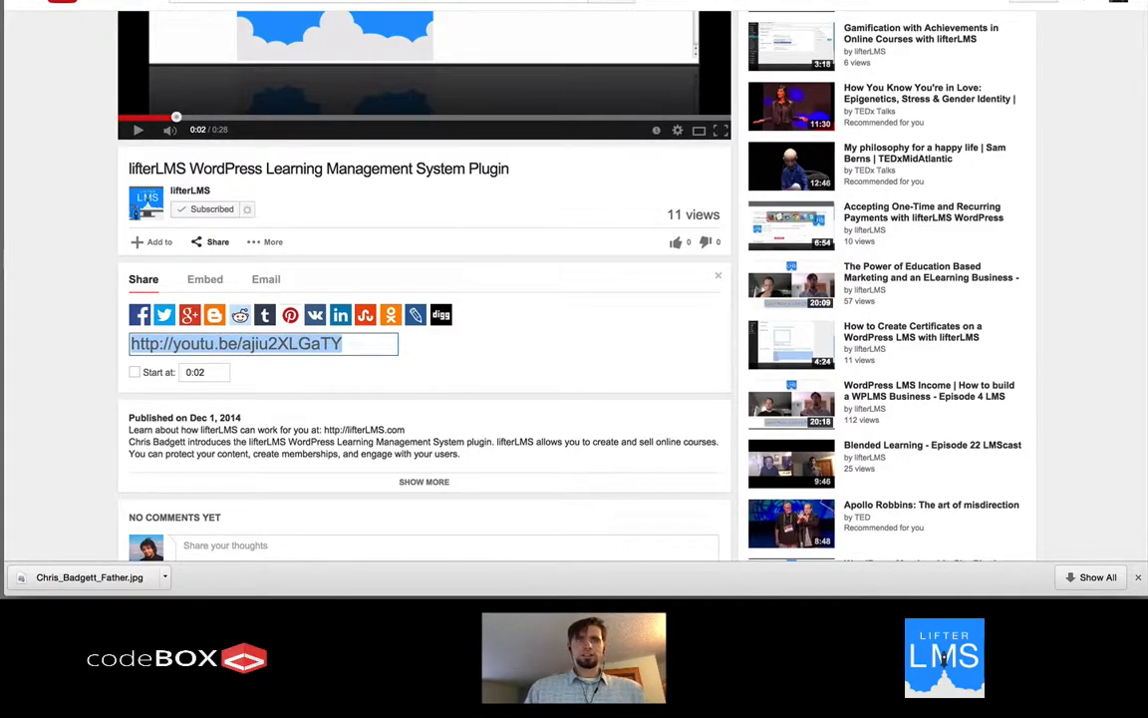
Switch back to the WordPress page editor and add an empty line after the paragraph ending "ut arcu pretium ornare."
key(ctrl+Tab)
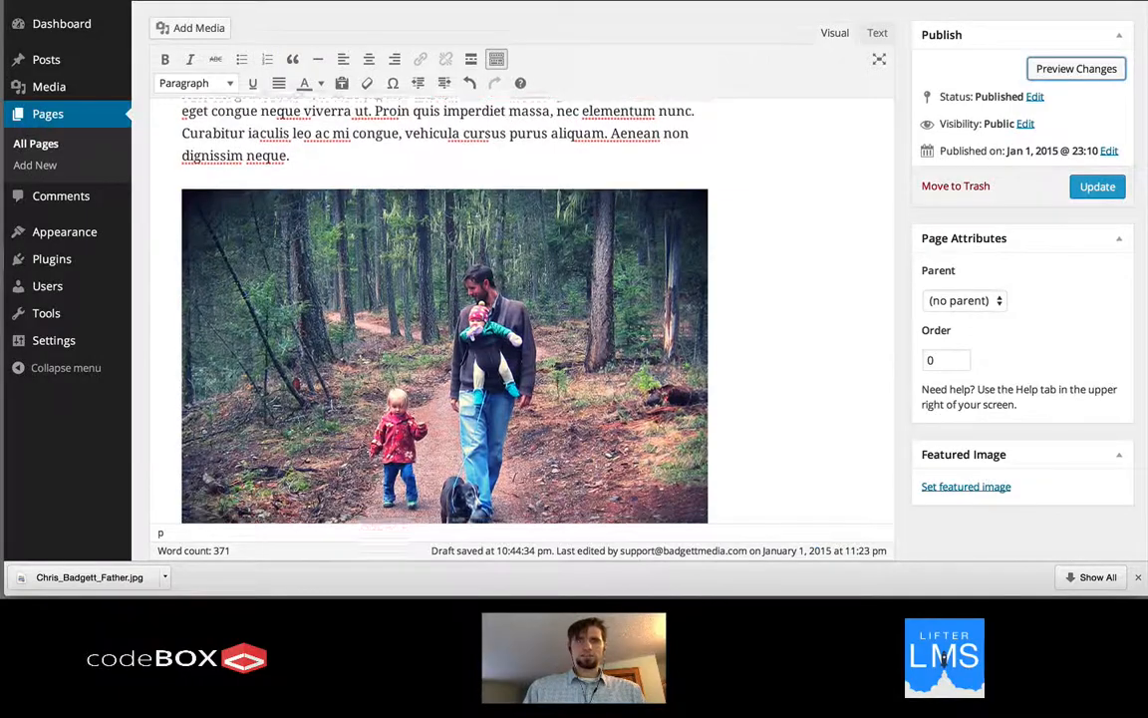
scroll(529, 290, down, 5)
scroll(529, 290, up, 4)
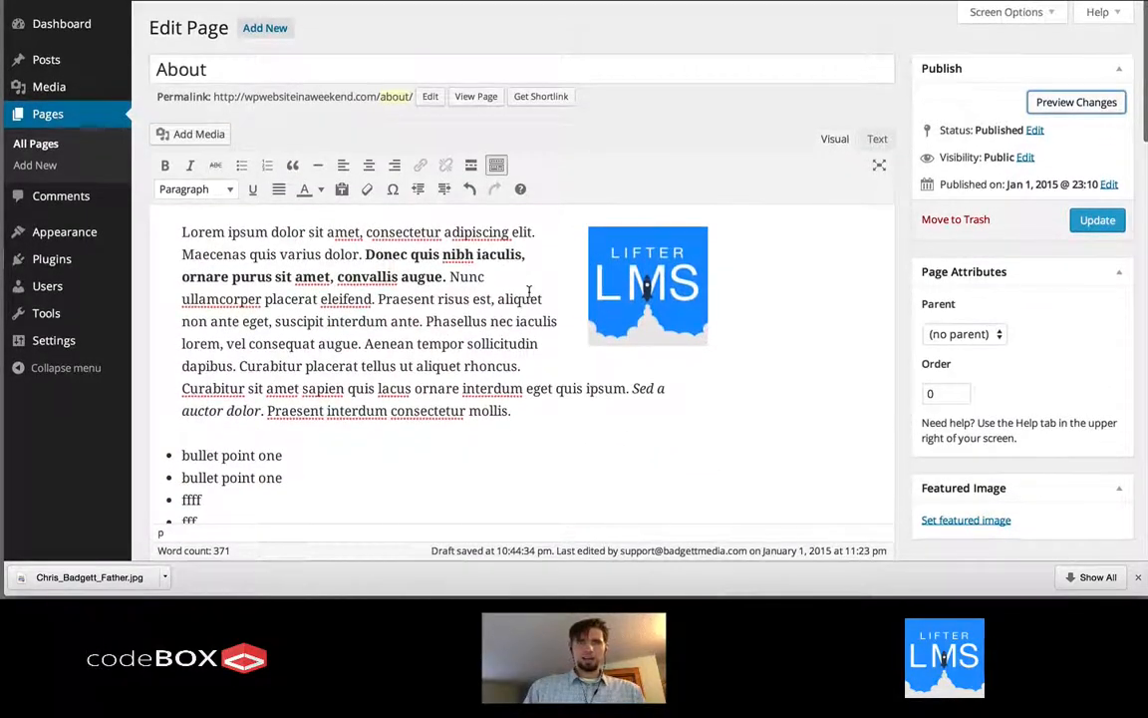
scroll(469, 340, down, 4)
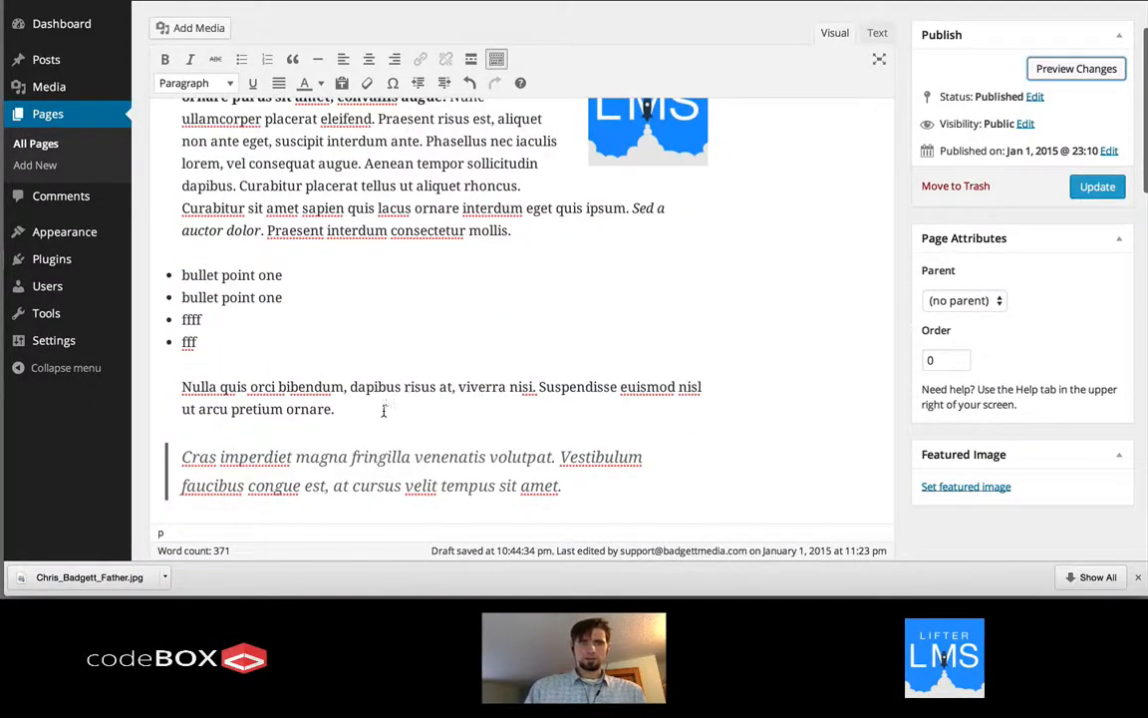
click(383, 411)
key(Return)
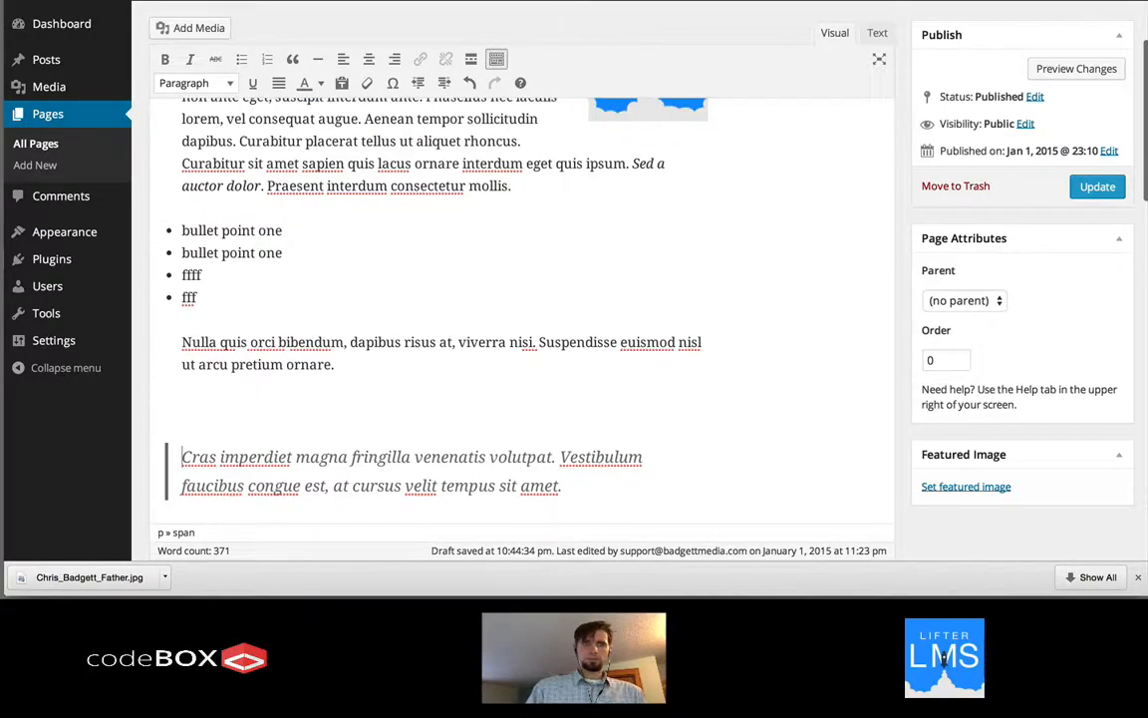
Turn the "Cras imperdiet" quote into a plain paragraph and paste the copied video link on an empty line above it
scroll(392, 377, down, 2)
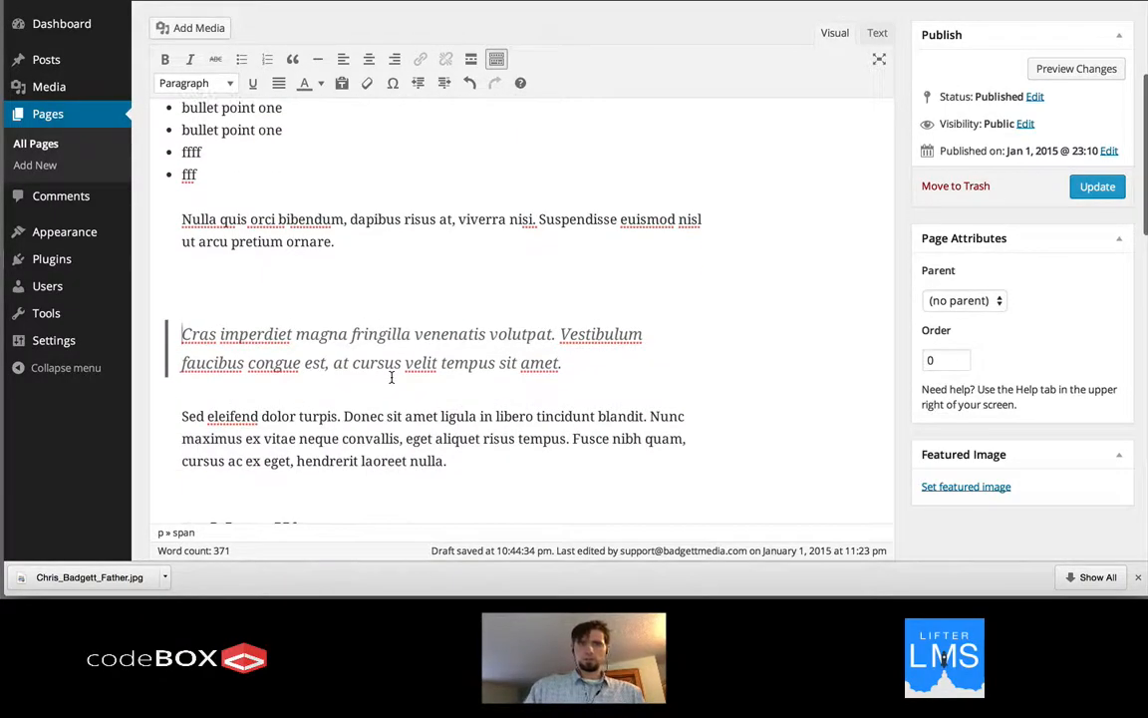
key(BackSpace)
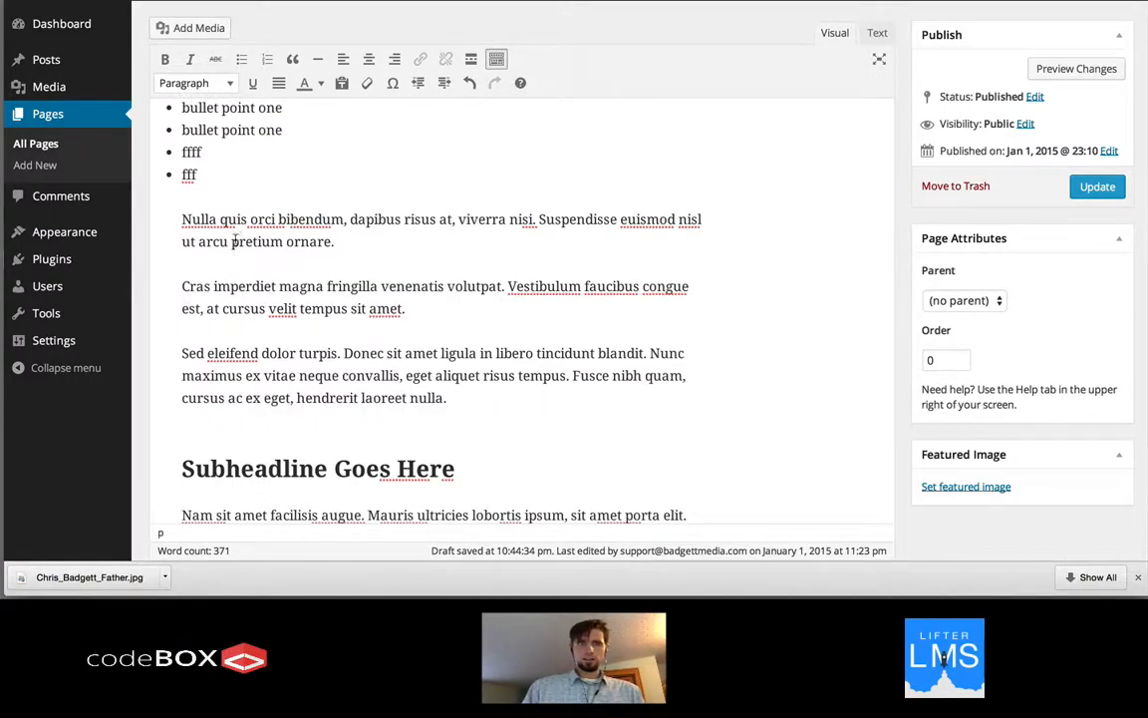
key(Return)
key(Up)
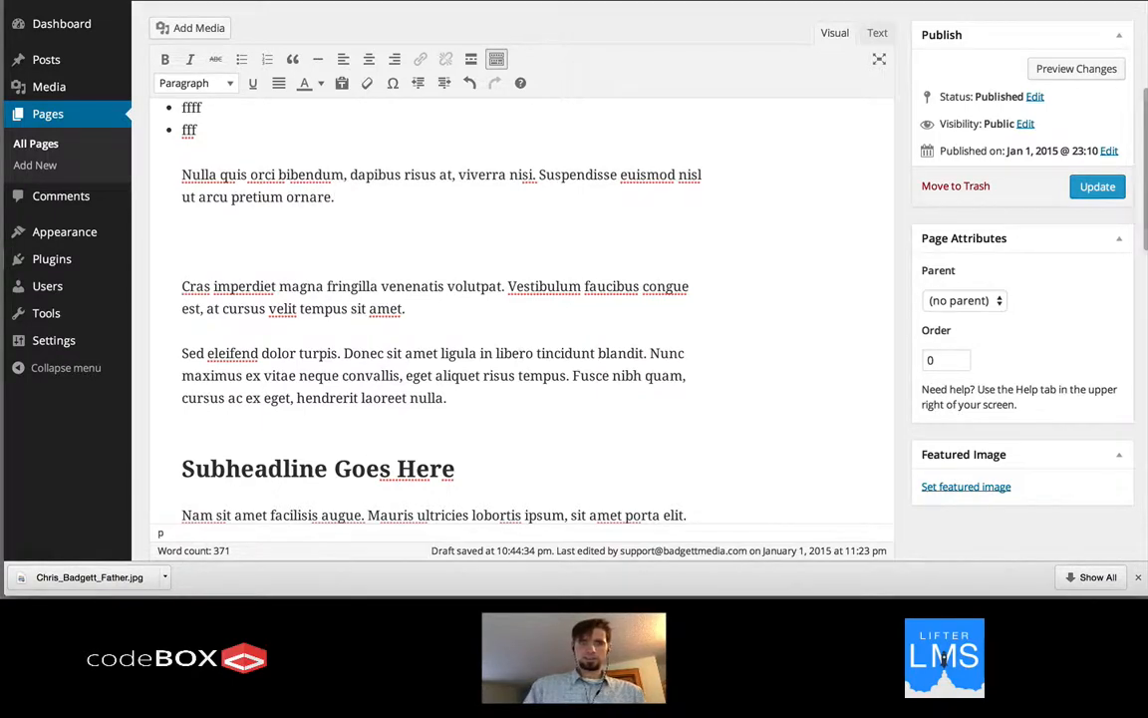
key(ctrl+v)
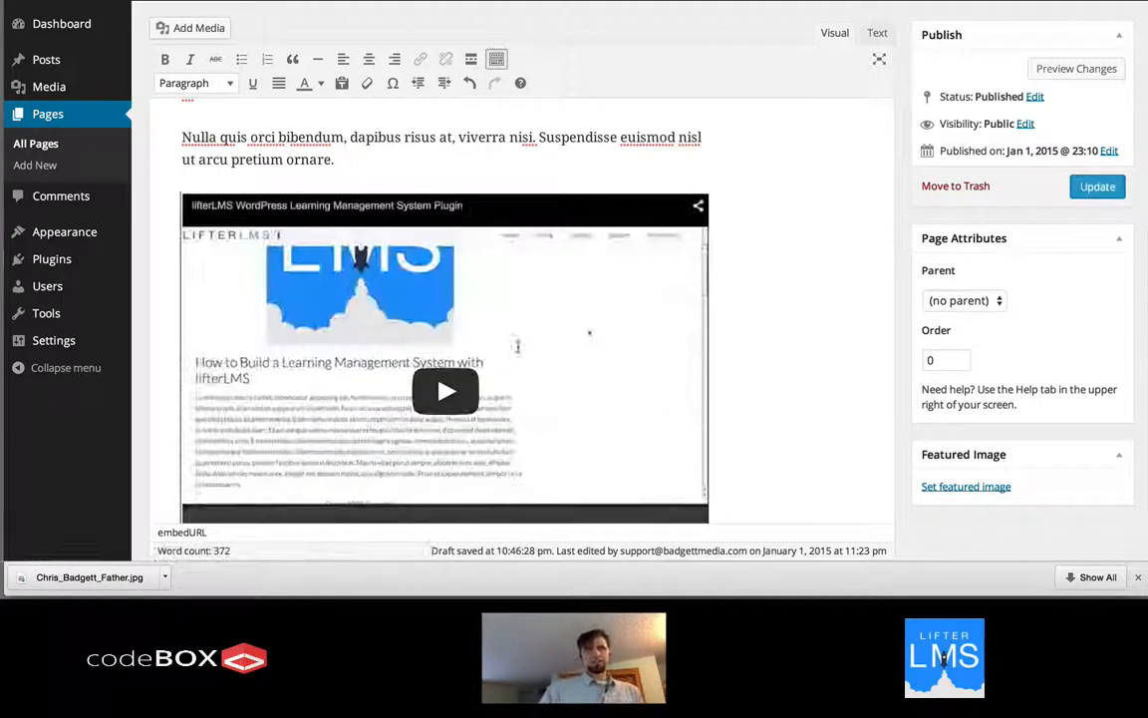
Preview the About page, play the embedded YouTube video, and look through the rest of the page
click(1056, 69)
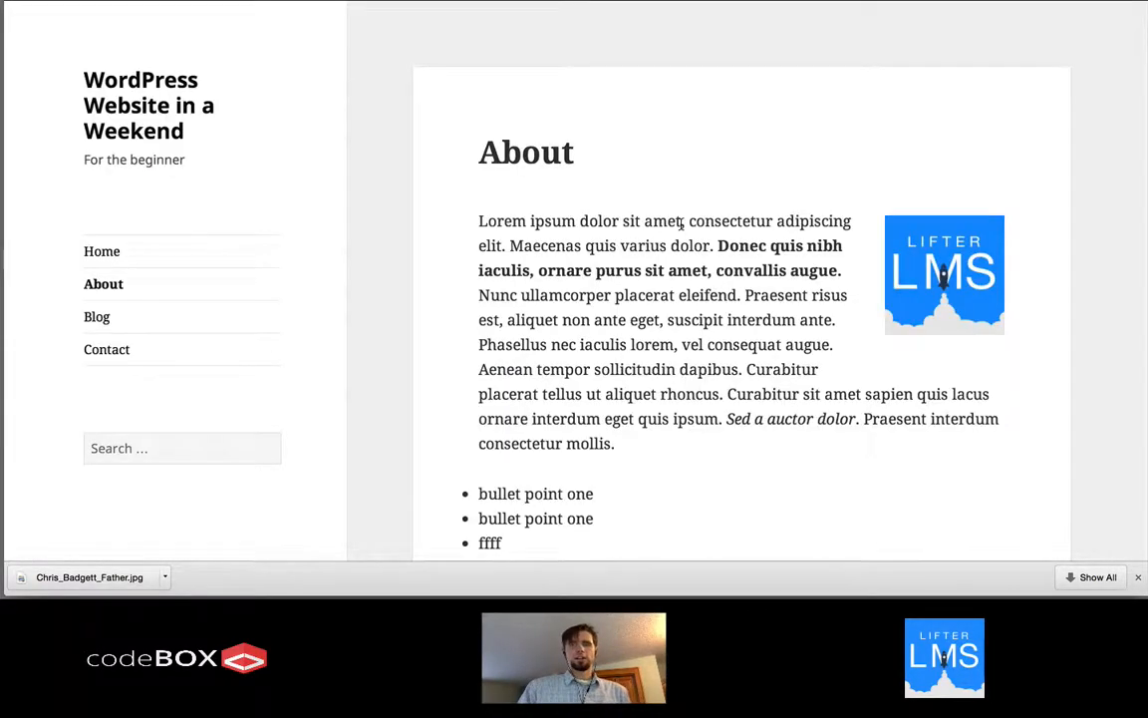
scroll(681, 224, down, 5)
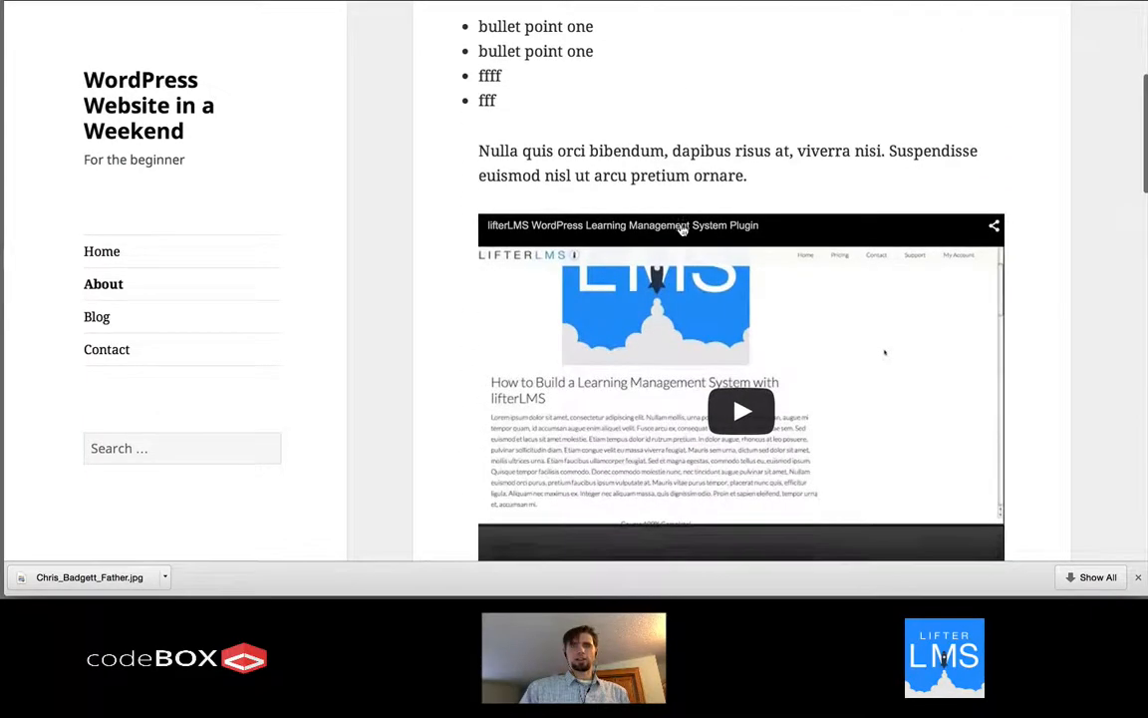
scroll(738, 401, down, 1)
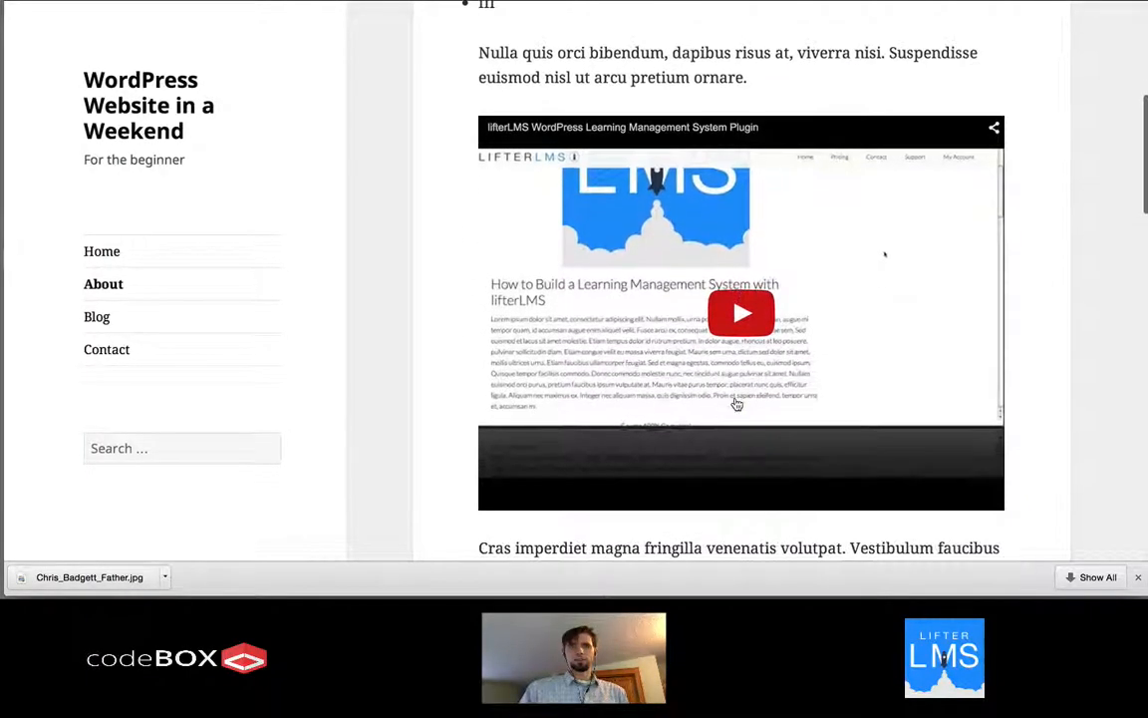
click(731, 324)
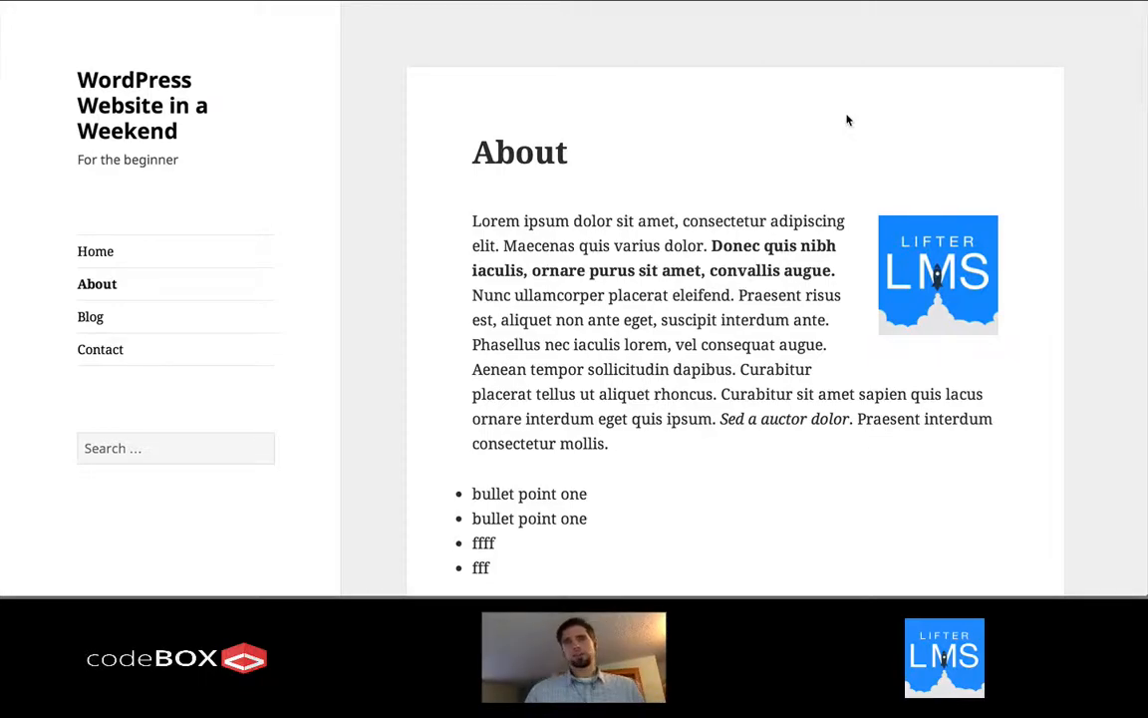
scroll(847, 121, down, 10)
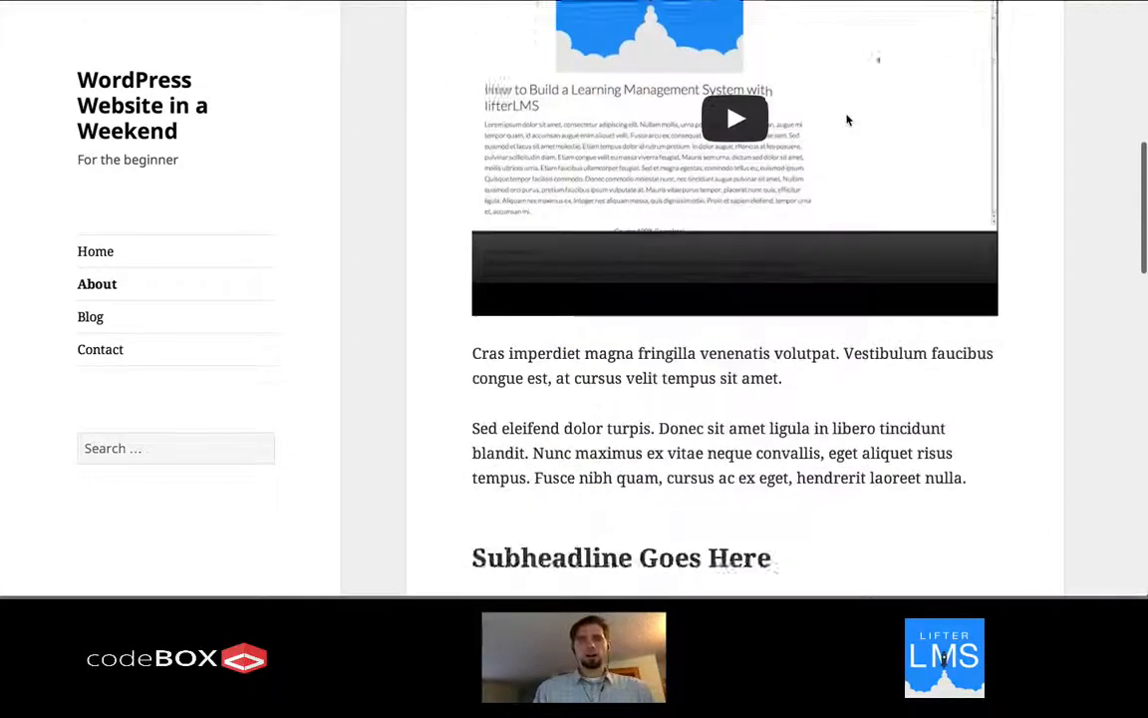
scroll(847, 121, down, 15)
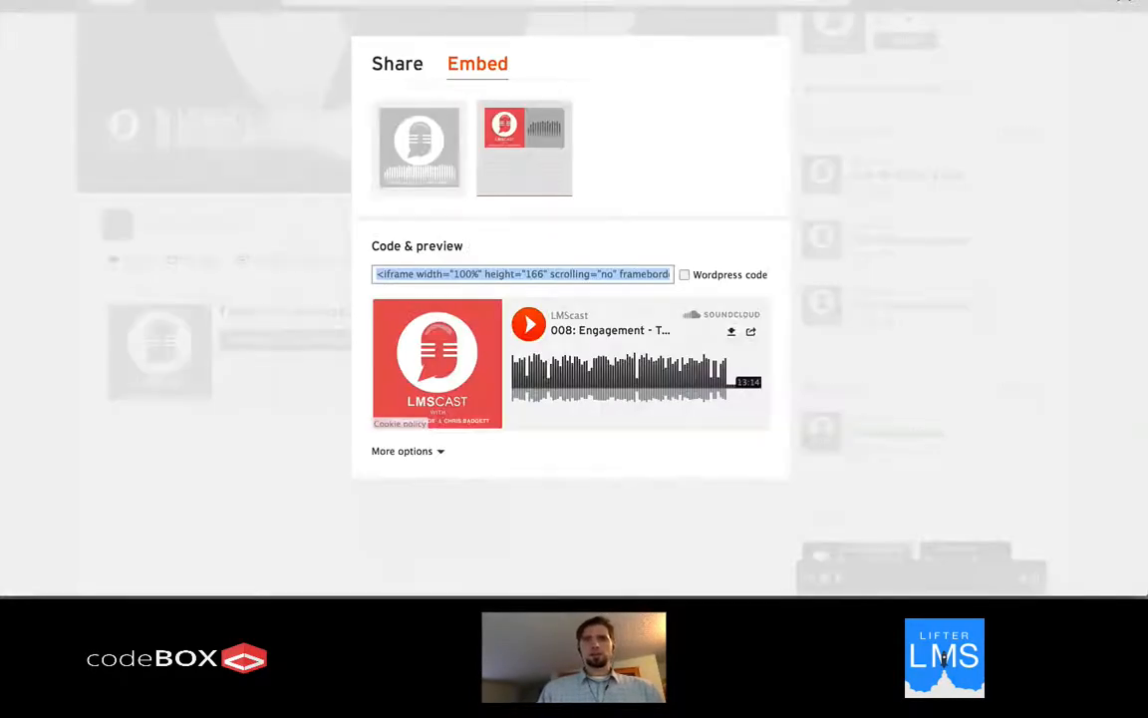
Switch to the LMScast episode 008 page on SoundCloud, close its embed dialog and view the track player
click(796, 165)
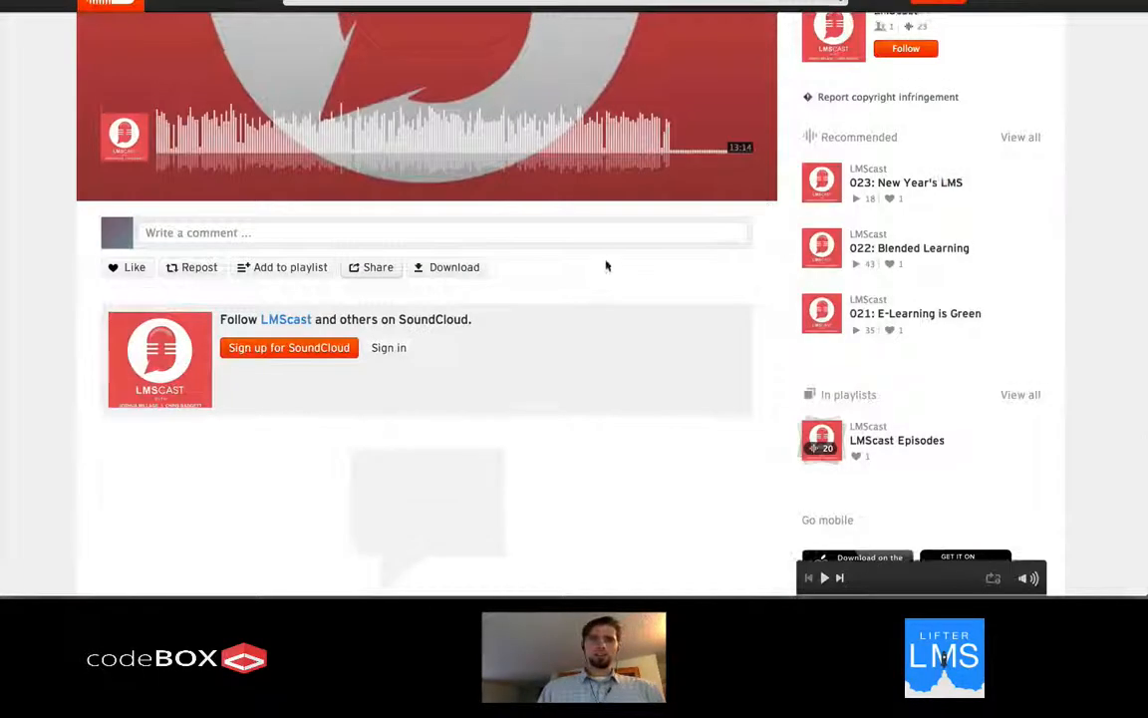
scroll(605, 264, up, 3)
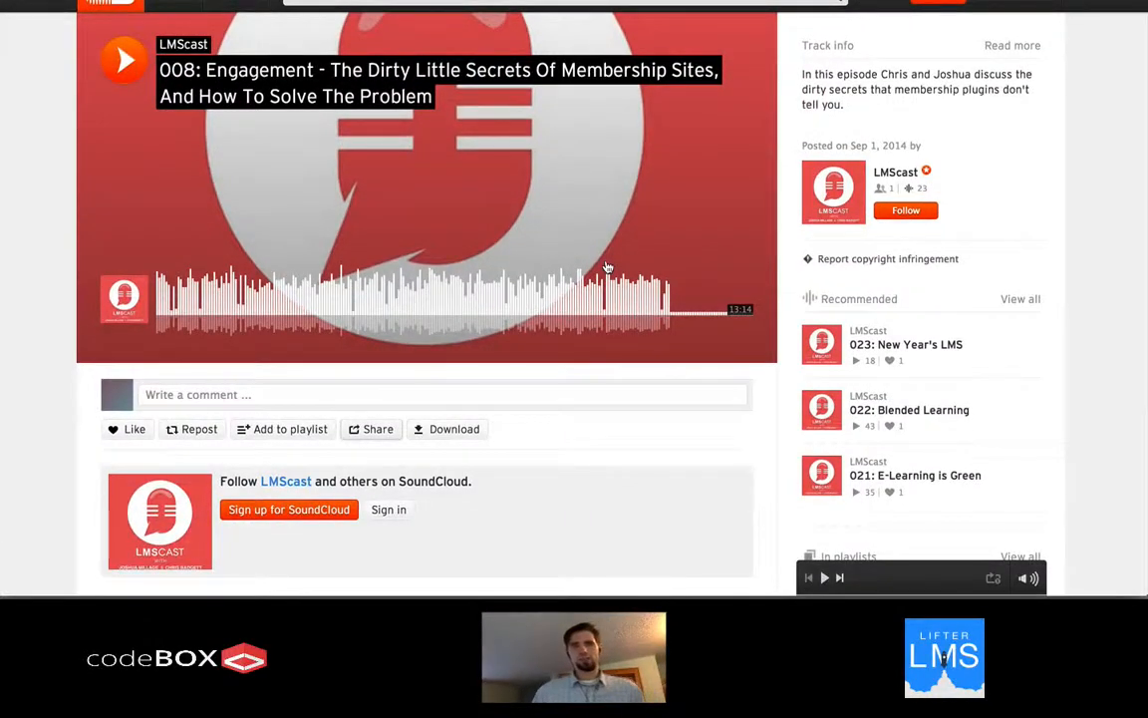